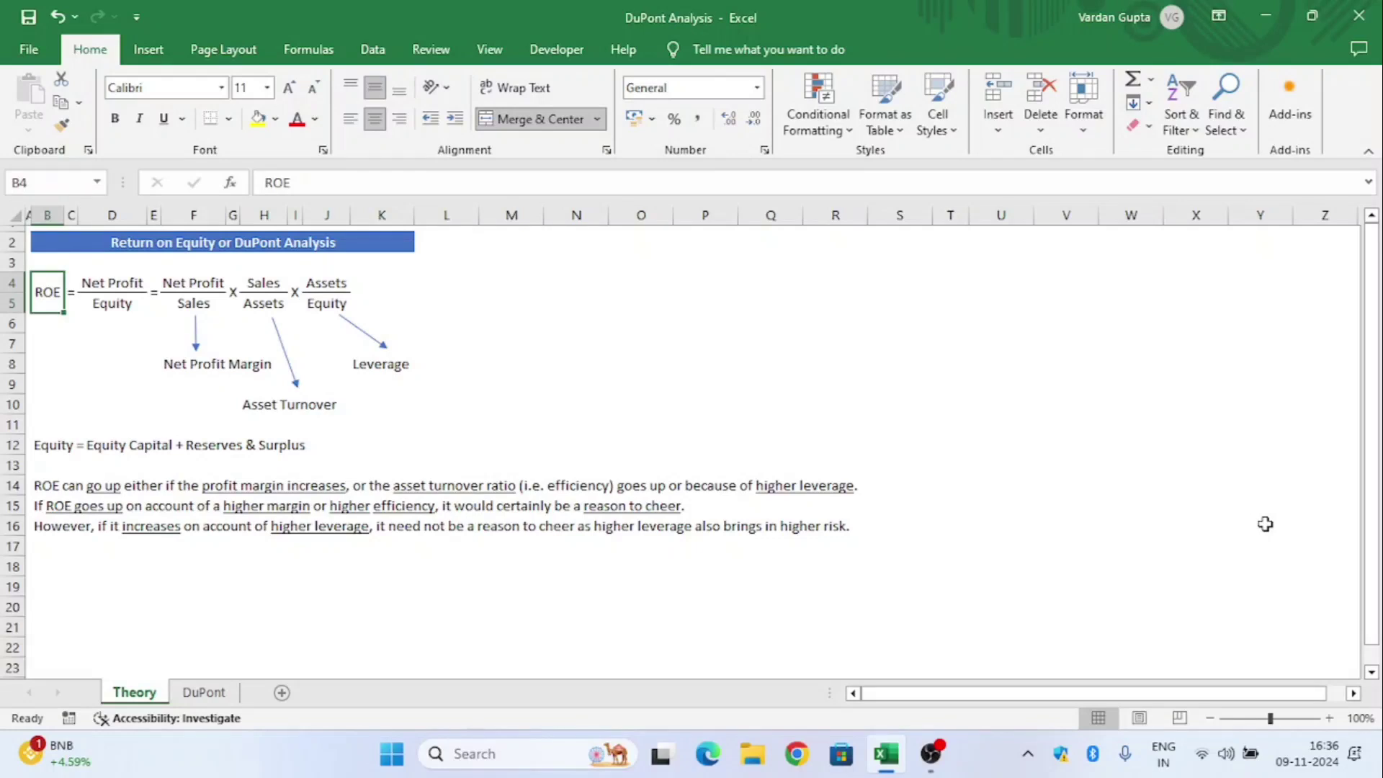
Enter the label "Return (%)" in cell M4 of the Theory sheet.
key("Left")
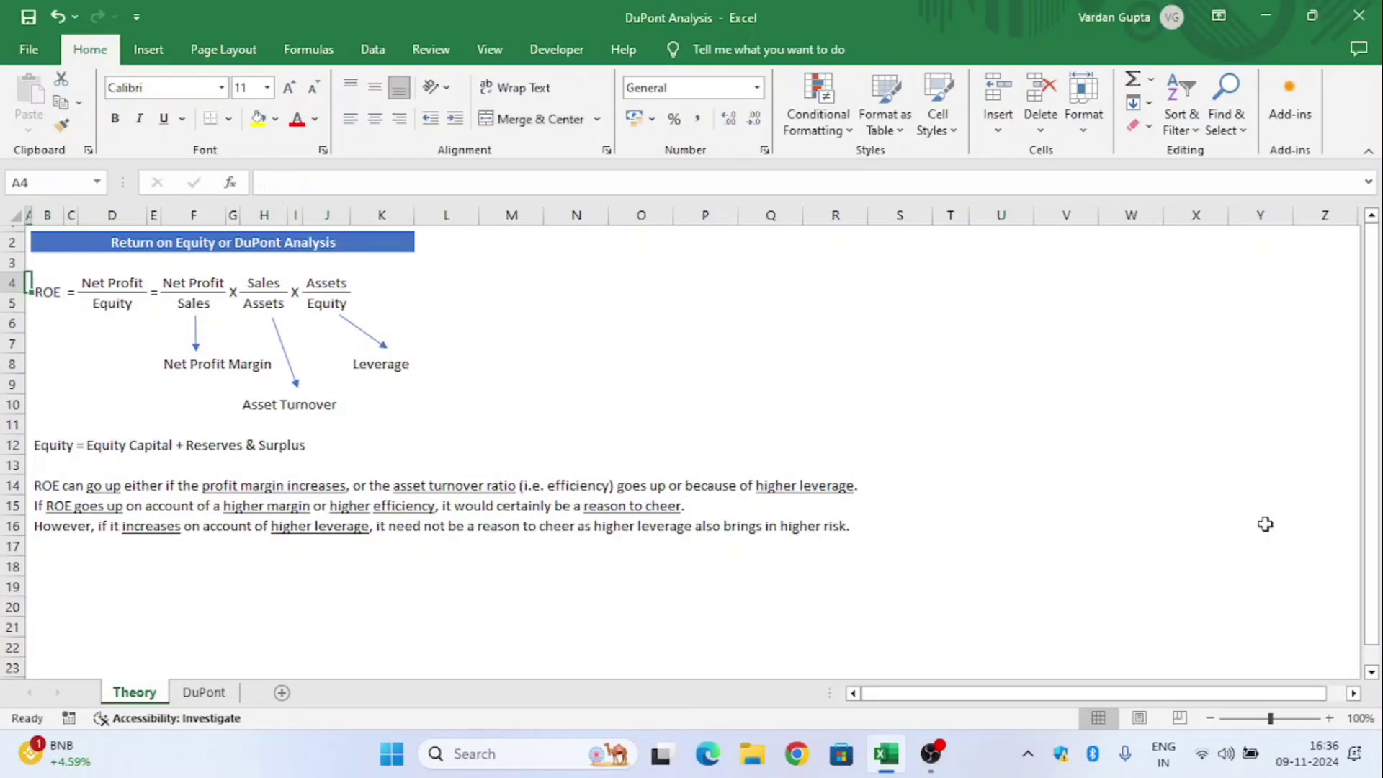
key("Up")
key("Up")
key("Up")
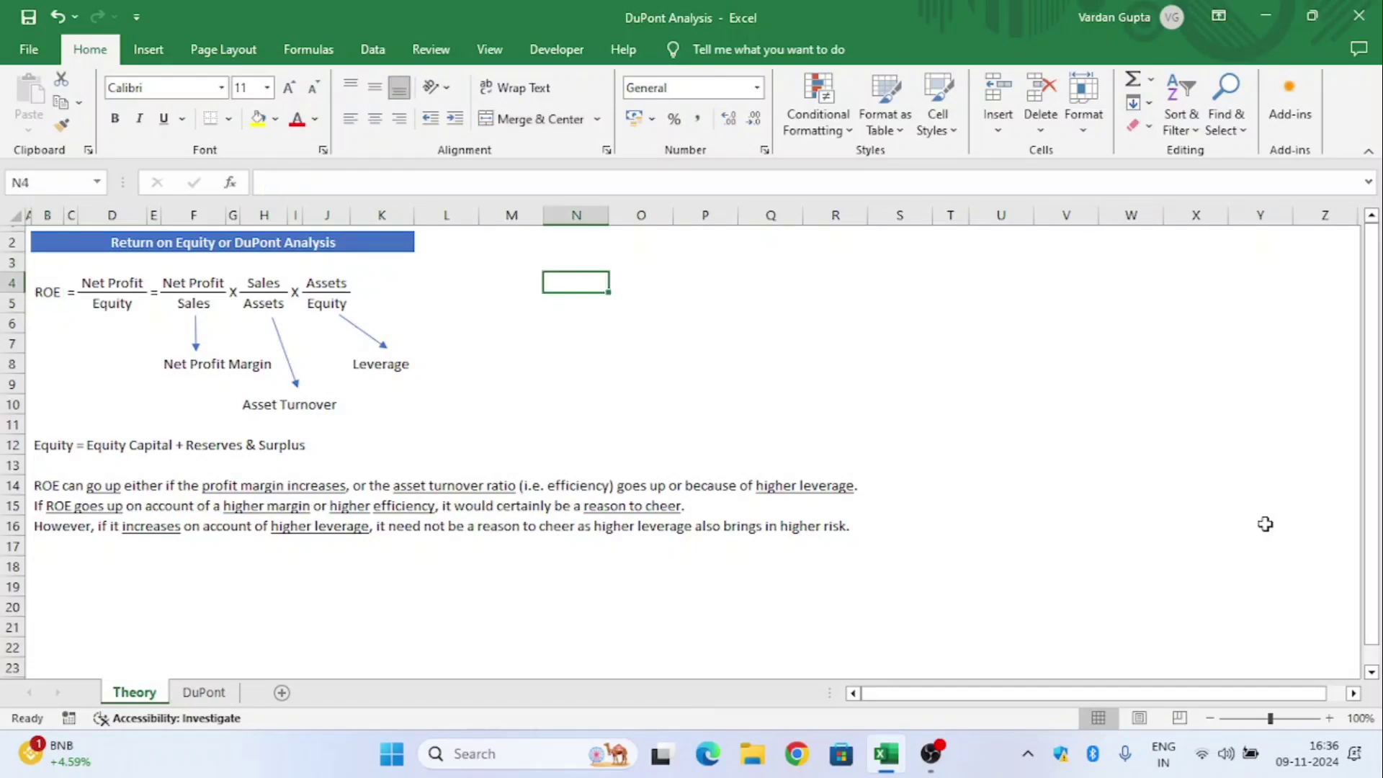
key("Left")
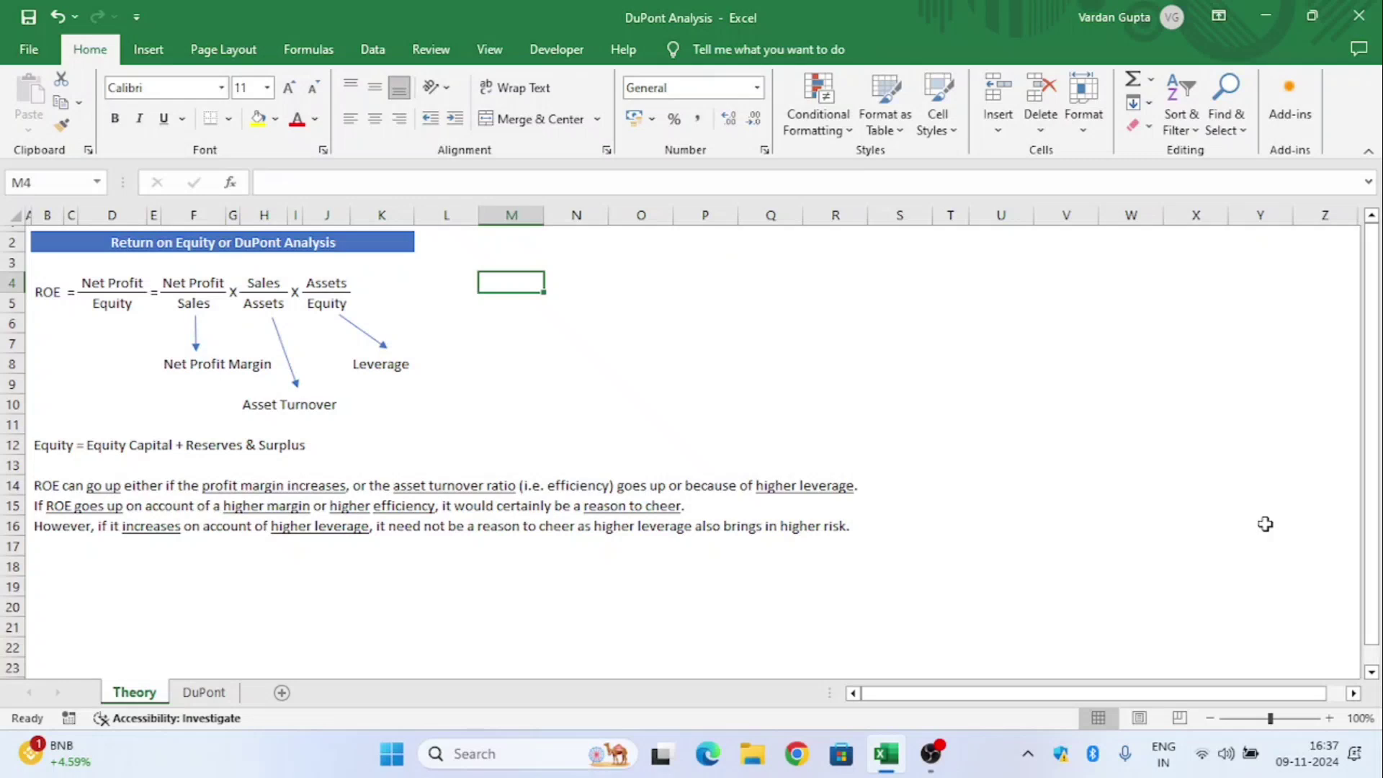
type("Re")
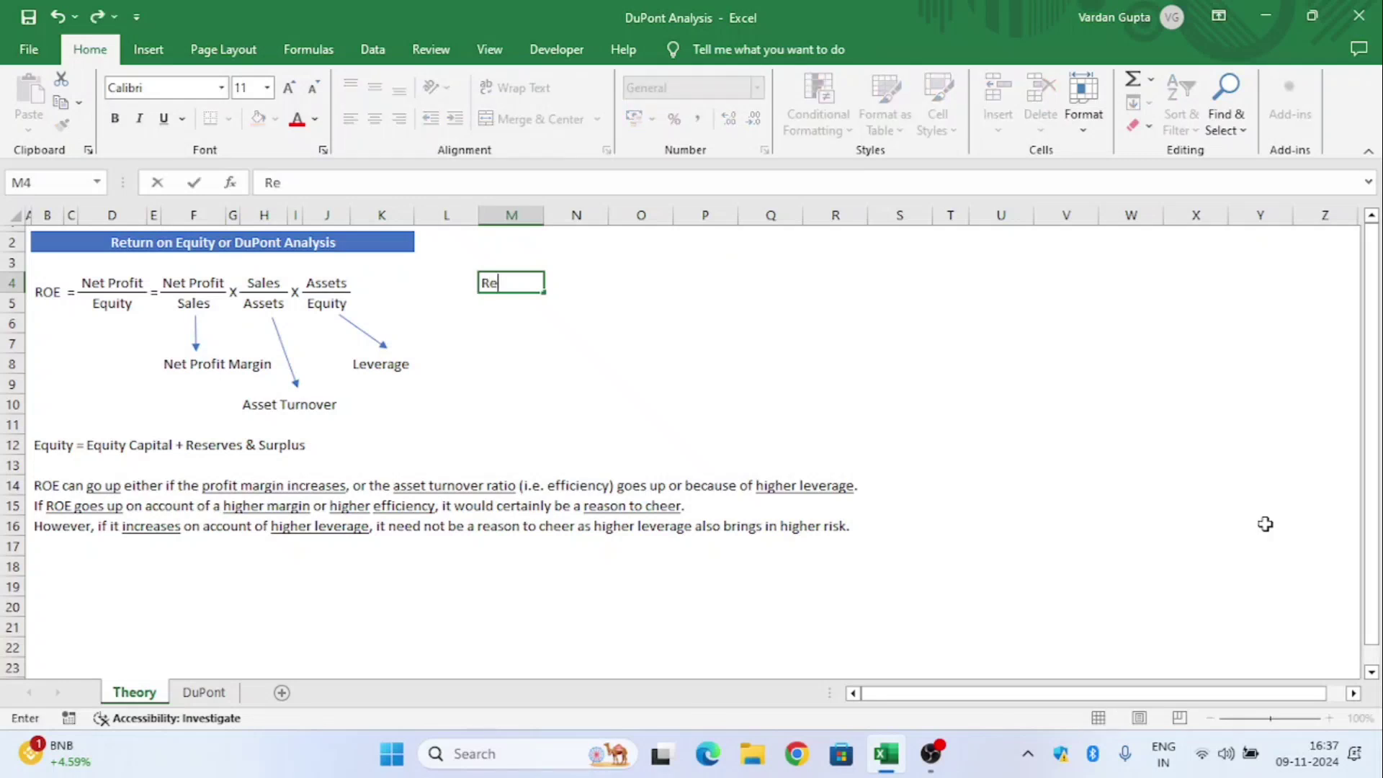
type("turn (%)")
key("Return")
Enter the sample figures 100 in cell O4 and 1000 in cell O5.
key("Up")
key("Right")
key("Right")
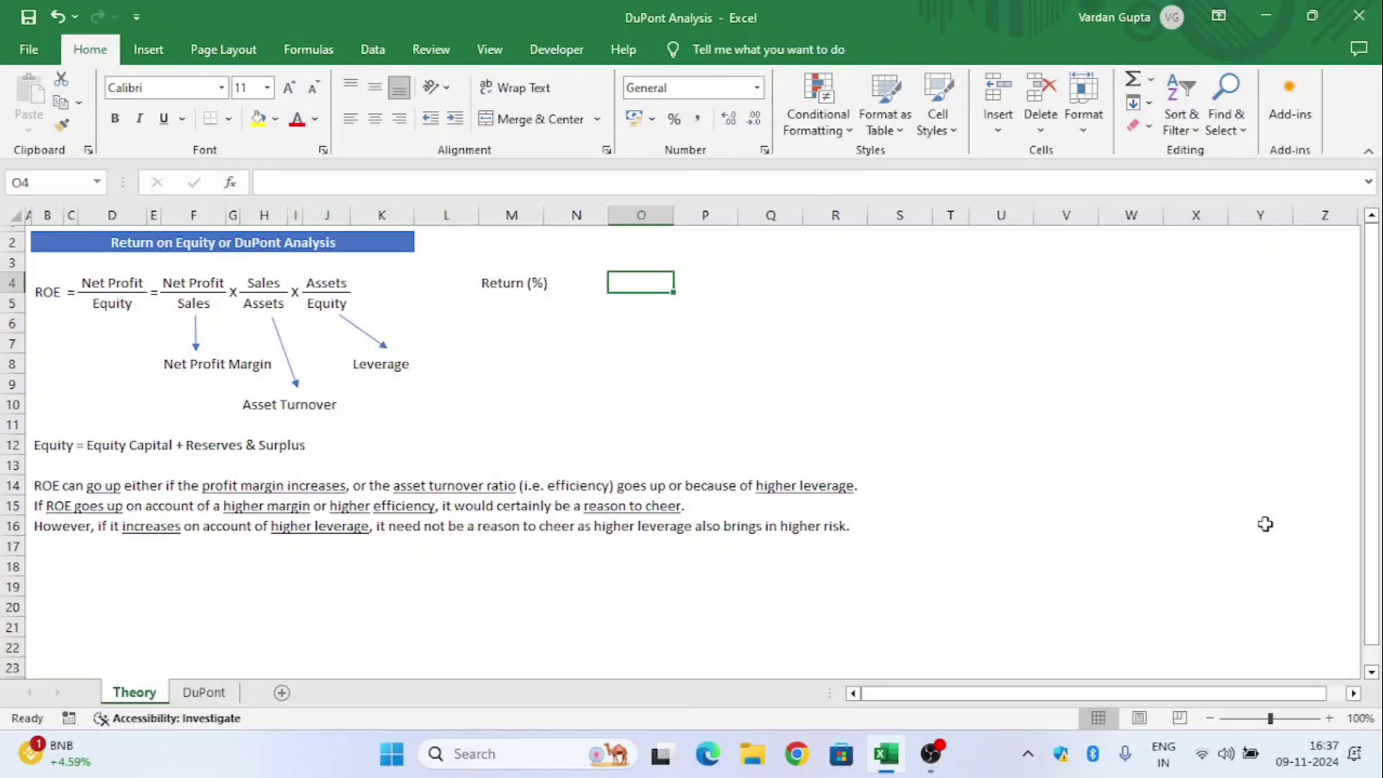
key("Down")
type("1000")
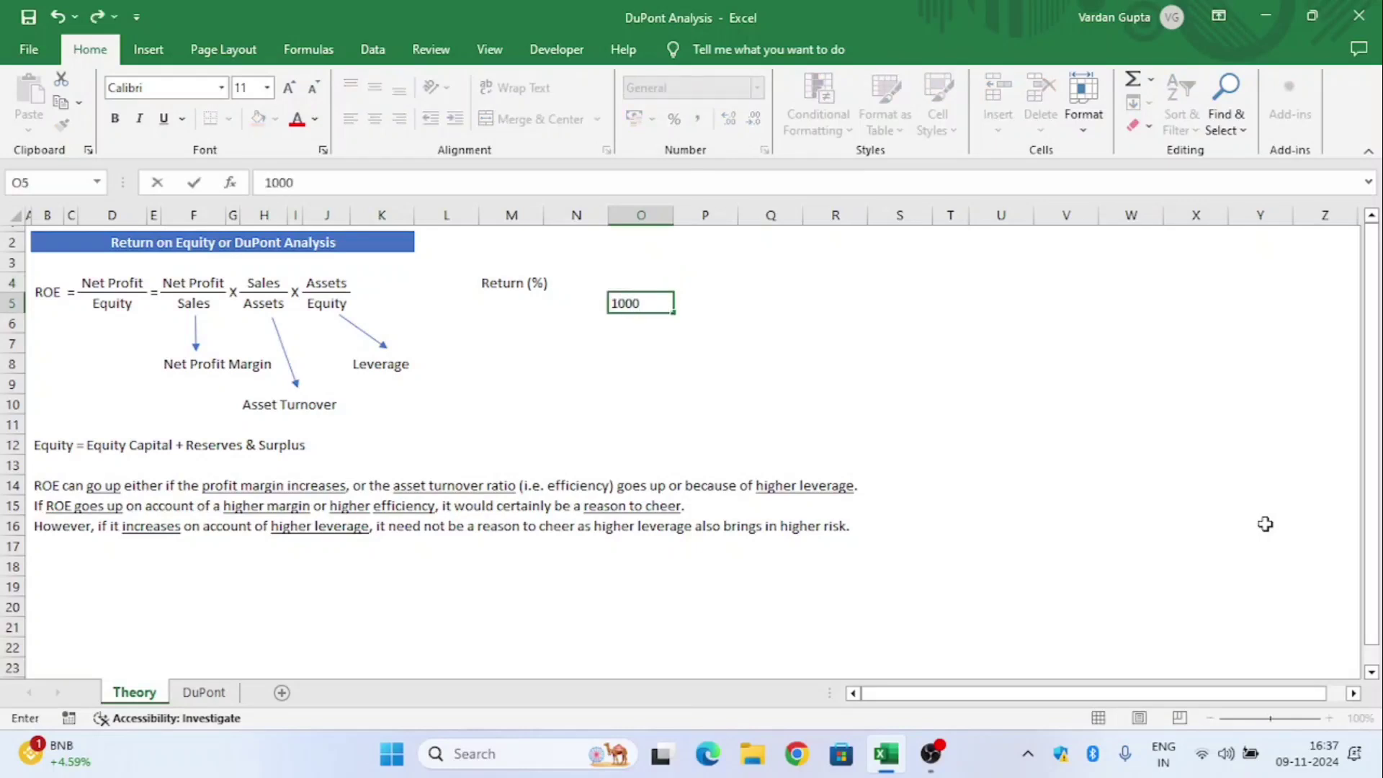
key("Return")
key("Up")
key("Up")
type("100")
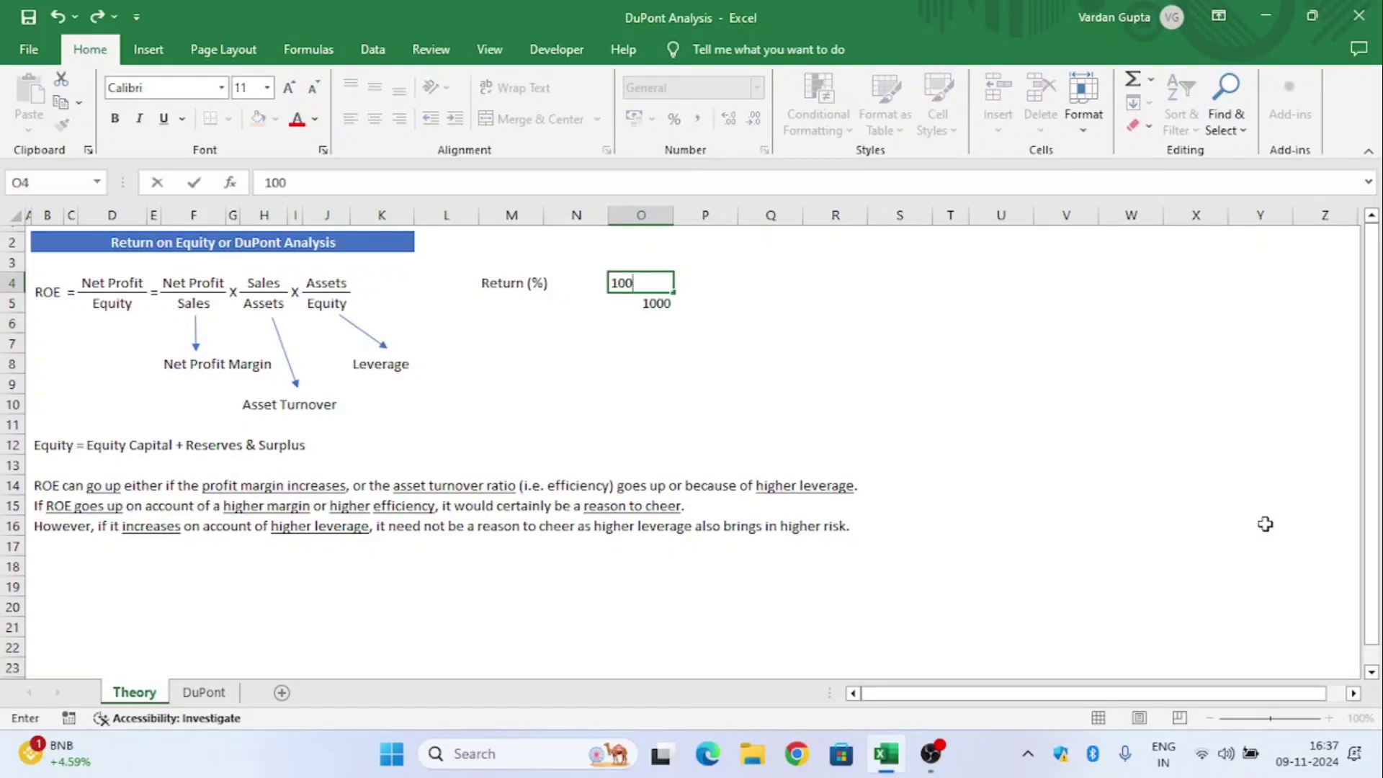
key("Return")
Calculate the return in cell Q6 with the formula =O4/O5.
key("Up")
key("Right")
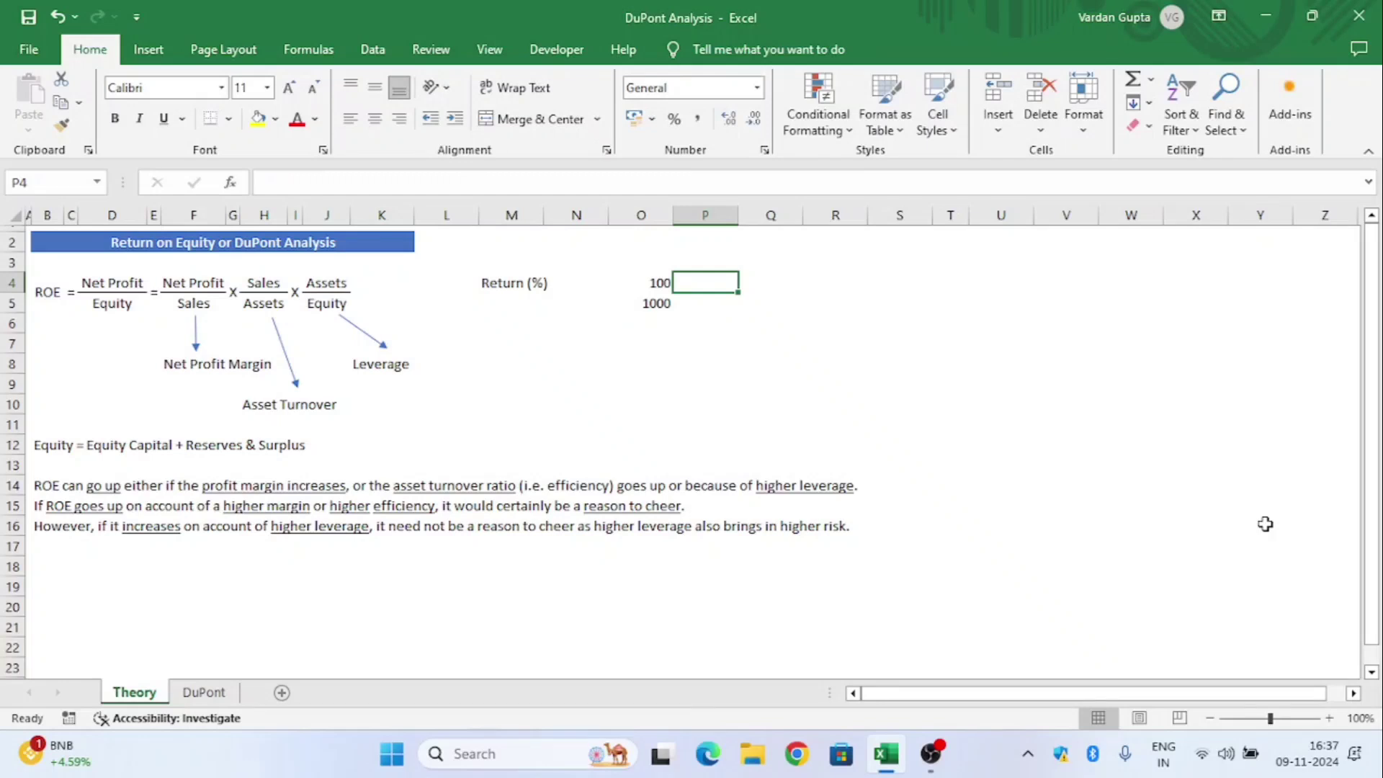
key("Down")
key("Down")
key("Right")
type("=")
key("Left")
key("Left")
key("Up")
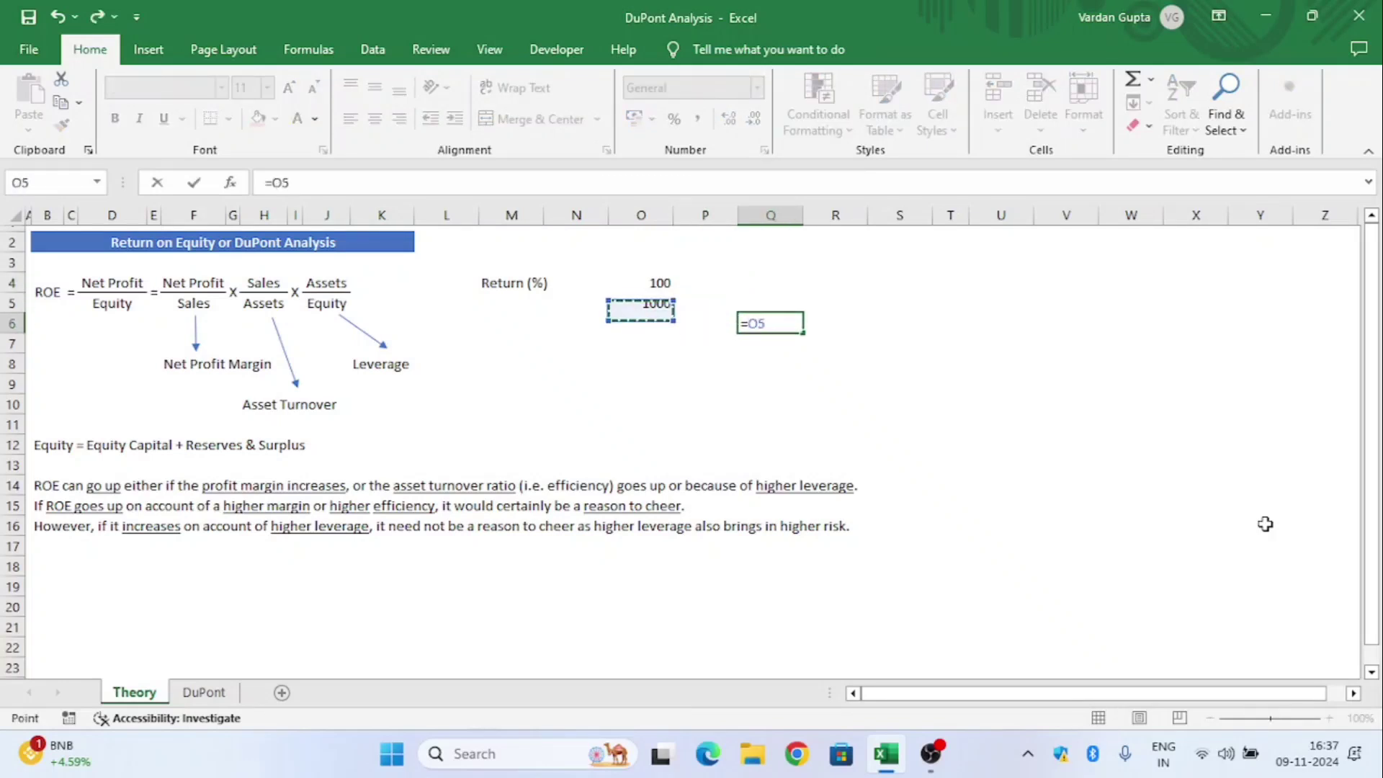
key("Up")
type("/")
key("Up")
key("Left")
key("Left")
key("Left")
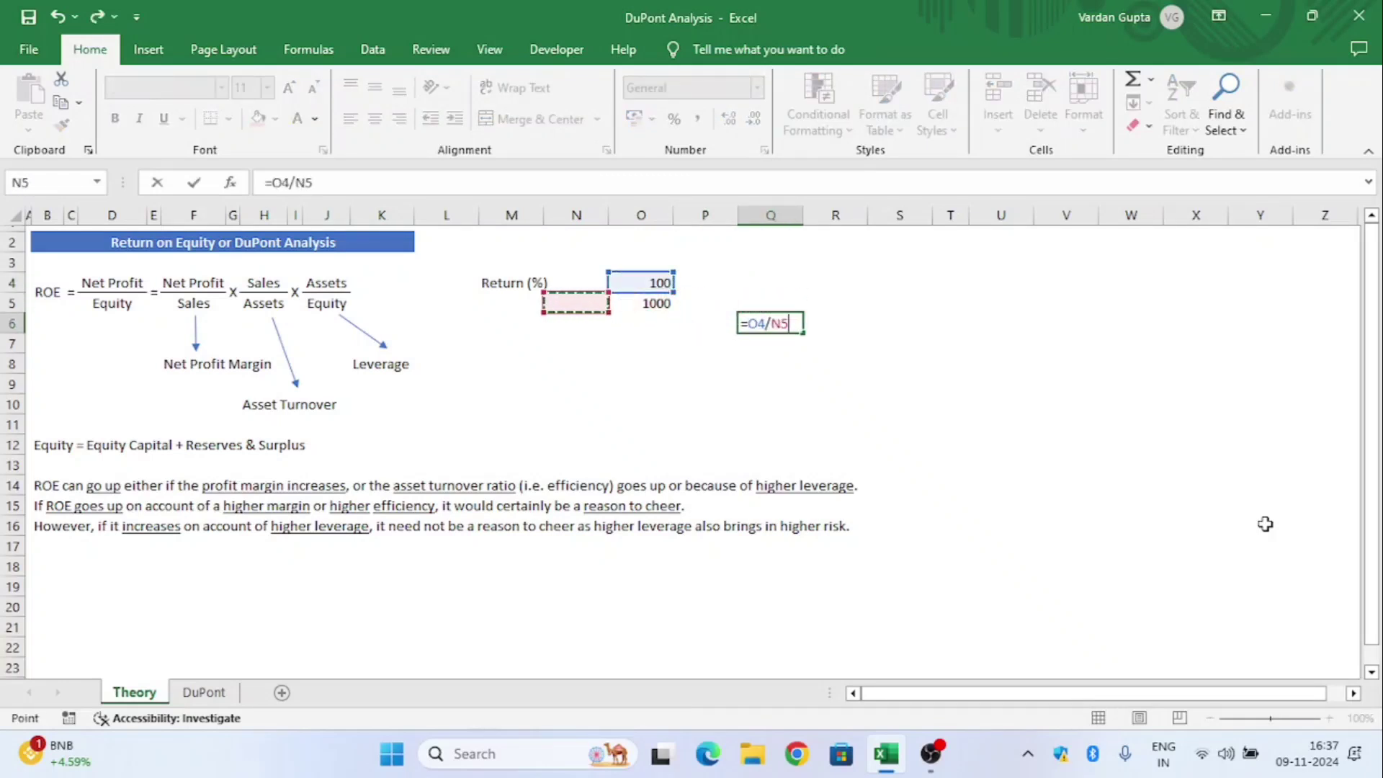
key("Right")
key("Return")
Format the return result in cell Q6 as Percentage.
key("Up")
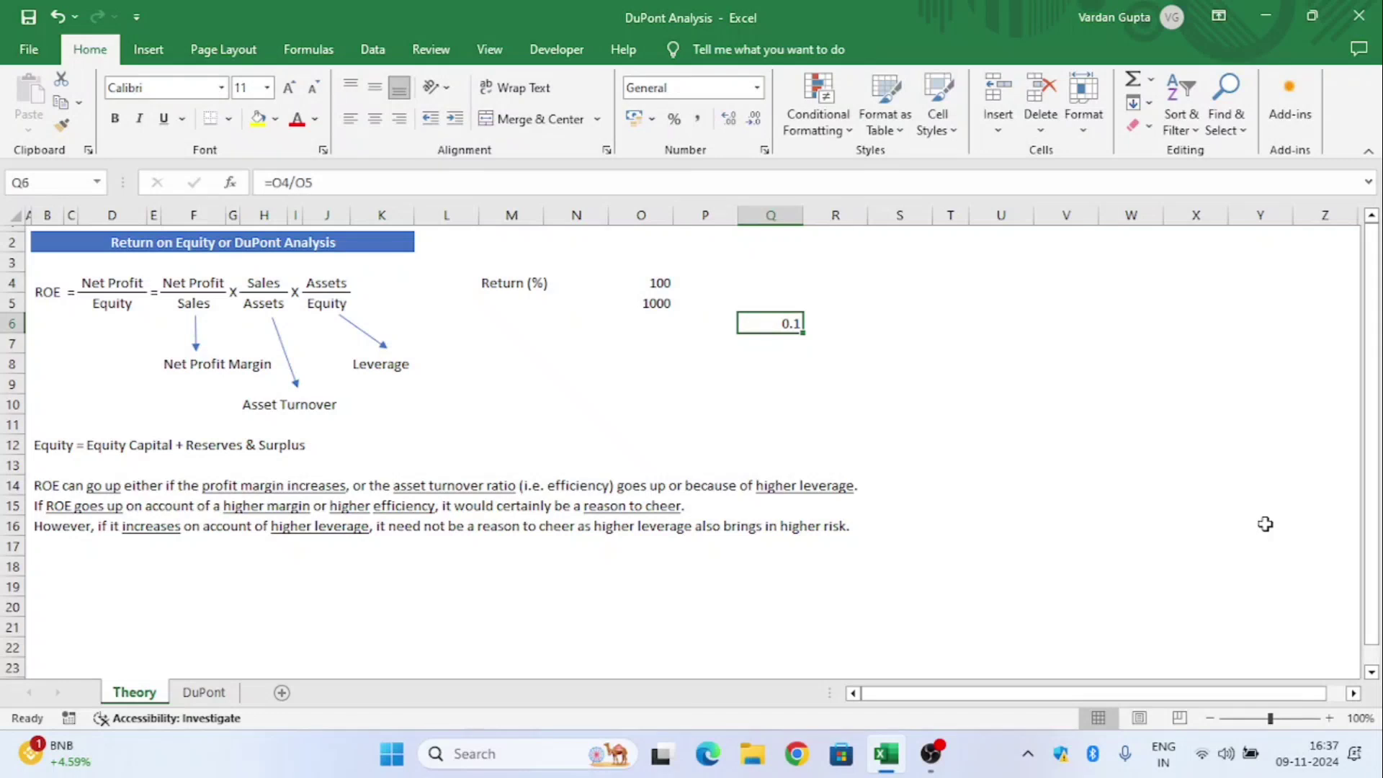
key("alt")
key("h")
key("n")
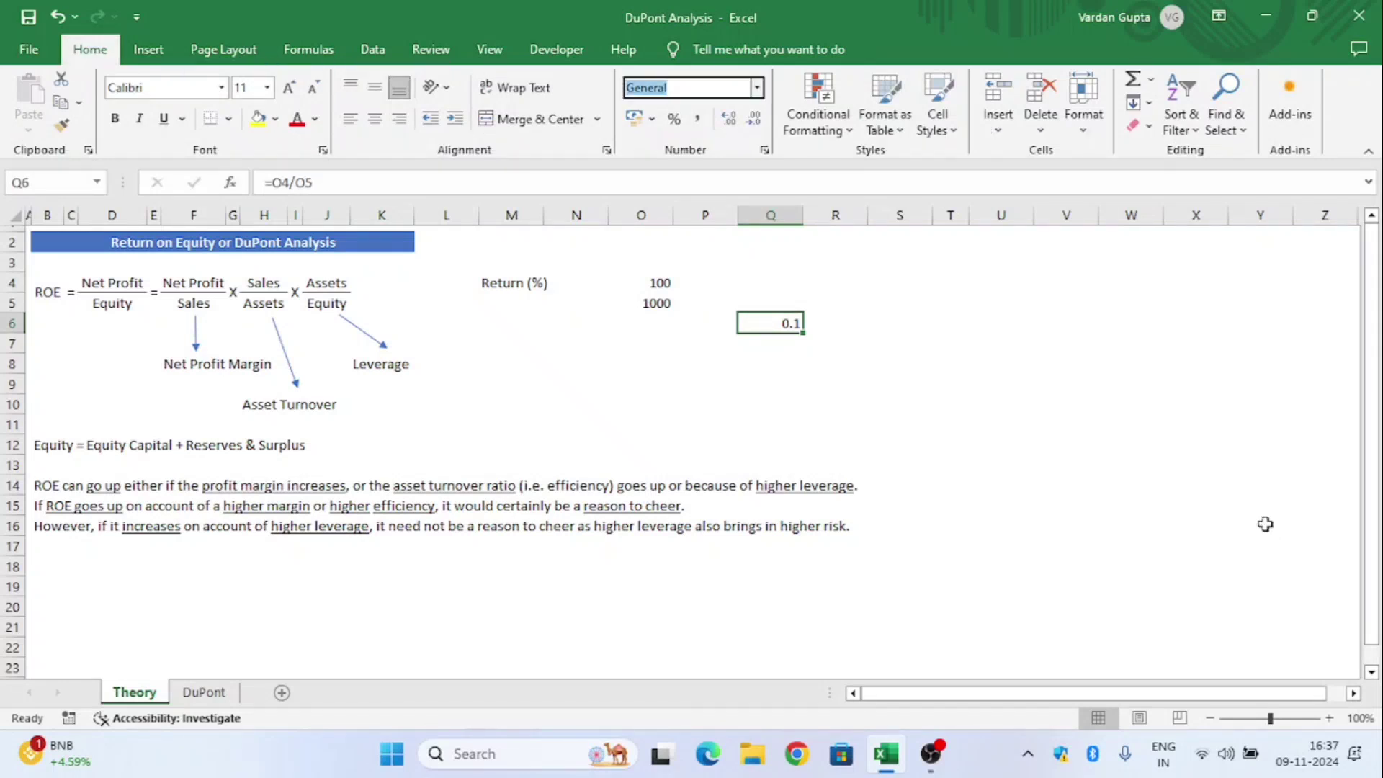
key("alt+Down")
key("Down")
key("Down")
key("Down")
key("Down")
key("Down")
key("Down")
key("Down")
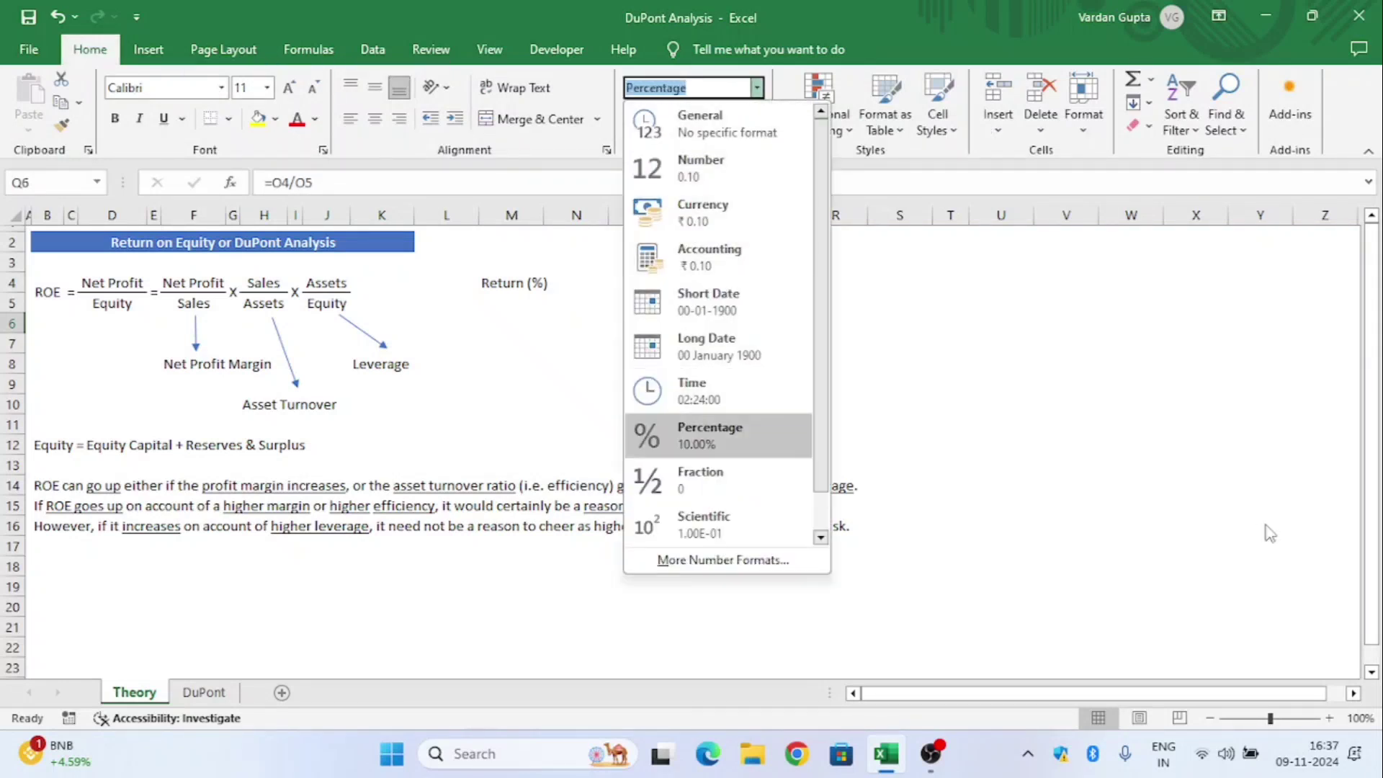
key("Return")
key("F2")
key("Escape")
Examine the Net Profit over Equity fraction in the ROE formula.
key("Left")
key("Left")
key("Left")
key("Left")
key("Left")
key("Left")
key("Left")
key("Left")
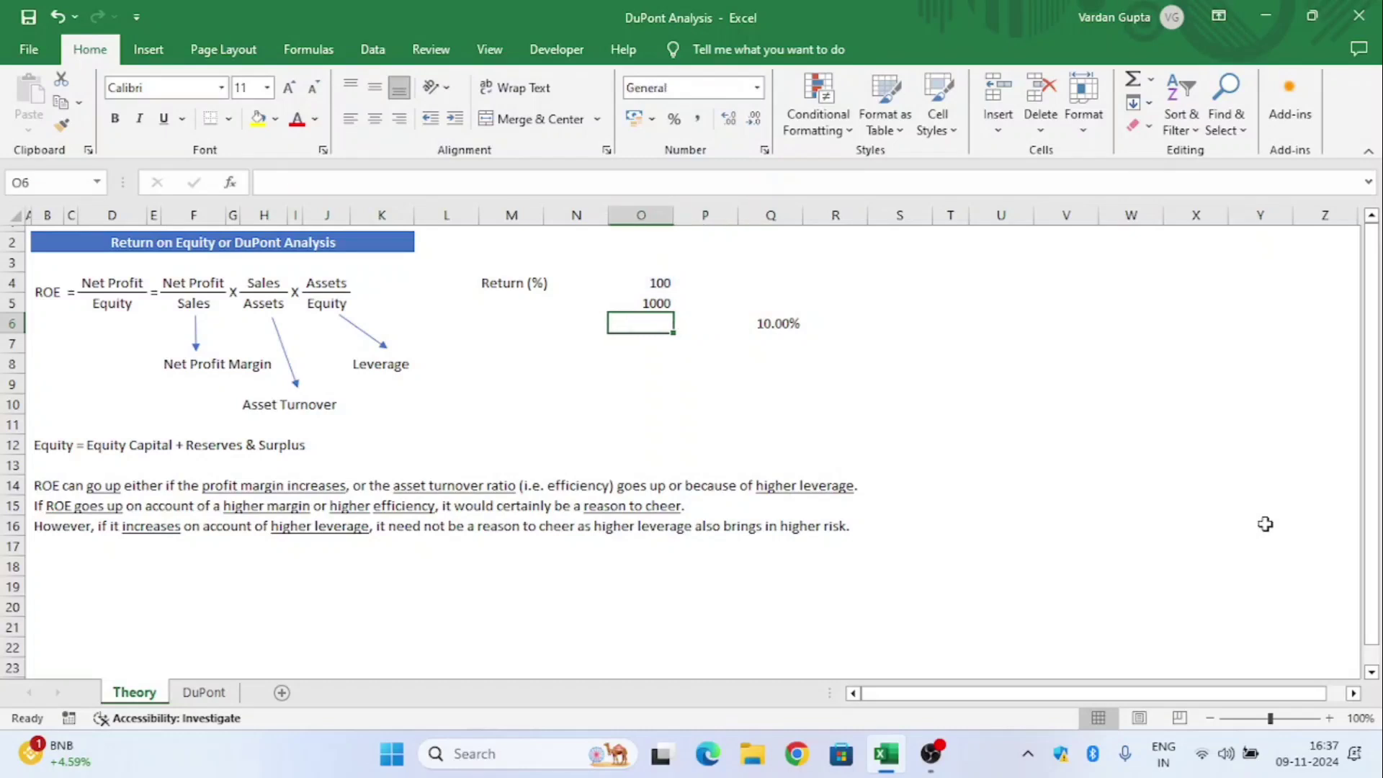
key("Up")
key("Up")
key("Left")
key("Left")
key("Left")
key("Left")
key("Left")
key("Down")
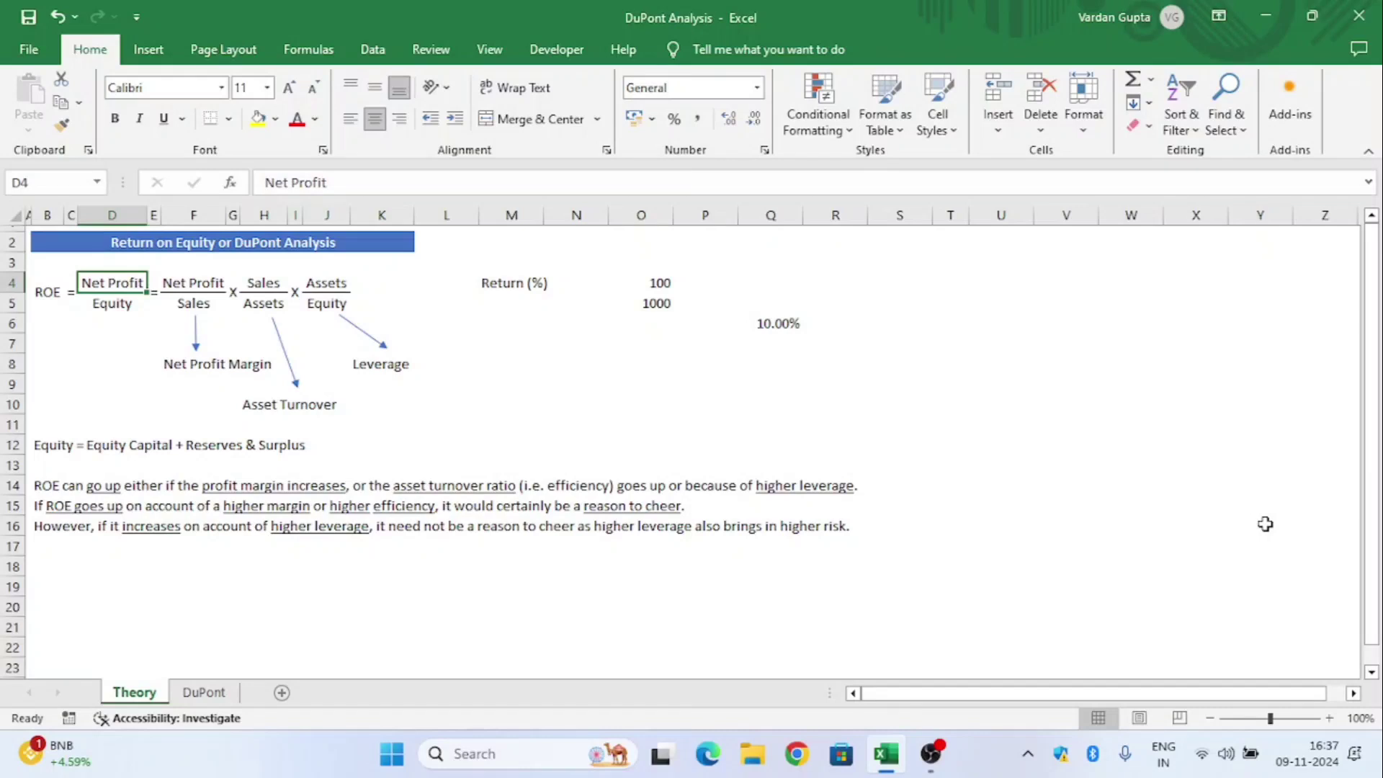
key("Down")
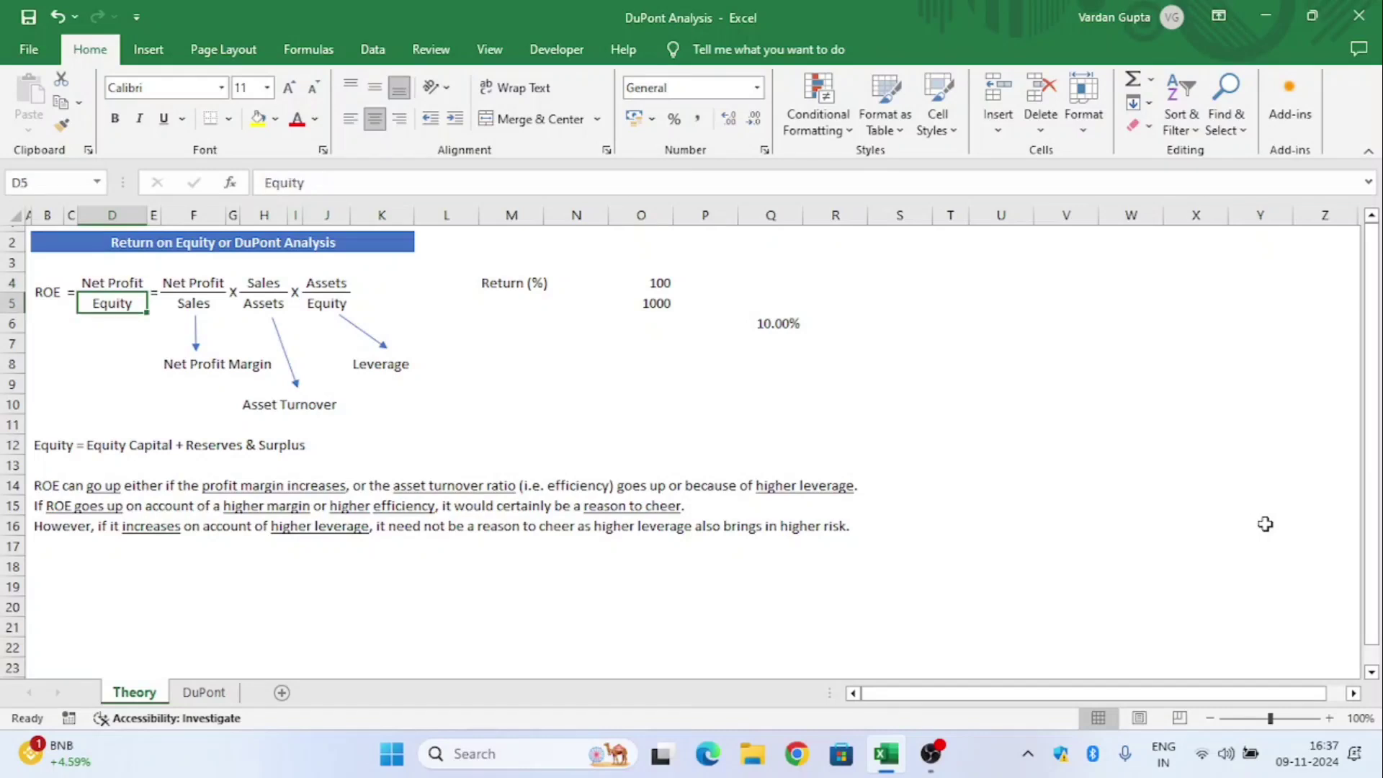
key("Up")
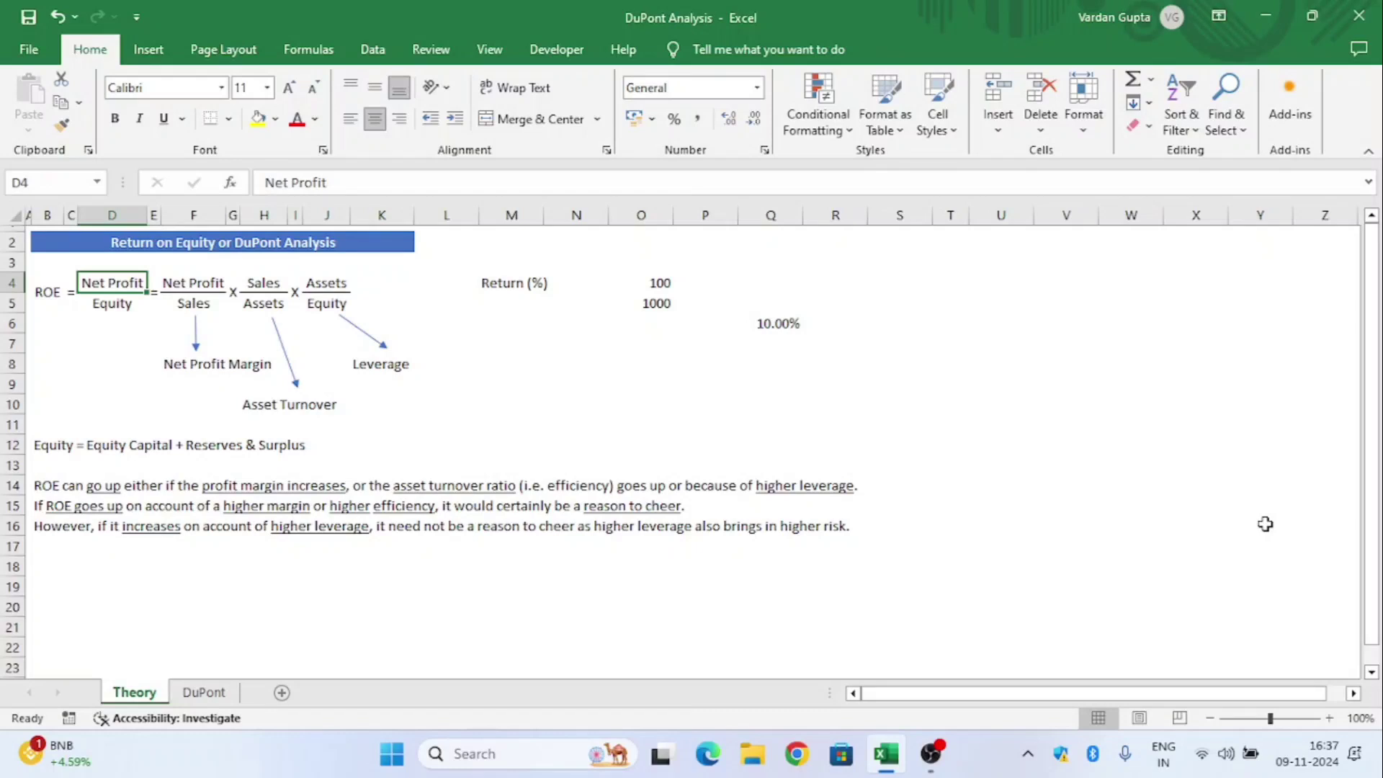
Review the three DuPont components of ROE: net profit margin, asset turnover and leverage.
key("Right")
key("Right")
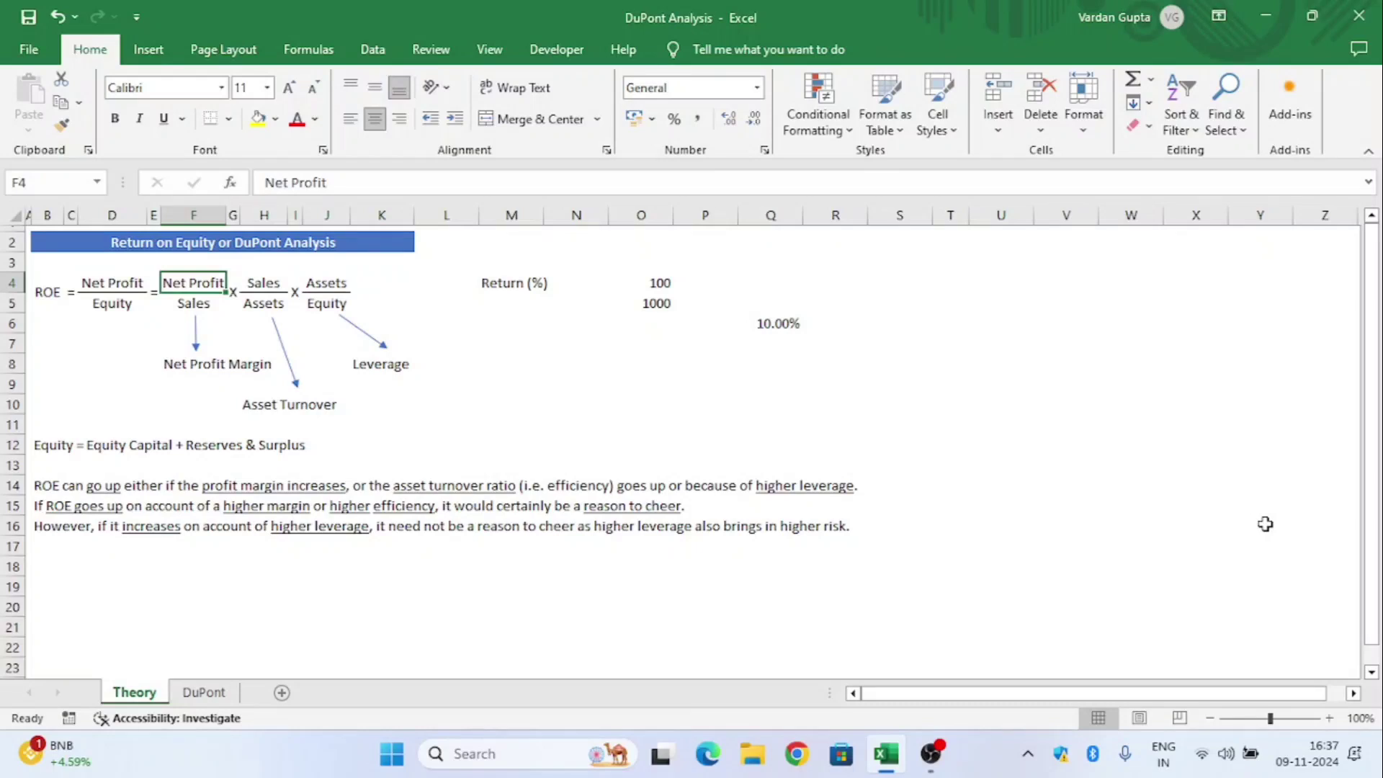
key("Down")
key("Down")
key("Down")
key("Down")
key("Down")
key("Down")
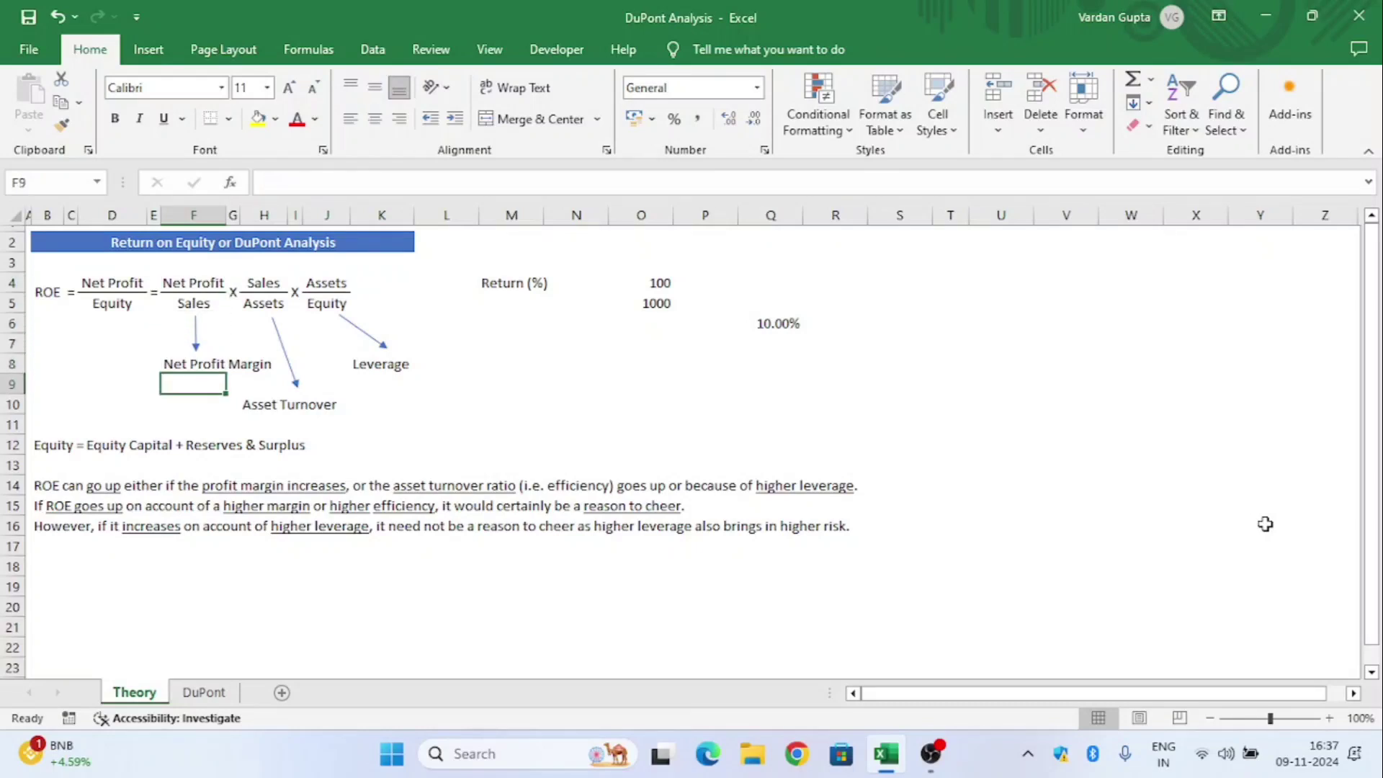
key("Right")
key("Right")
key("Right")
key("Right")
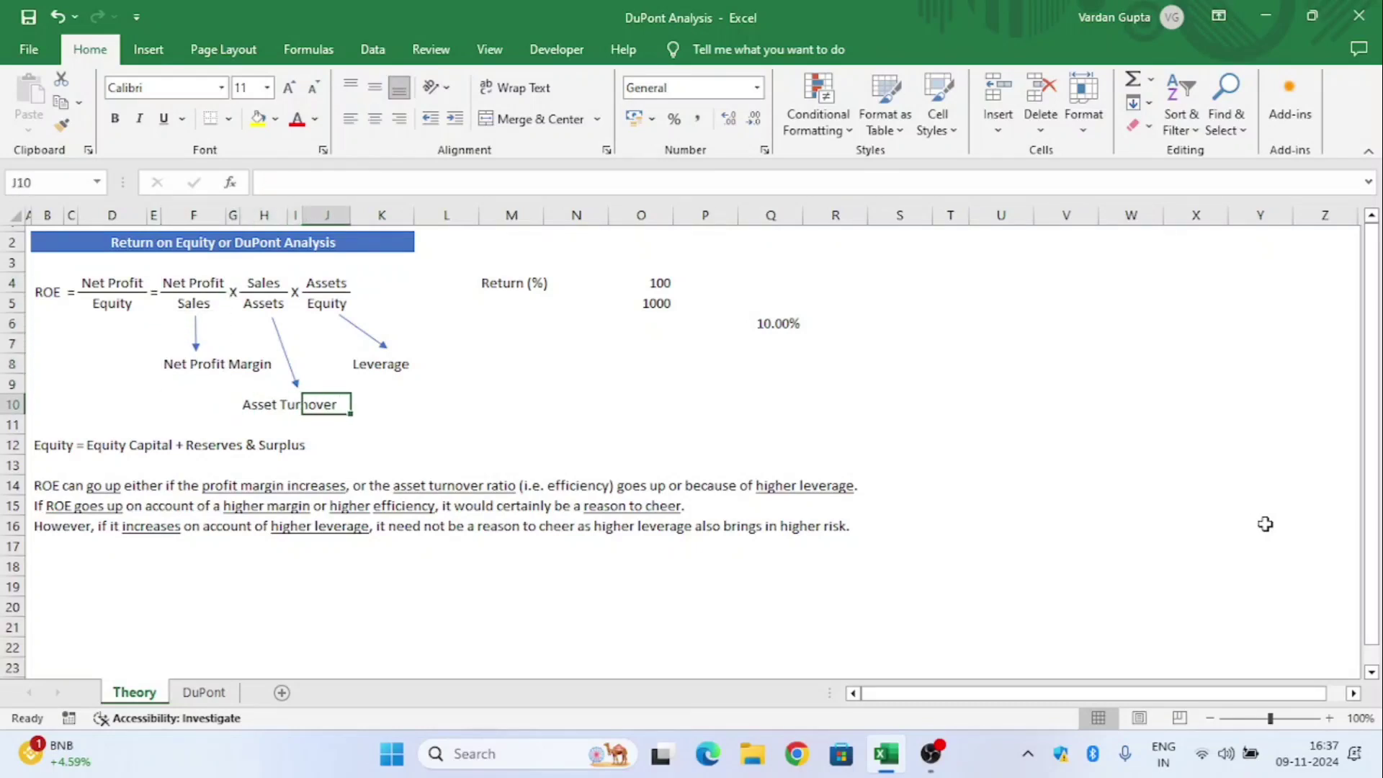
key("Up")
key("Up")
key("Right")
Examine the Net Profit over Sales and Sales over Assets ratios in the expanded ROE formula.
key("Left")
key("Left")
key("Left")
key("Left")
key("Left")
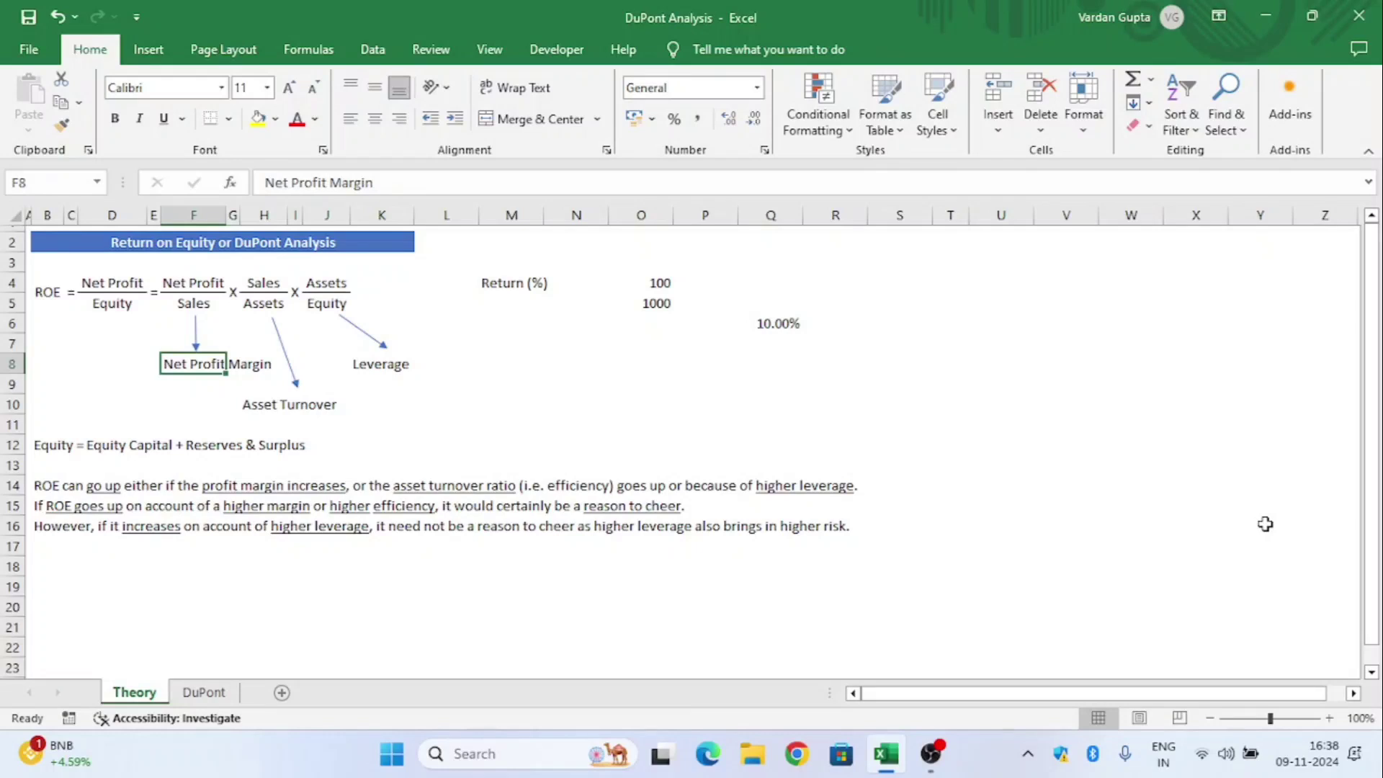
key("Up")
key("Up")
key("Up")
key("Up")
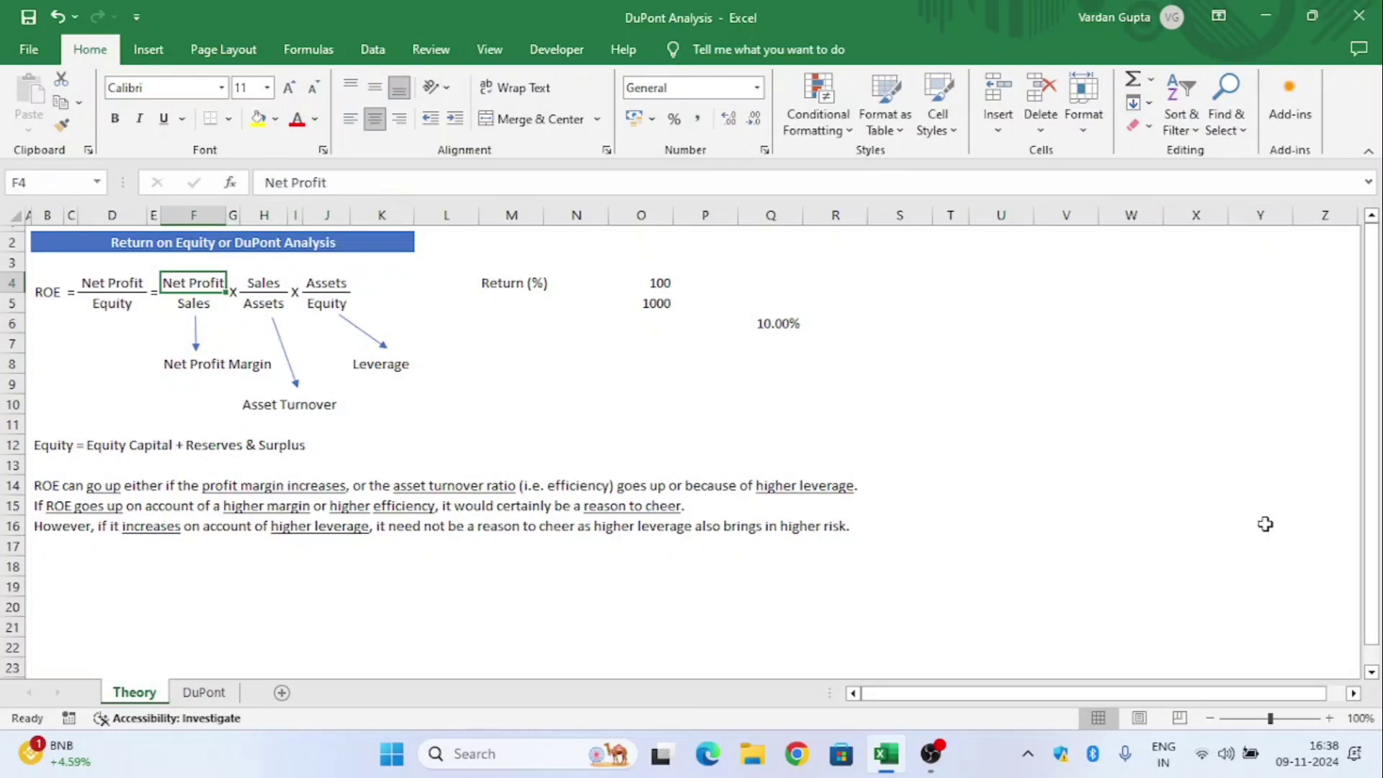
key("Down")
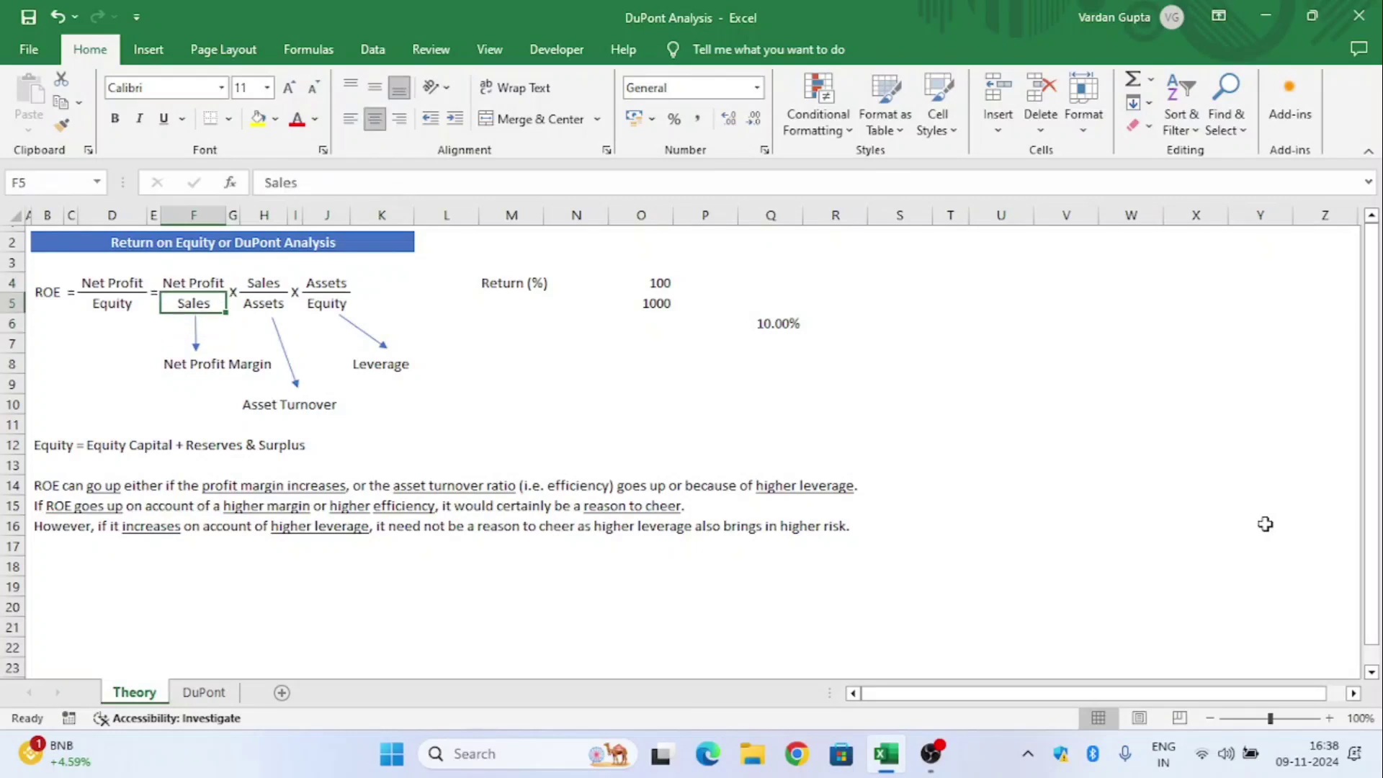
key("Right")
key("Right")
key("Up")
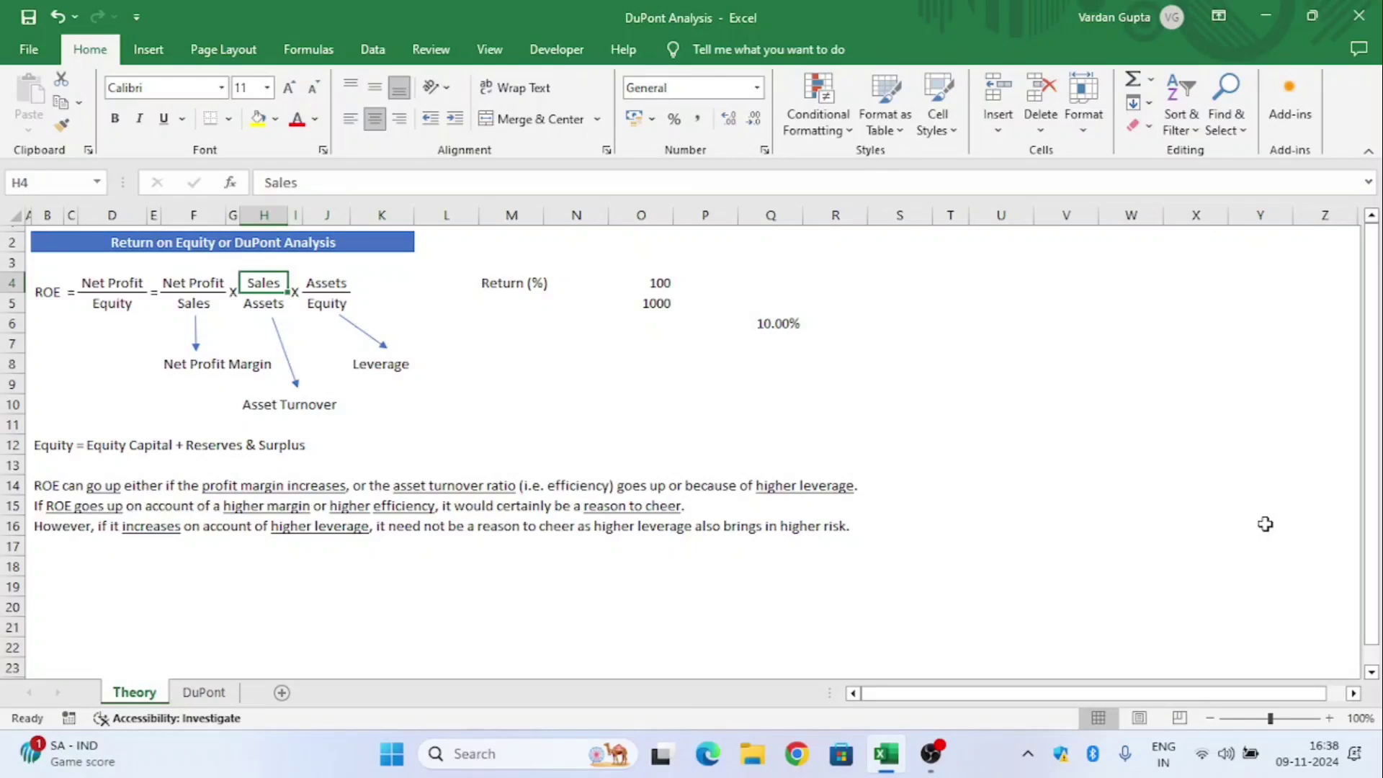
key("Down")
key("Down")
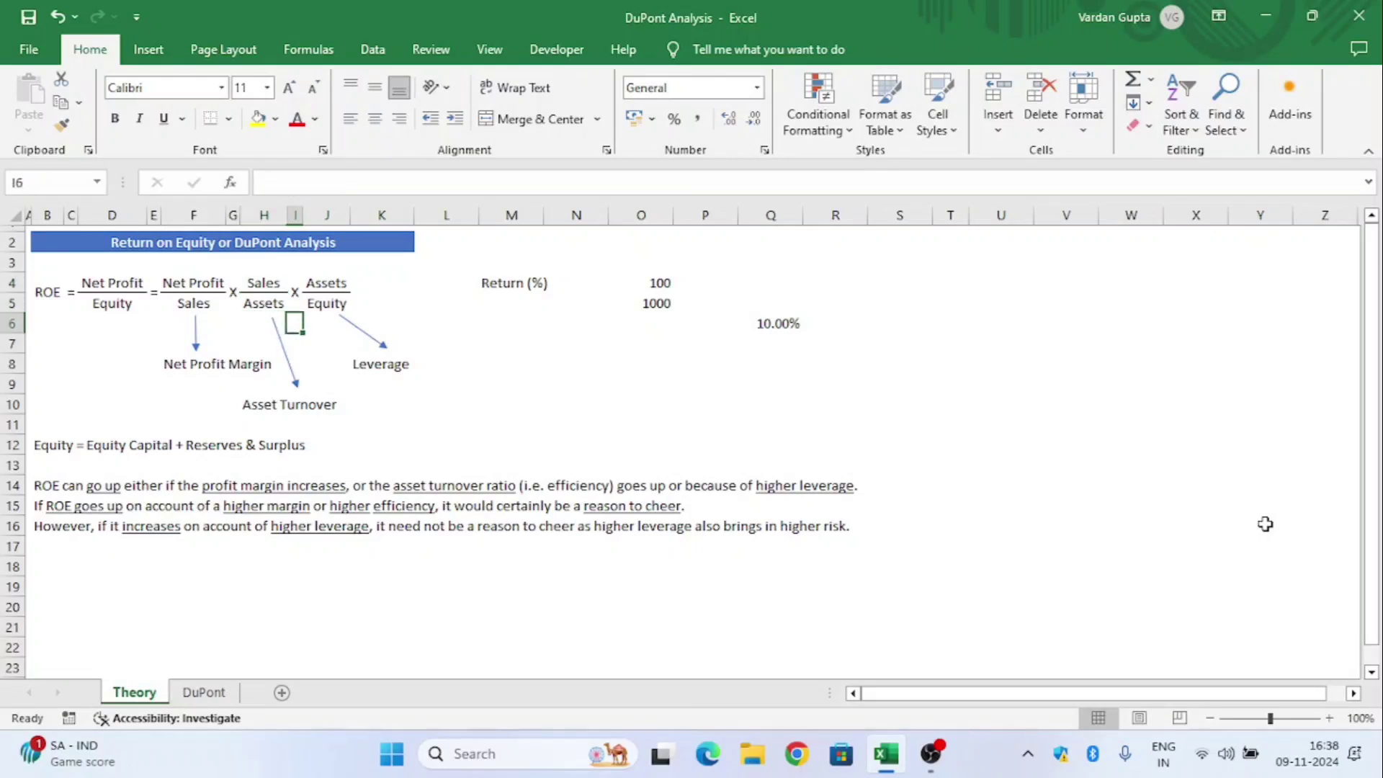
Enter a second pair of sample figures, 100 in cell O8 and 1000 in cell O9.
key("Right")
key("Right")
key("Right")
key("Right")
key("Right")
key("Right")
key("Down")
key("Down")
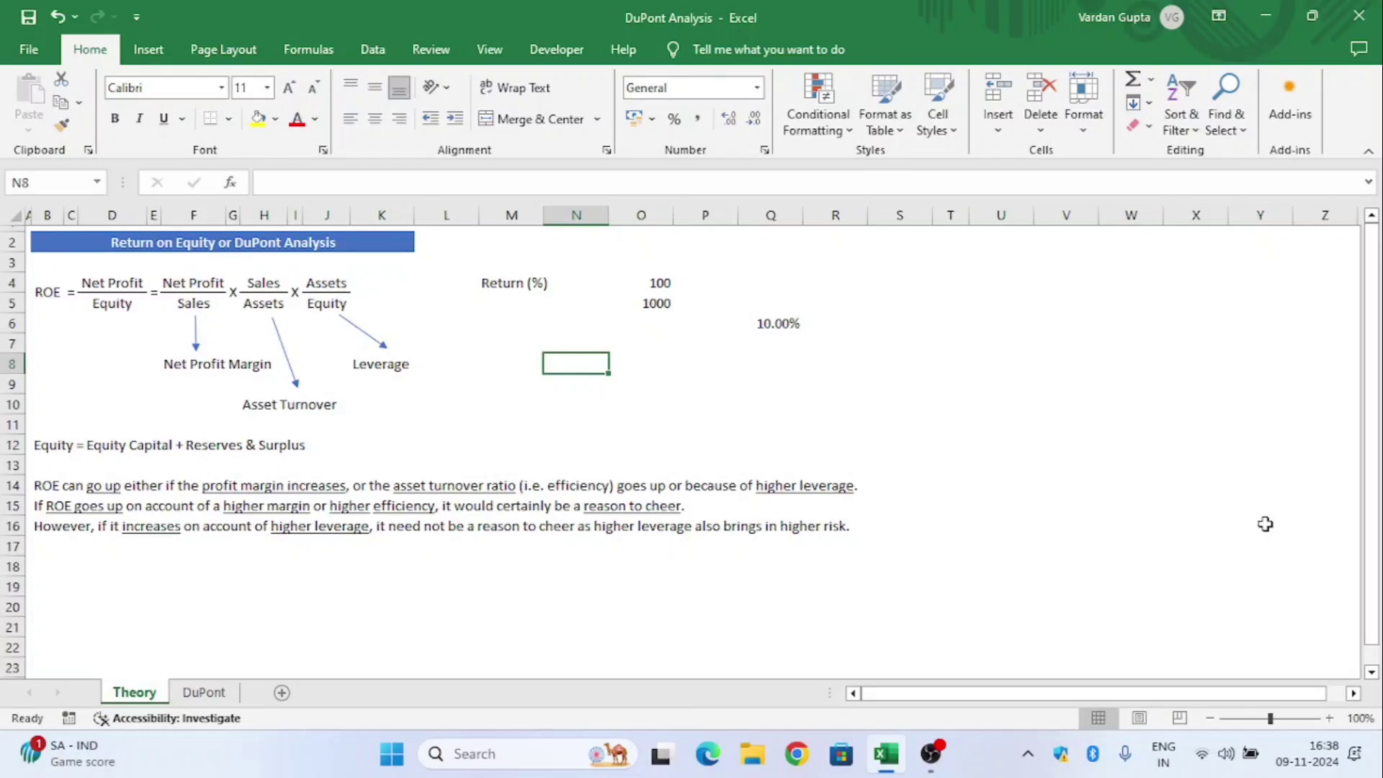
key("Down")
key("Right")
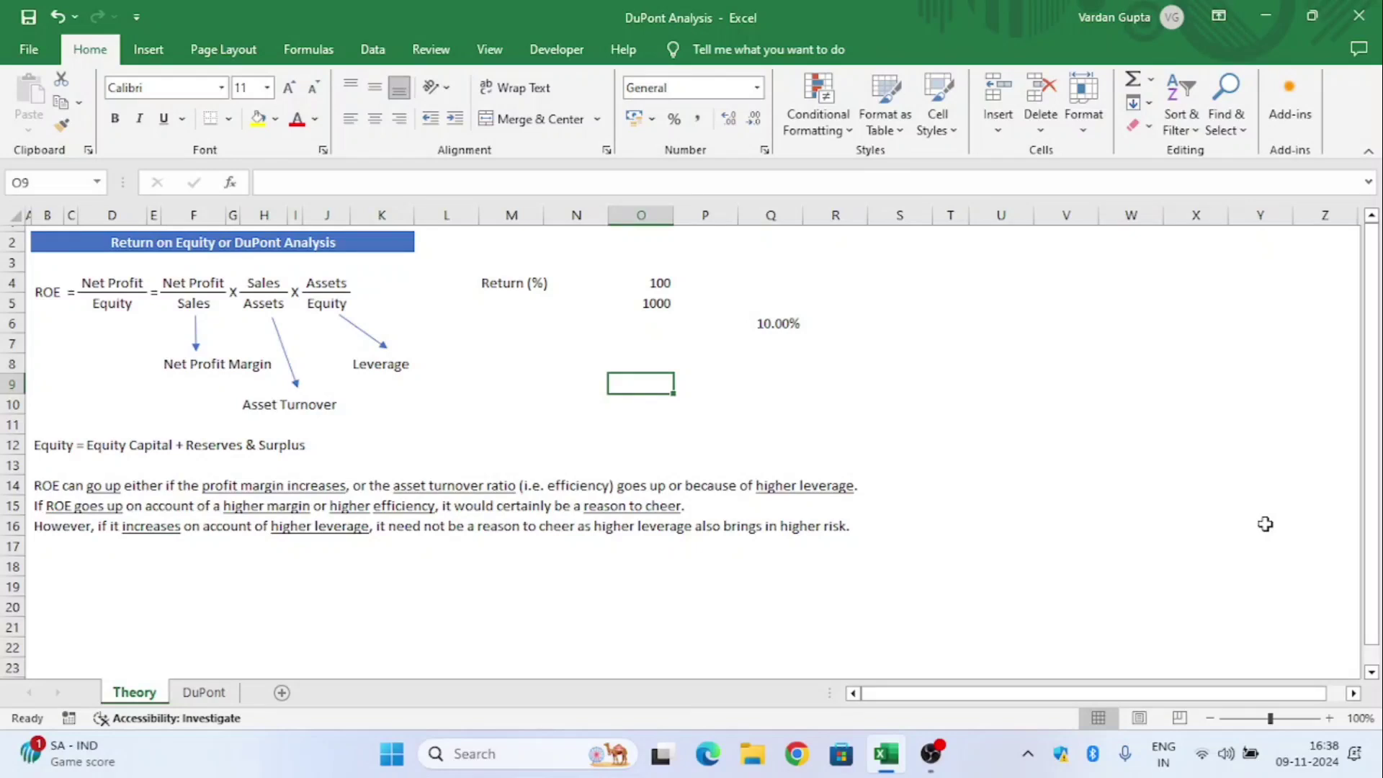
type("1000")
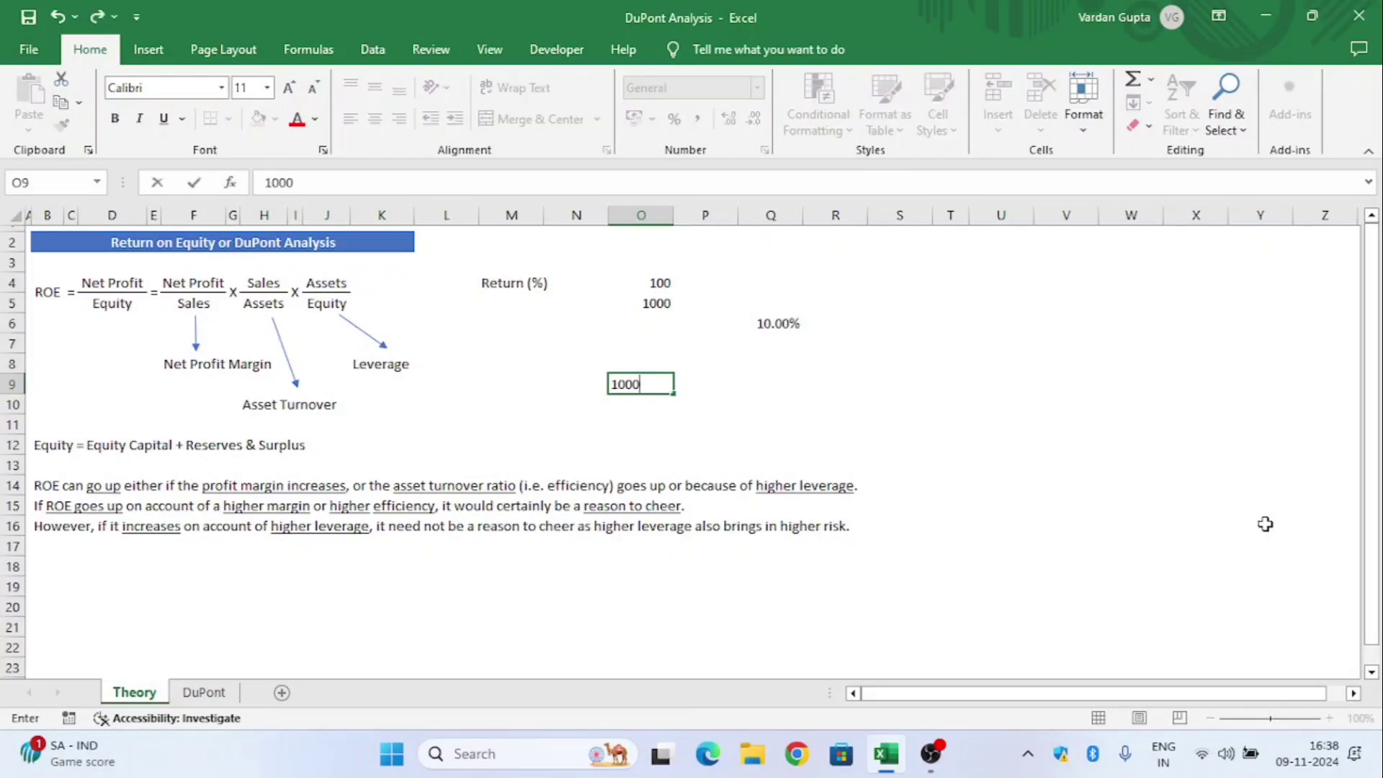
key("Return")
key("Up")
key("Up")
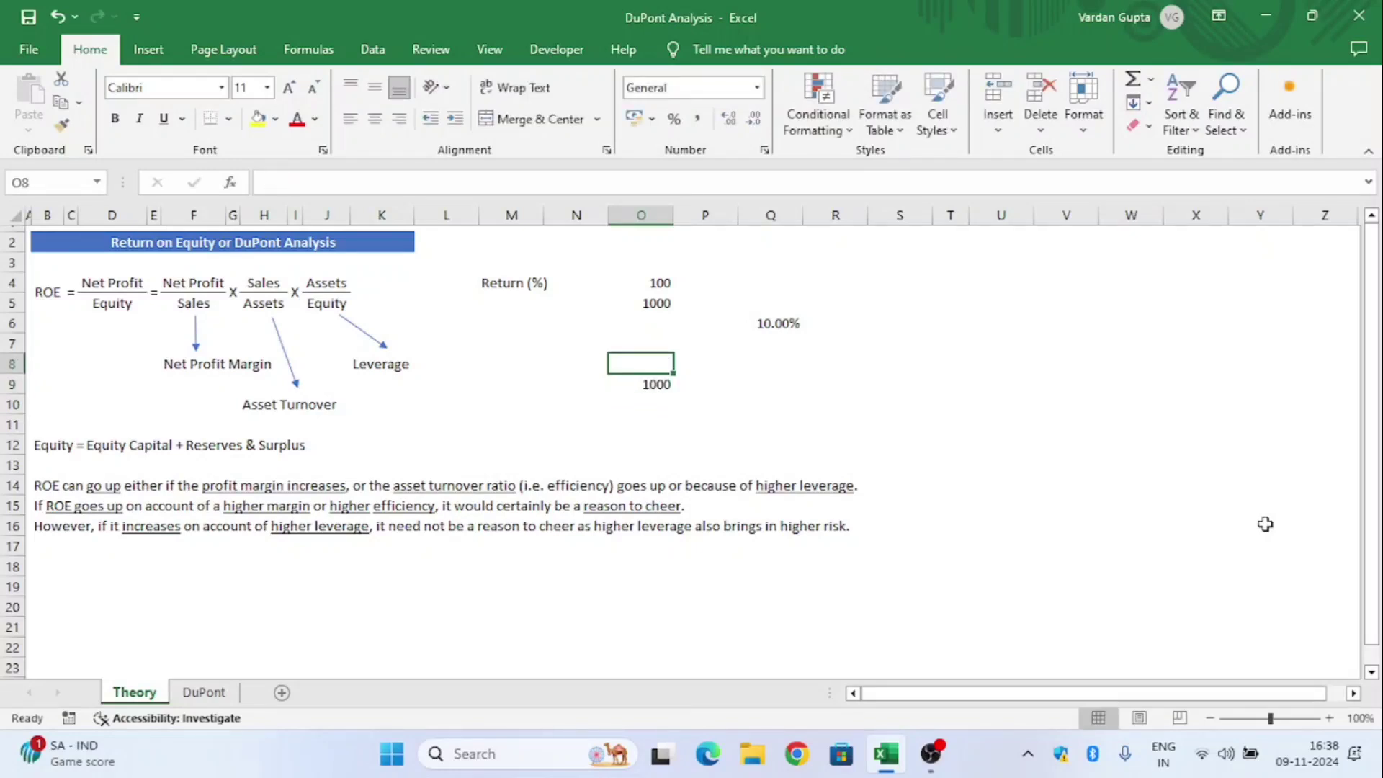
type("100")
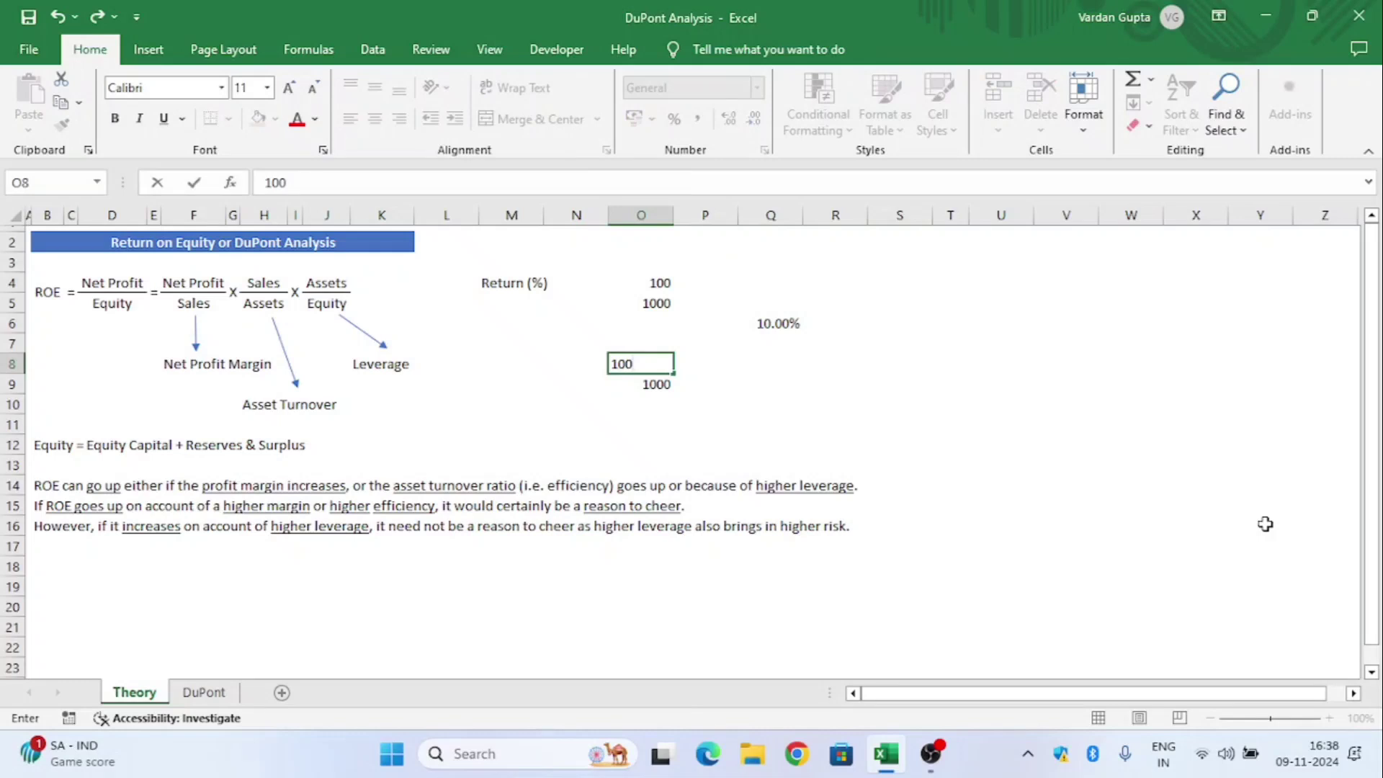
key("Return")
Link cell P9 to the base figure with =O9 and enter 150 in cell P8.
key("Up")
key("Right")
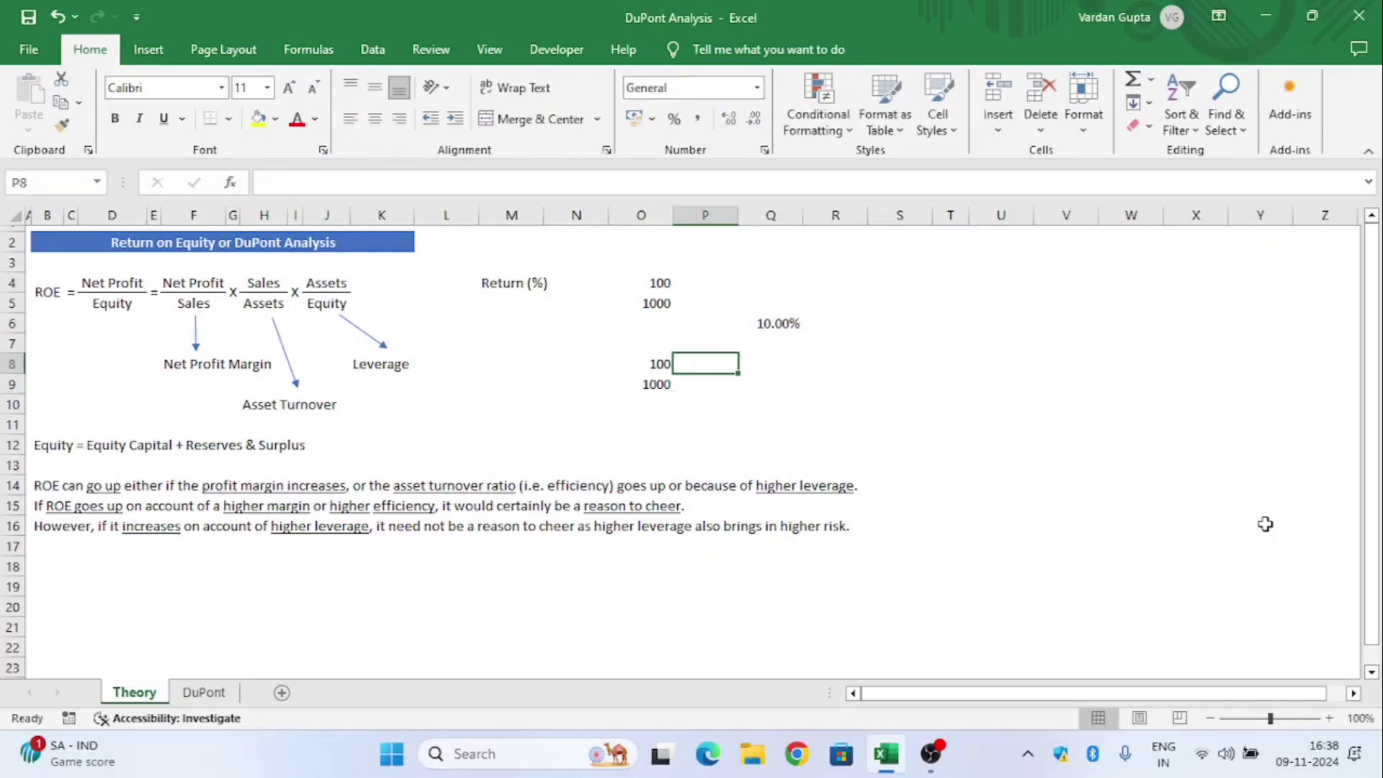
key("Down")
type("=")
key("Left")
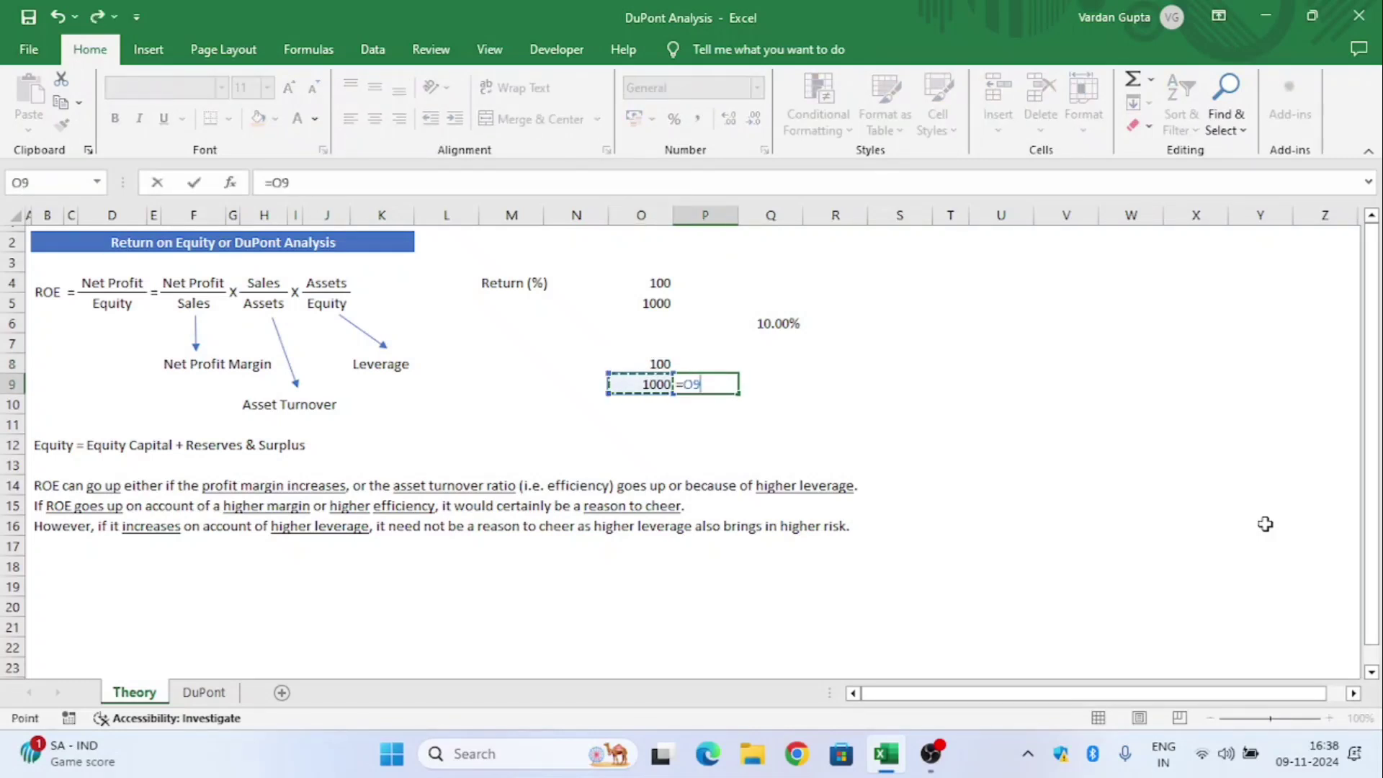
key("Return")
key("Up")
key("Up")
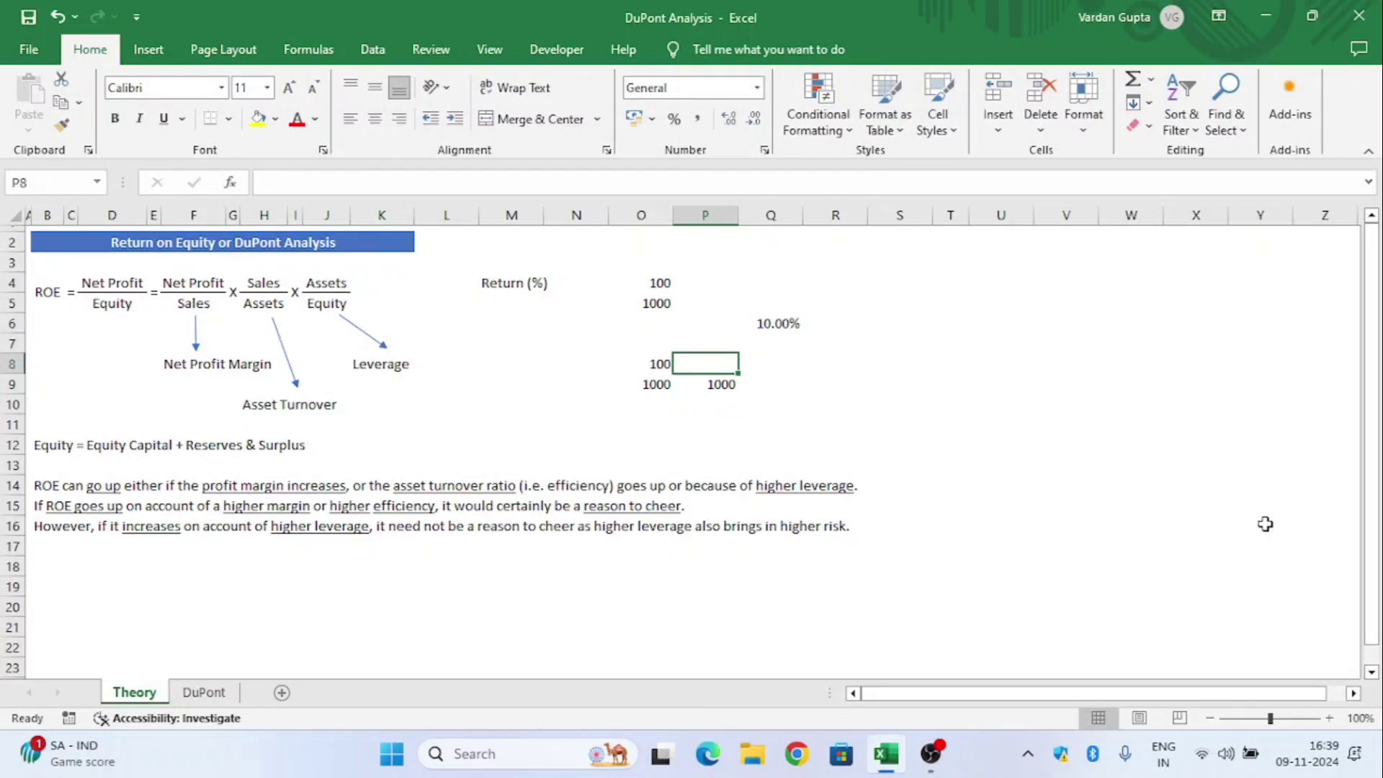
type("150")
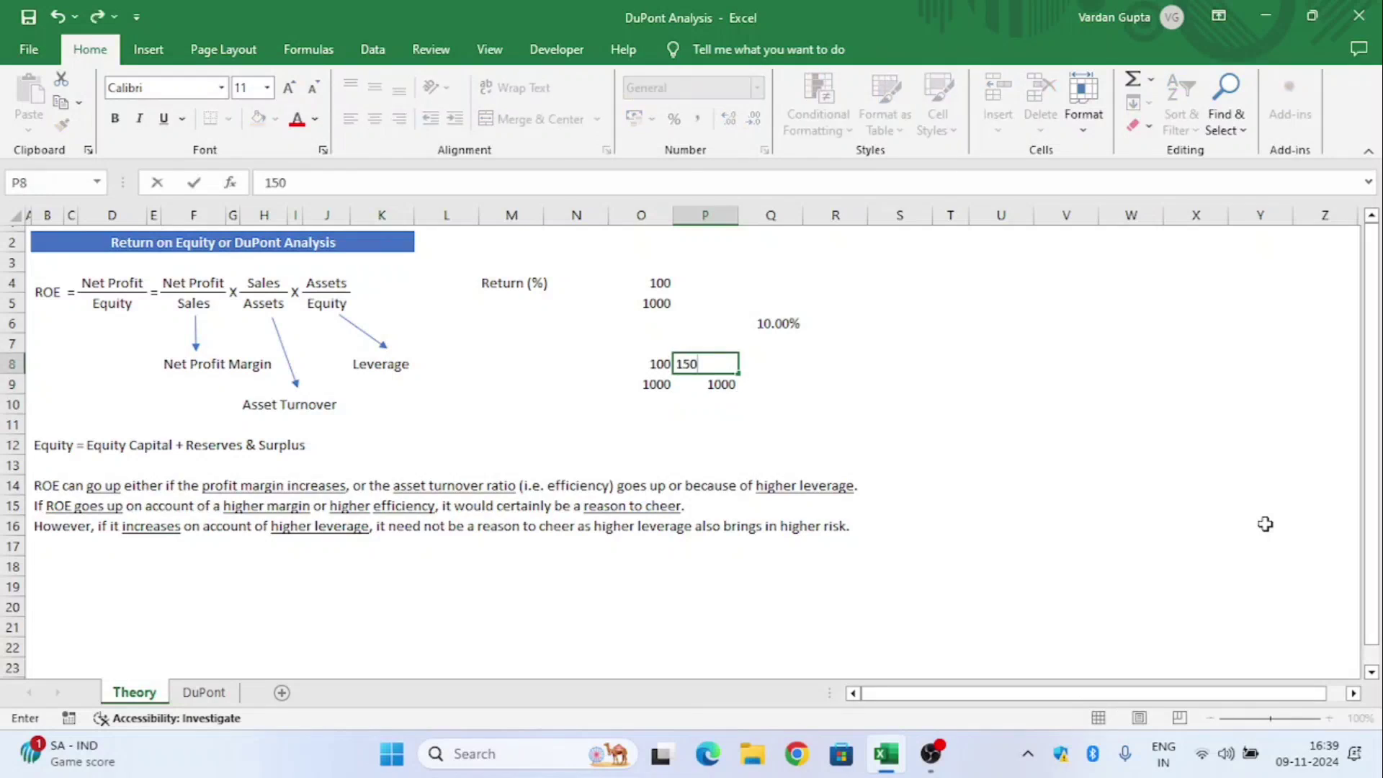
key("Return")
key("Up")
key("Left")
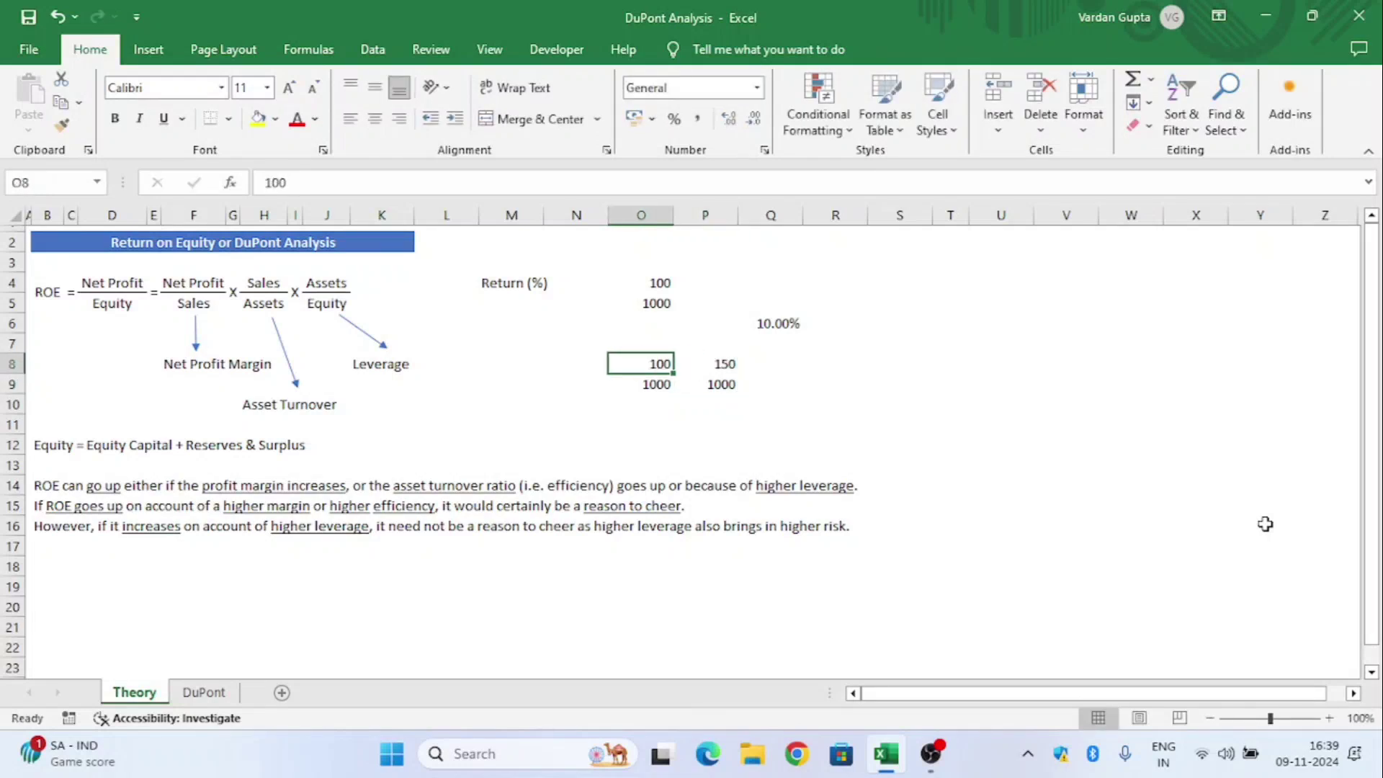
Compare the two sample figure pairs in O8:P9 and relate them to the Asset Turnover component.
key("Down")
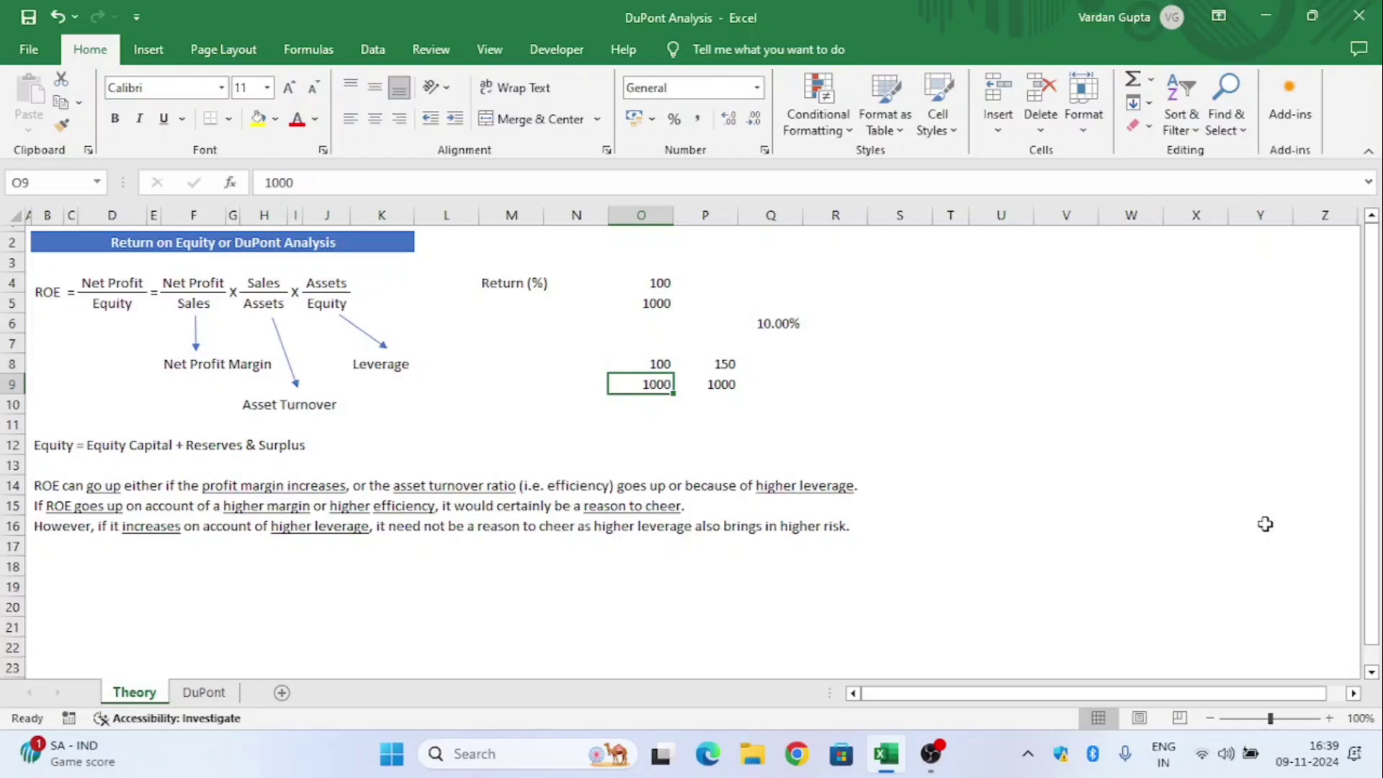
key("Up")
key("Down")
key("Right")
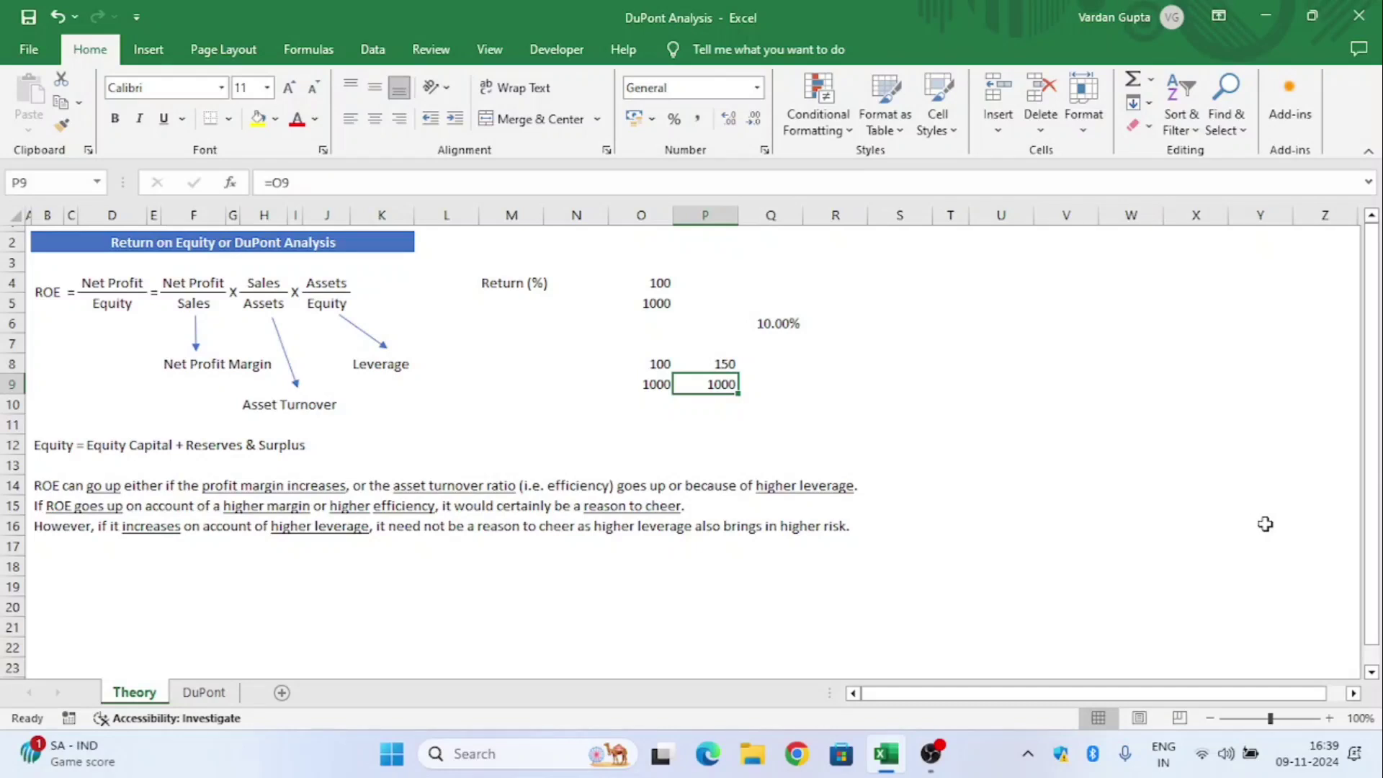
key("Up")
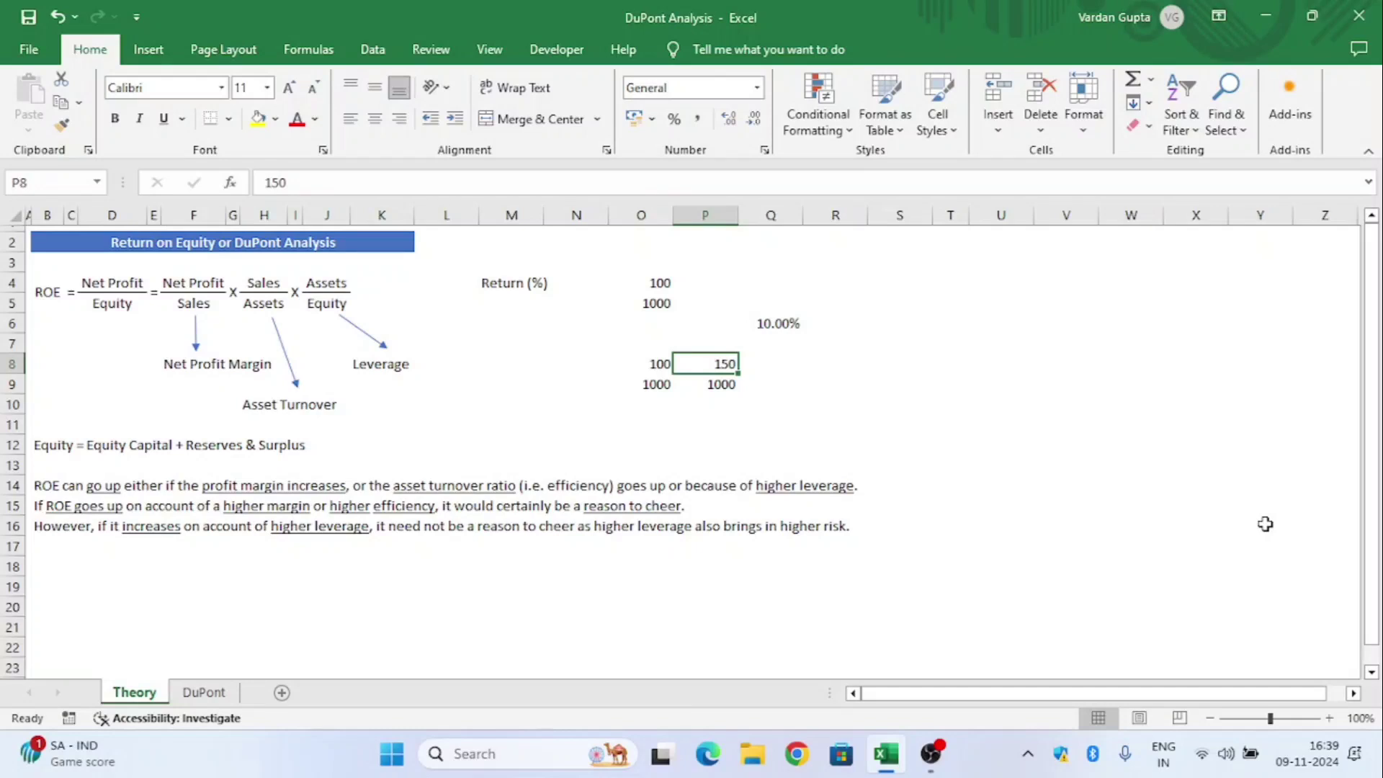
key("Left")
key("Left")
key("Left")
key("Left")
key("Left")
key("Down")
key("Down")
key("Down")
key("Left")
key("Left")
key("Left")
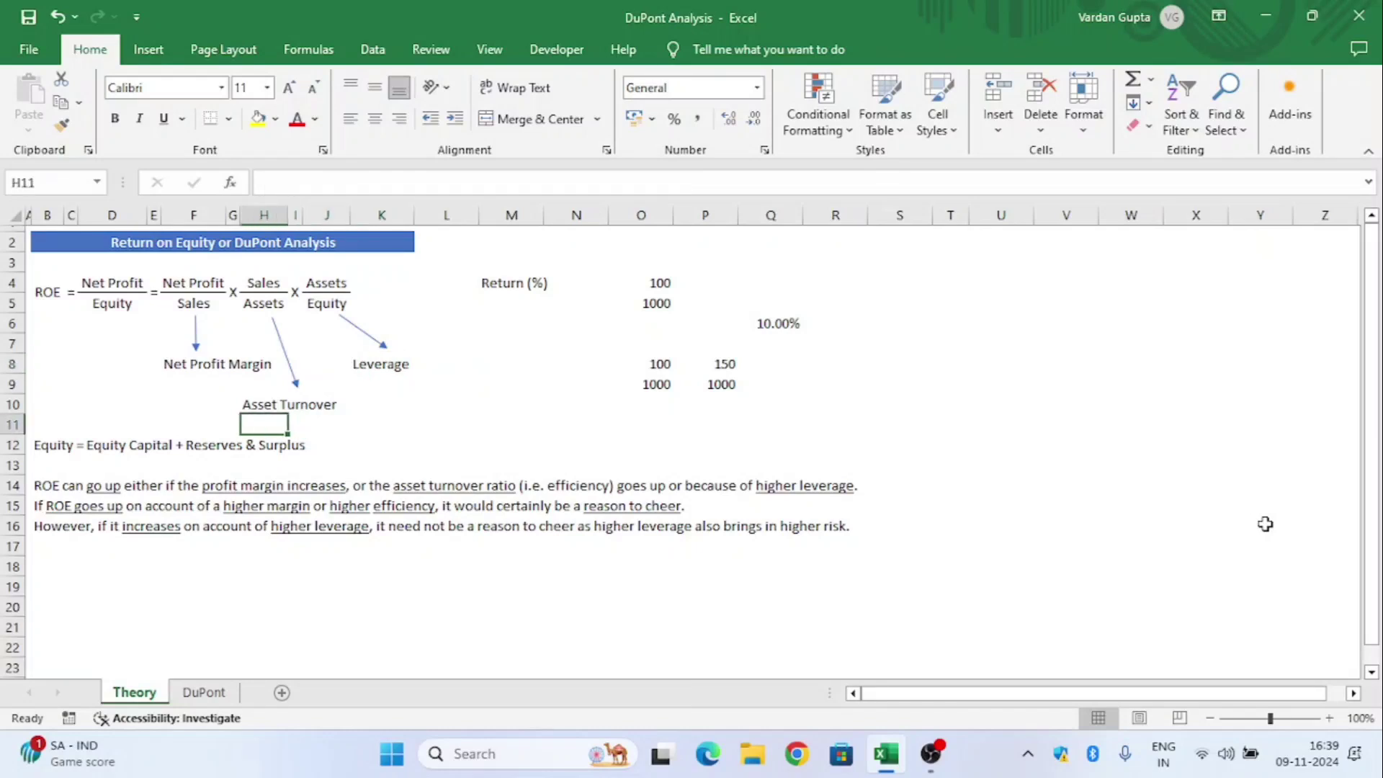
key("Up")
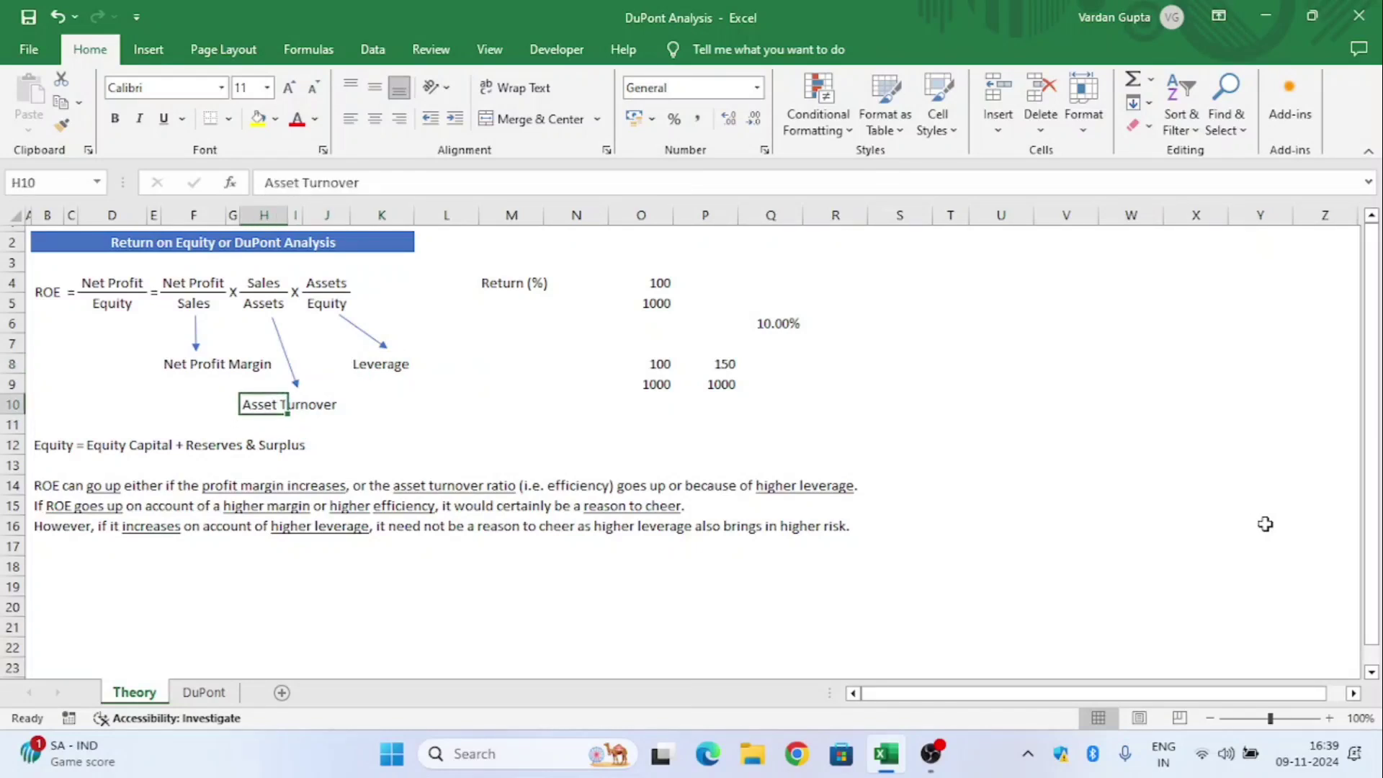
key("Right")
key("Right")
key("Right")
key("Right")
key("Right")
key("Right")
key("Right")
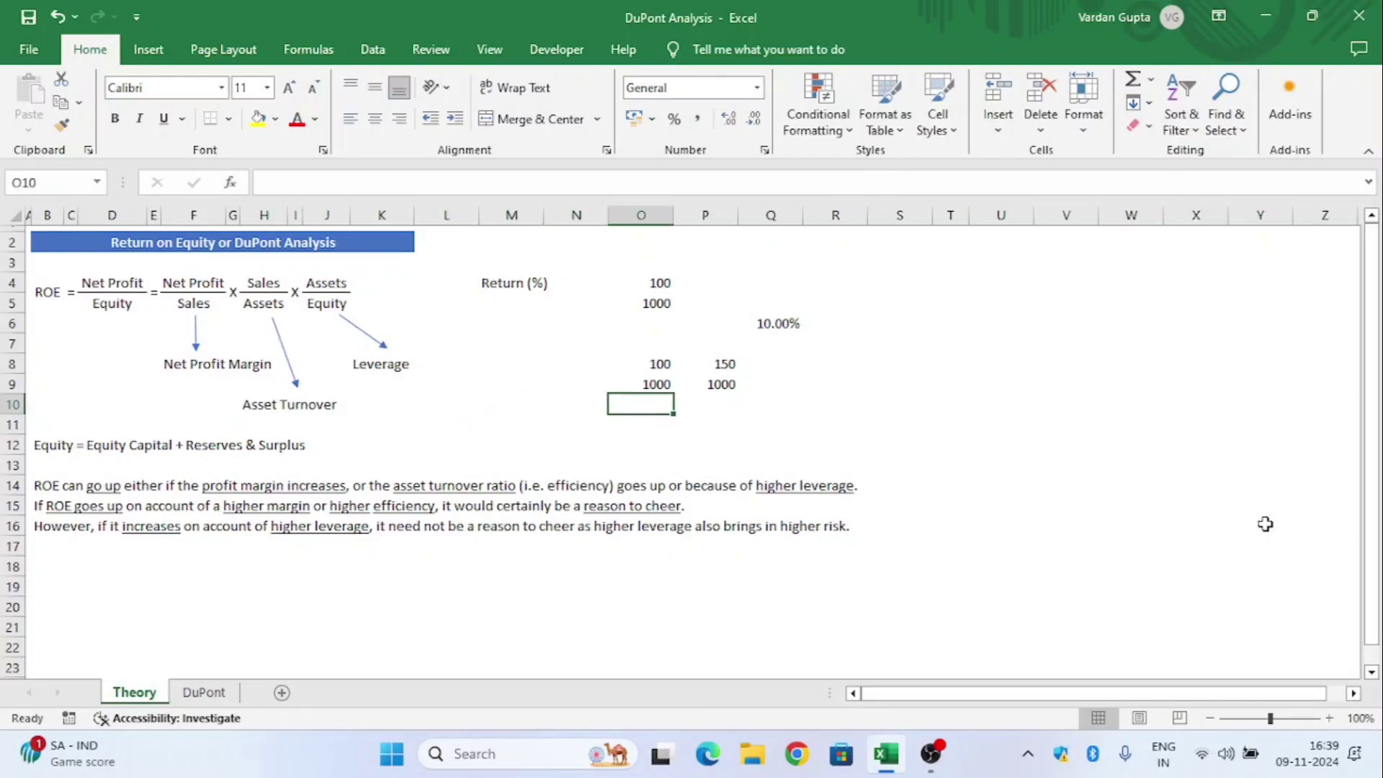
key("Up")
key("Up")
key("shift+Down")
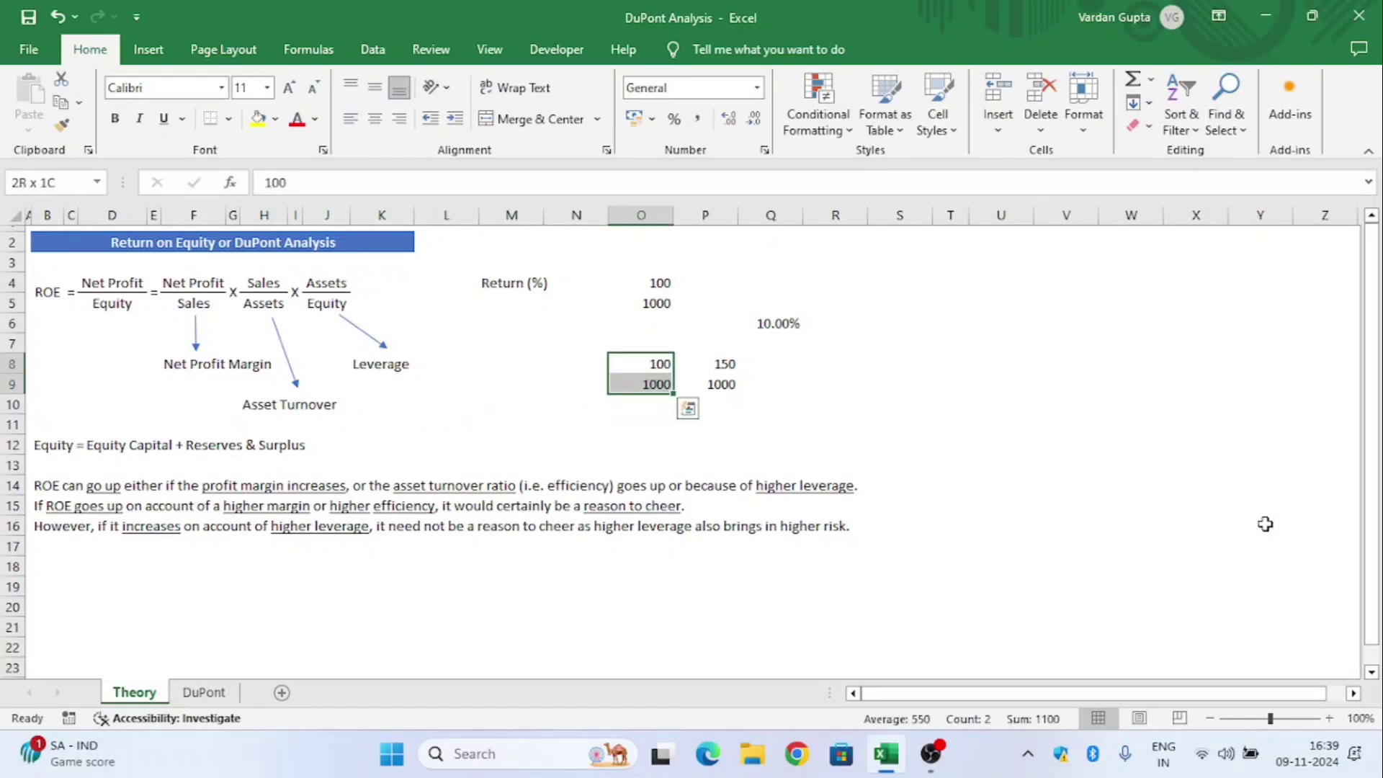
key("Right")
key("Right")
key("Left")
key("Left")
Calculate the ratio of the first sample pair in cell O11 with =O8/O9.
key("Down")
key("Down")
key("Down")
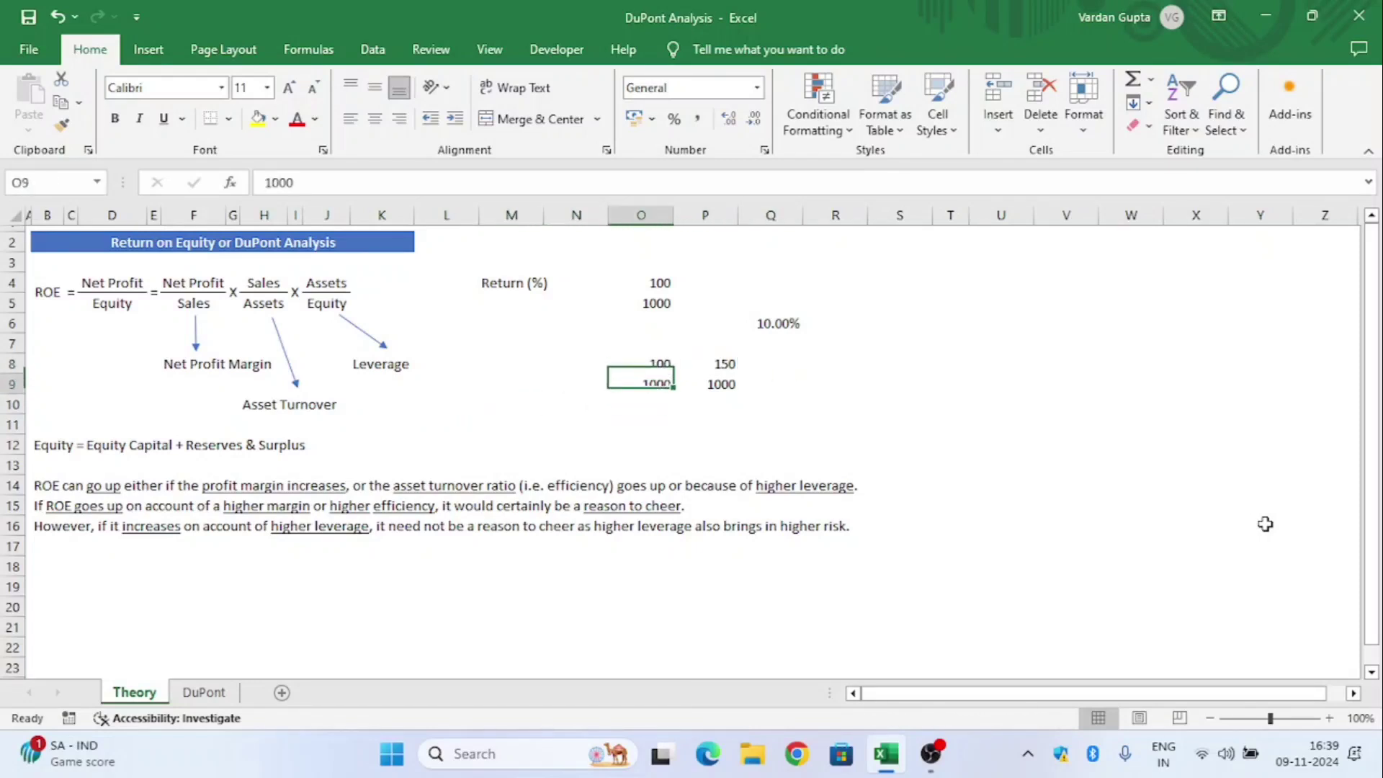
type("=")
key("Up")
key("Up")
key("Up")
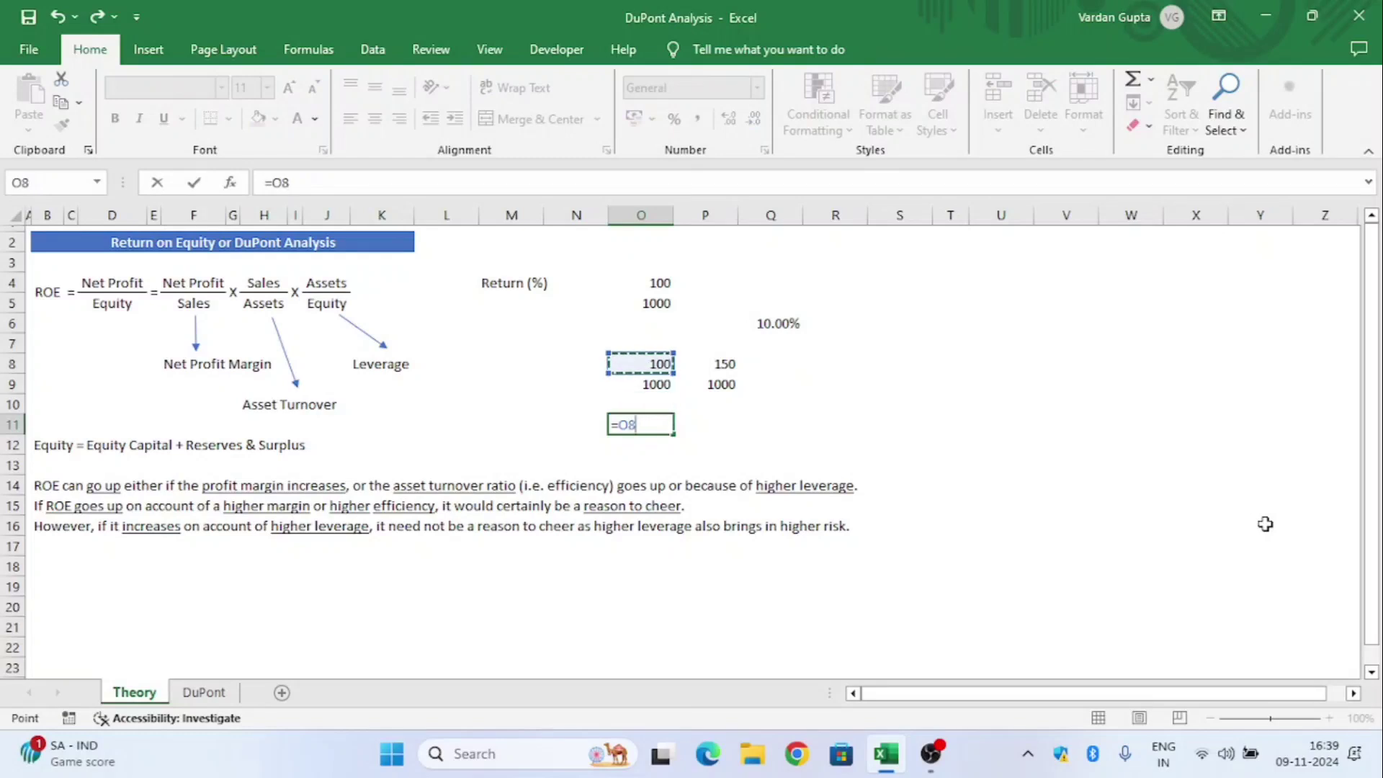
type("/")
key("Up")
key("Up")
key("Return")
Calculate the ratio of the second sample pair in cell P11 with =P8/P9.
key("Up")
key("Right")
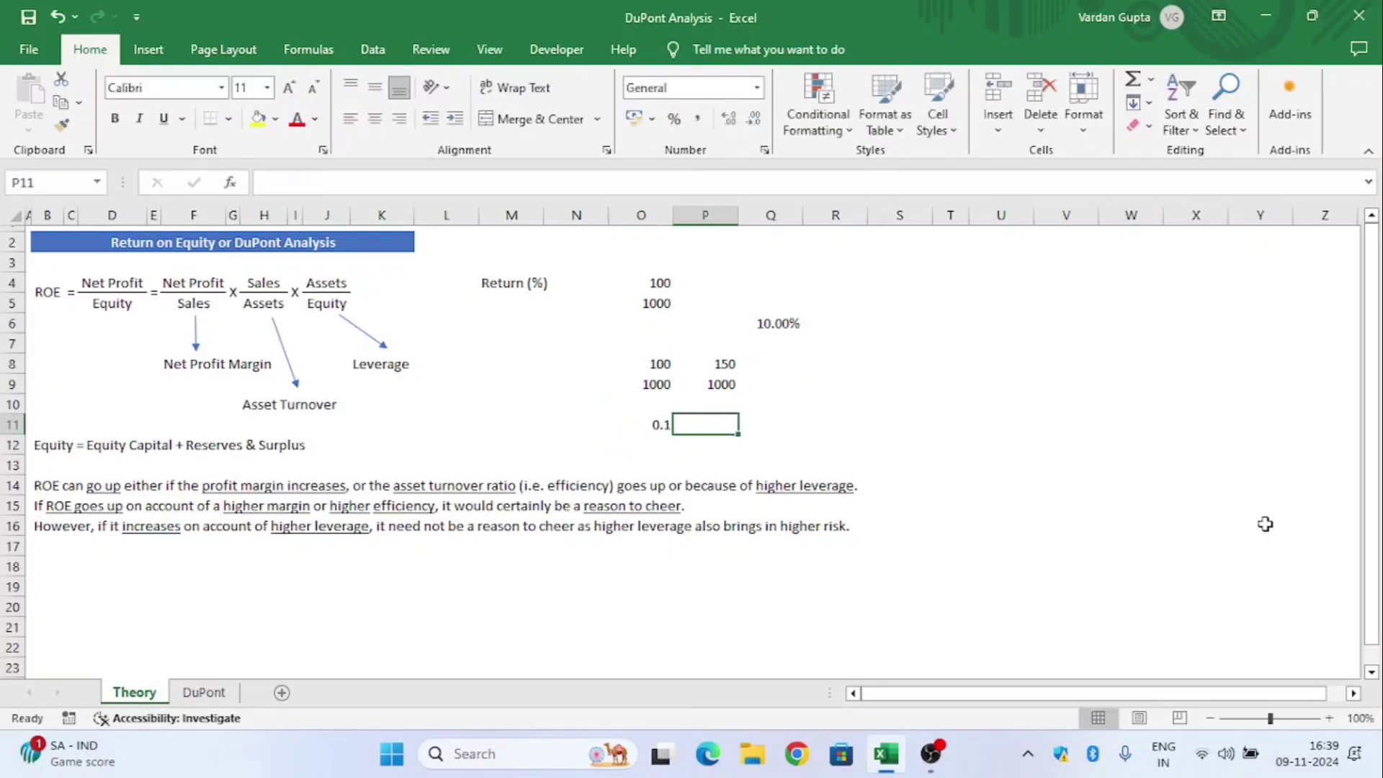
type("=")
key("Up")
key("Up")
key("Up")
type("/")
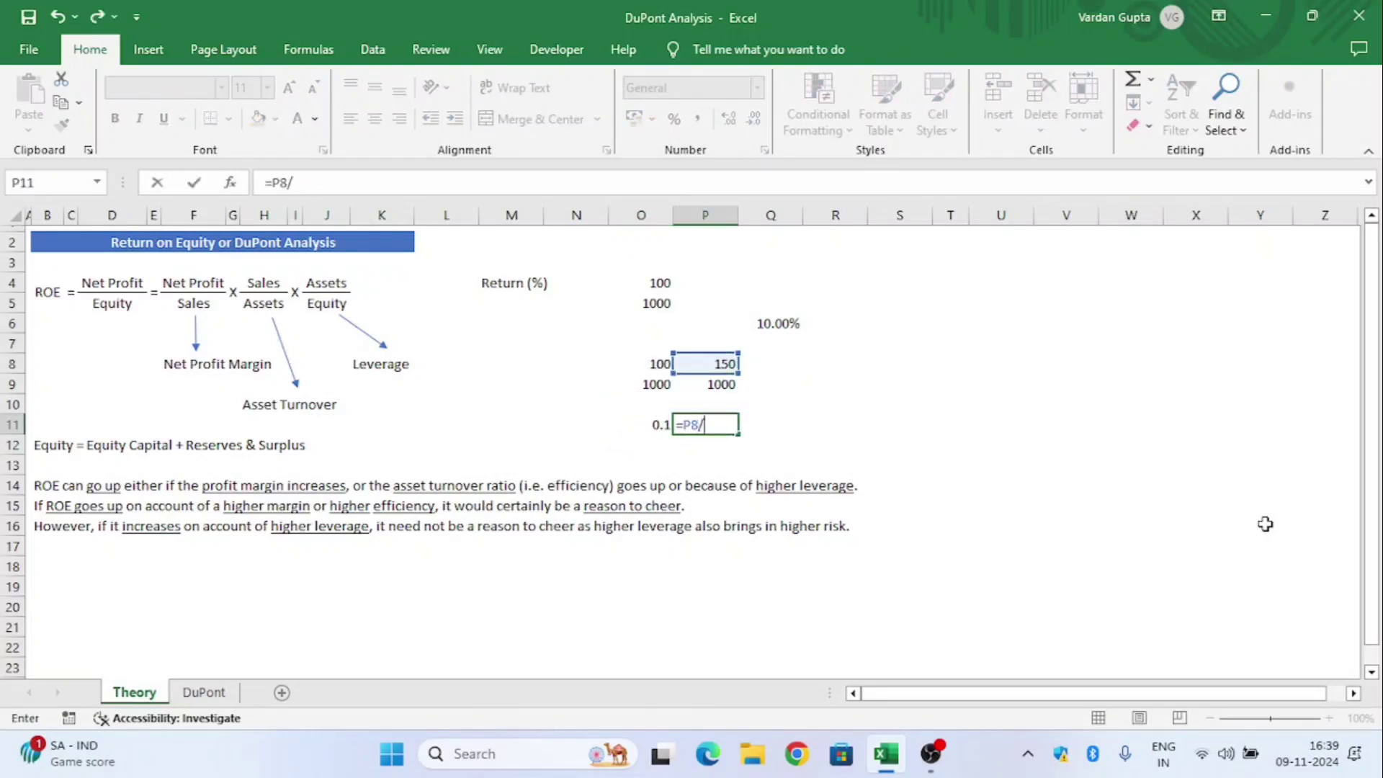
key("Up")
key("Up")
key("Return")
Copy only the percentage formatting of cell Q6 onto the two ratios in O11:P11.
key("Up")
key("Up")
key("Up")
key("Up")
key("Up")
key("Up")
key("Up")
key("Right")
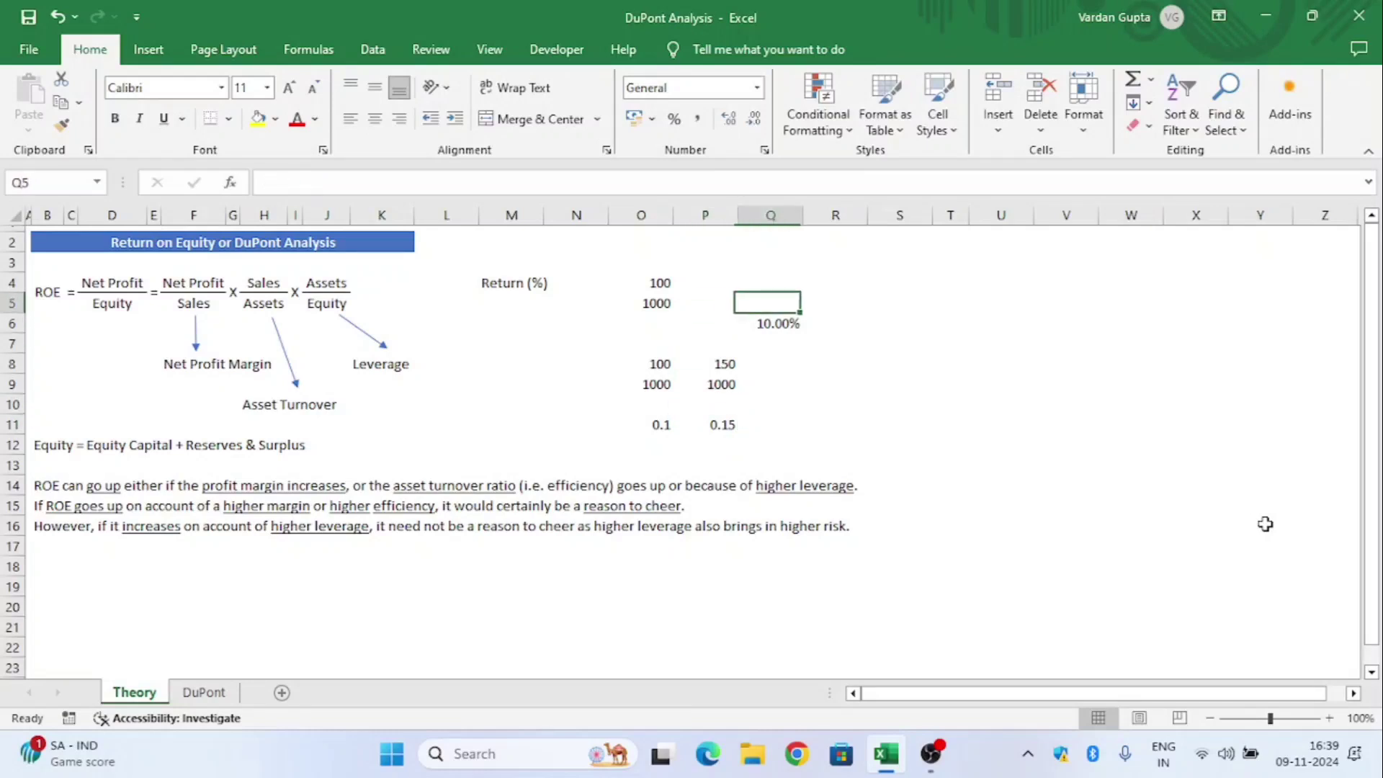
key("Down")
key("ctrl+c")
key("Down")
key("Down")
key("Down")
key("Down")
key("Down")
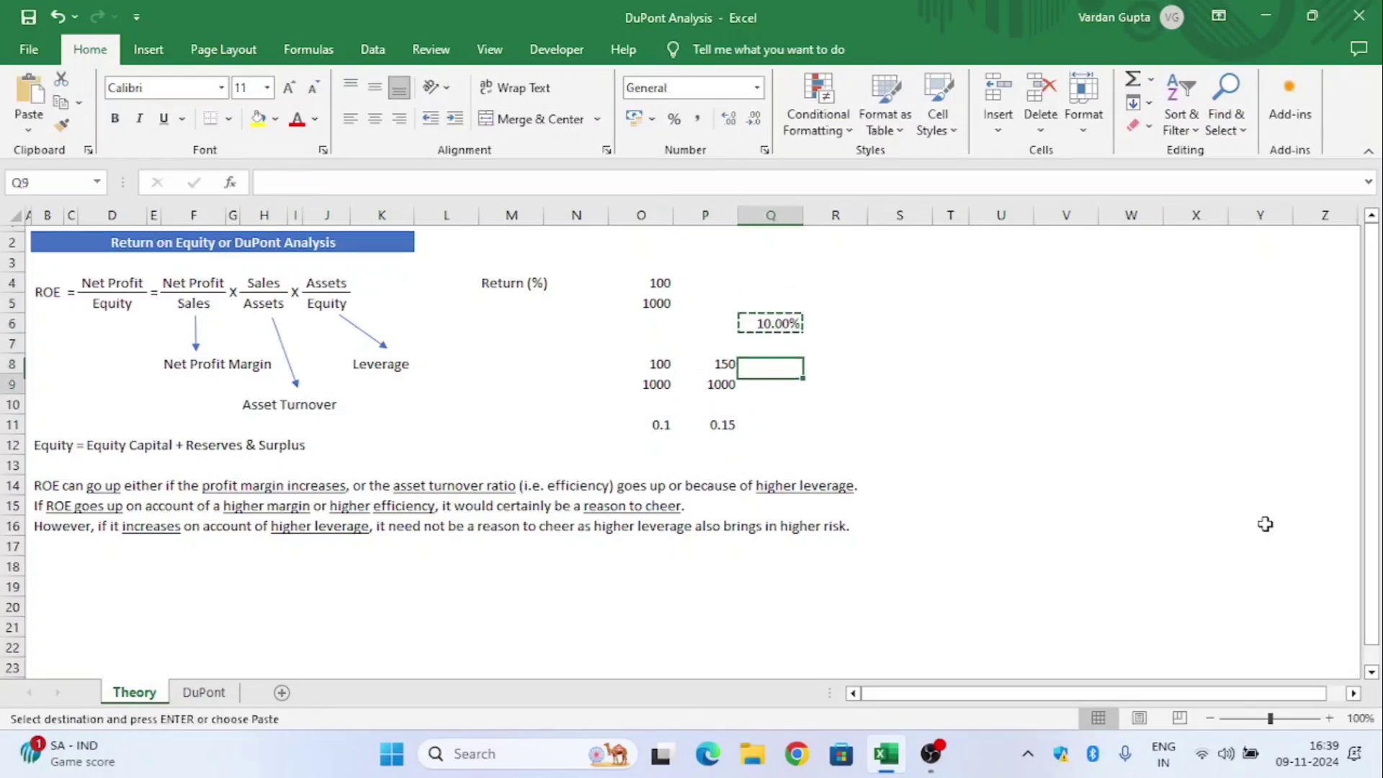
key("Left")
key("shift+Left")
key("ctrl+alt+v")
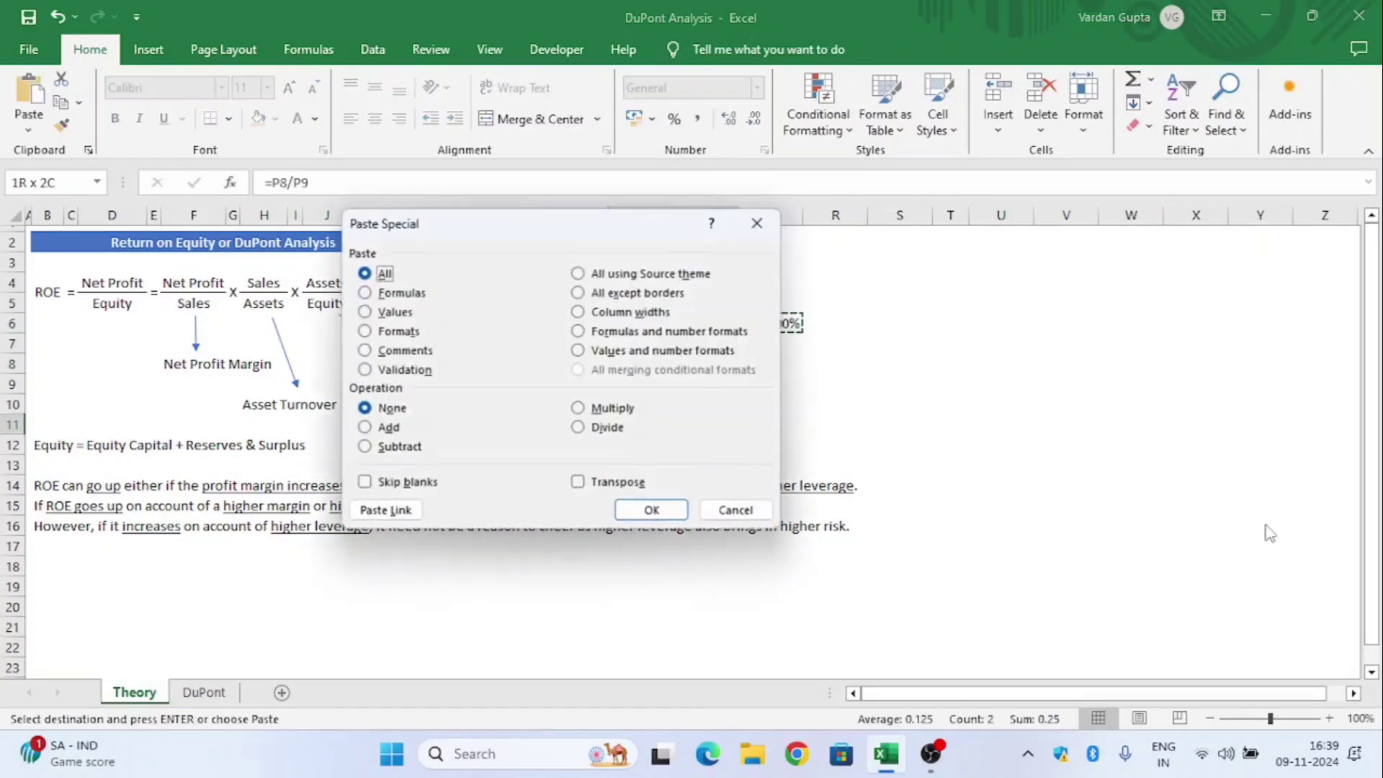
key("t")
key("Return")
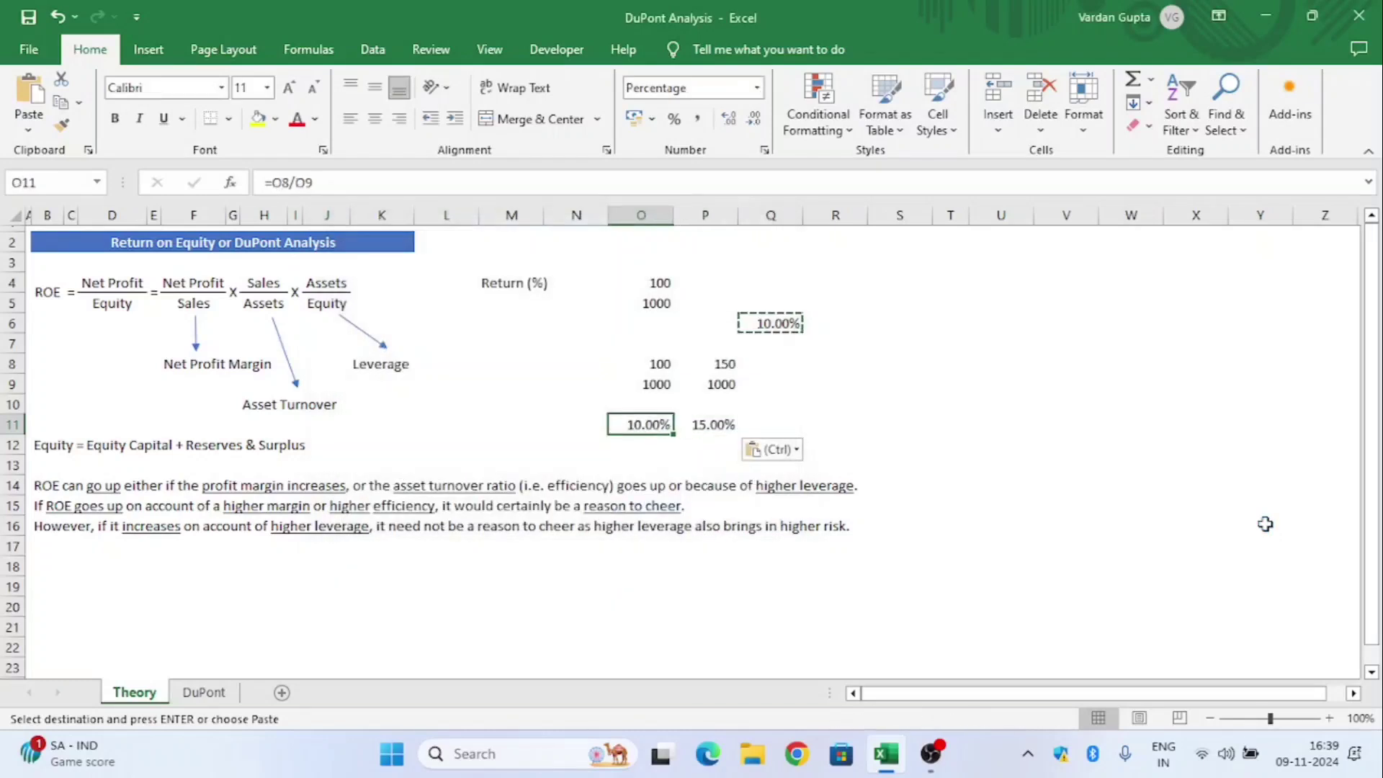
key("Escape")
Examine the Sales over Assets and Assets over Equity ratios in the expanded ROE formula.
key("Left")
key("Right")
key("F2")
key("Escape")
key("Left")
key("Left")
key("Left")
key("Left")
key("Left")
key("Left")
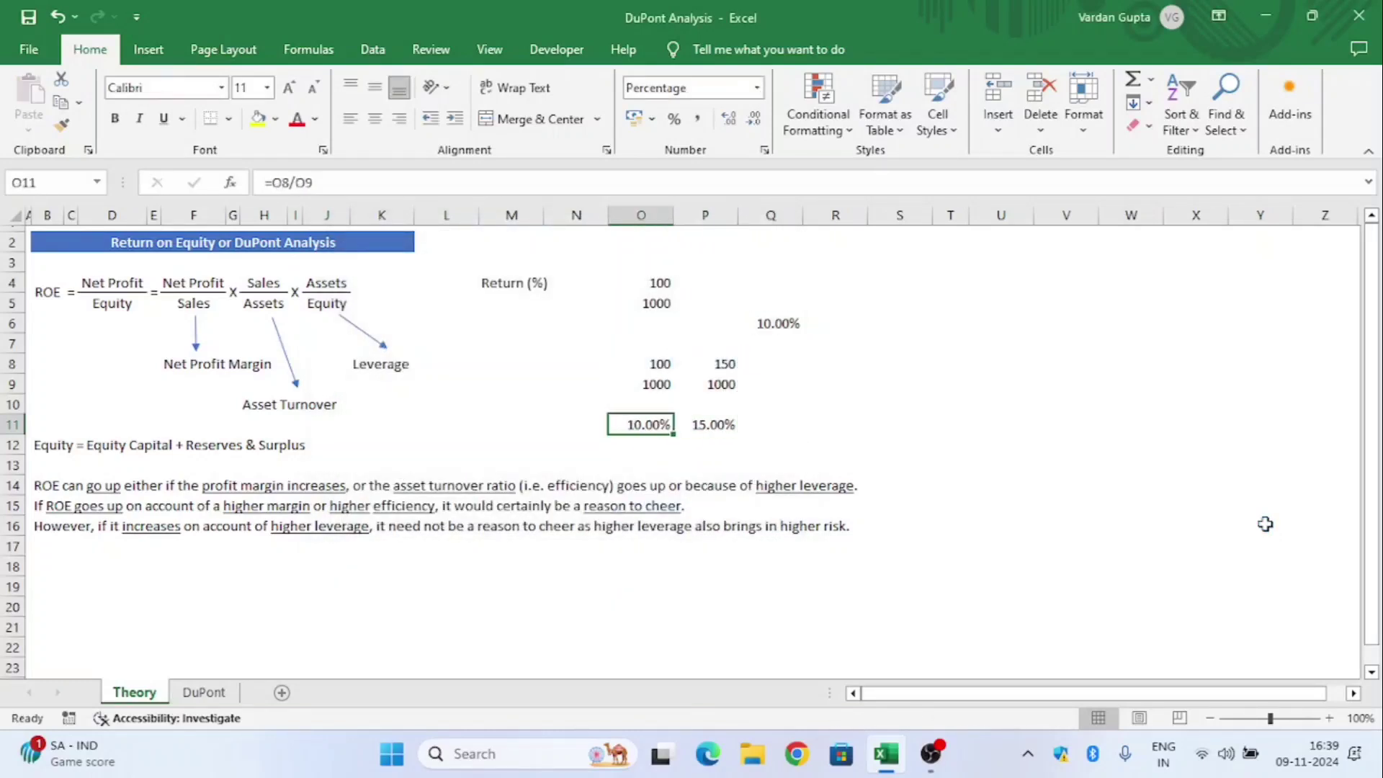
key("Up")
key("ctrl+Up")
key("Left")
key("Left")
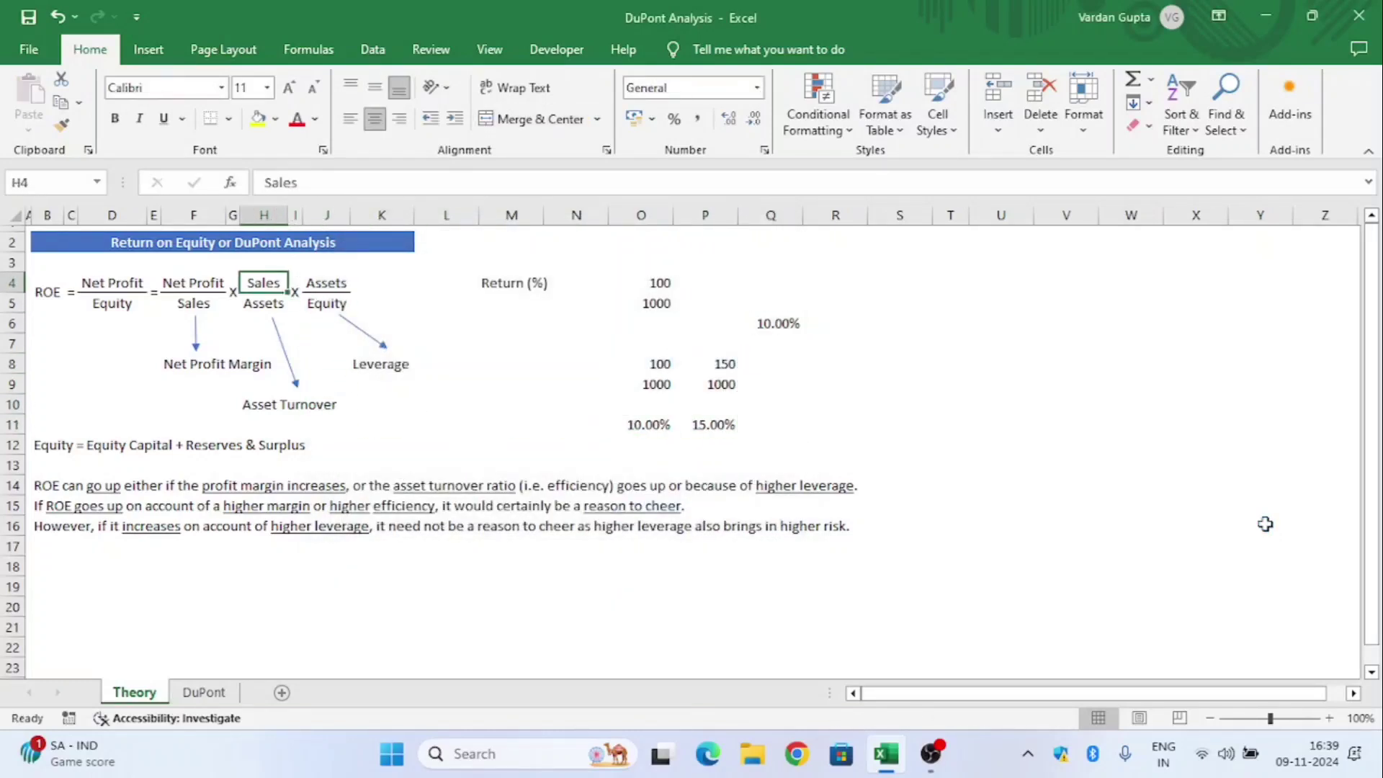
key("Left")
key("Right")
key("Right")
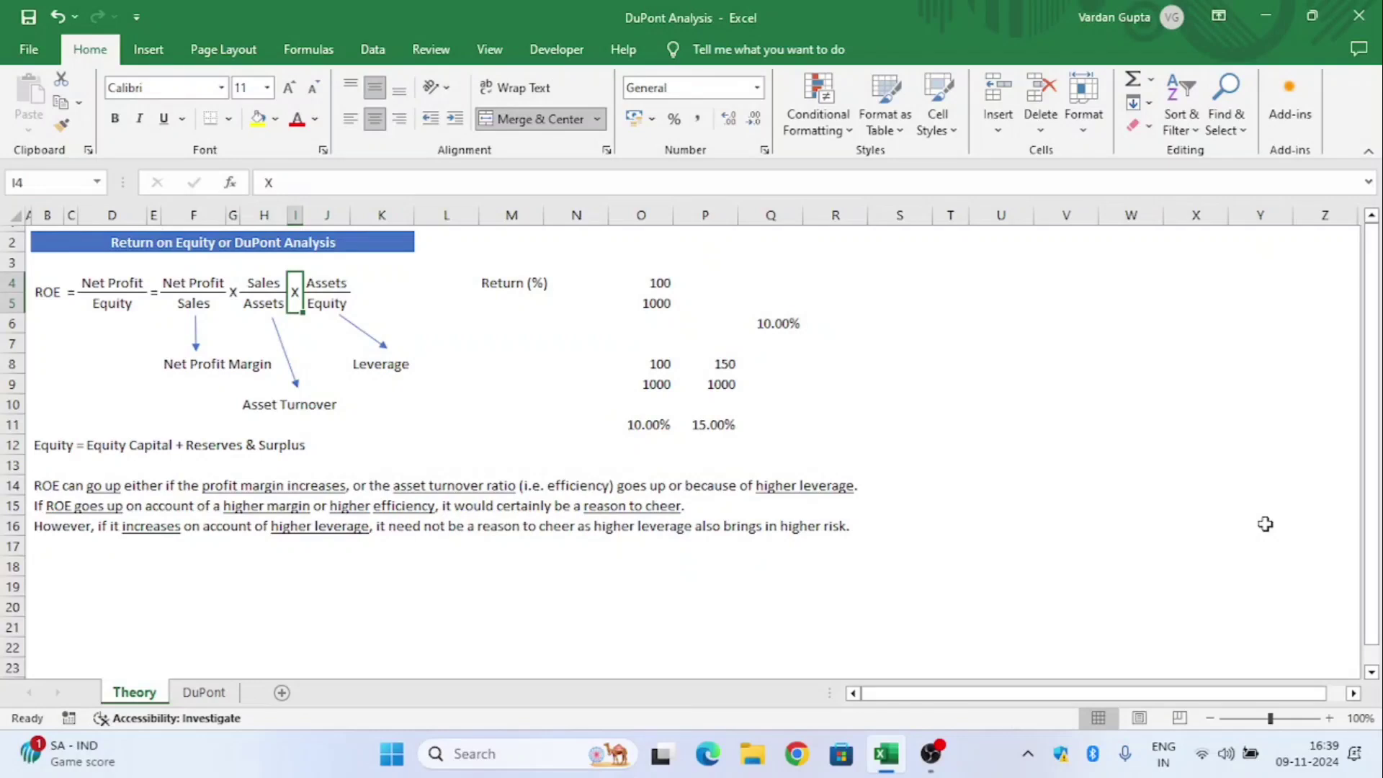
key("Right")
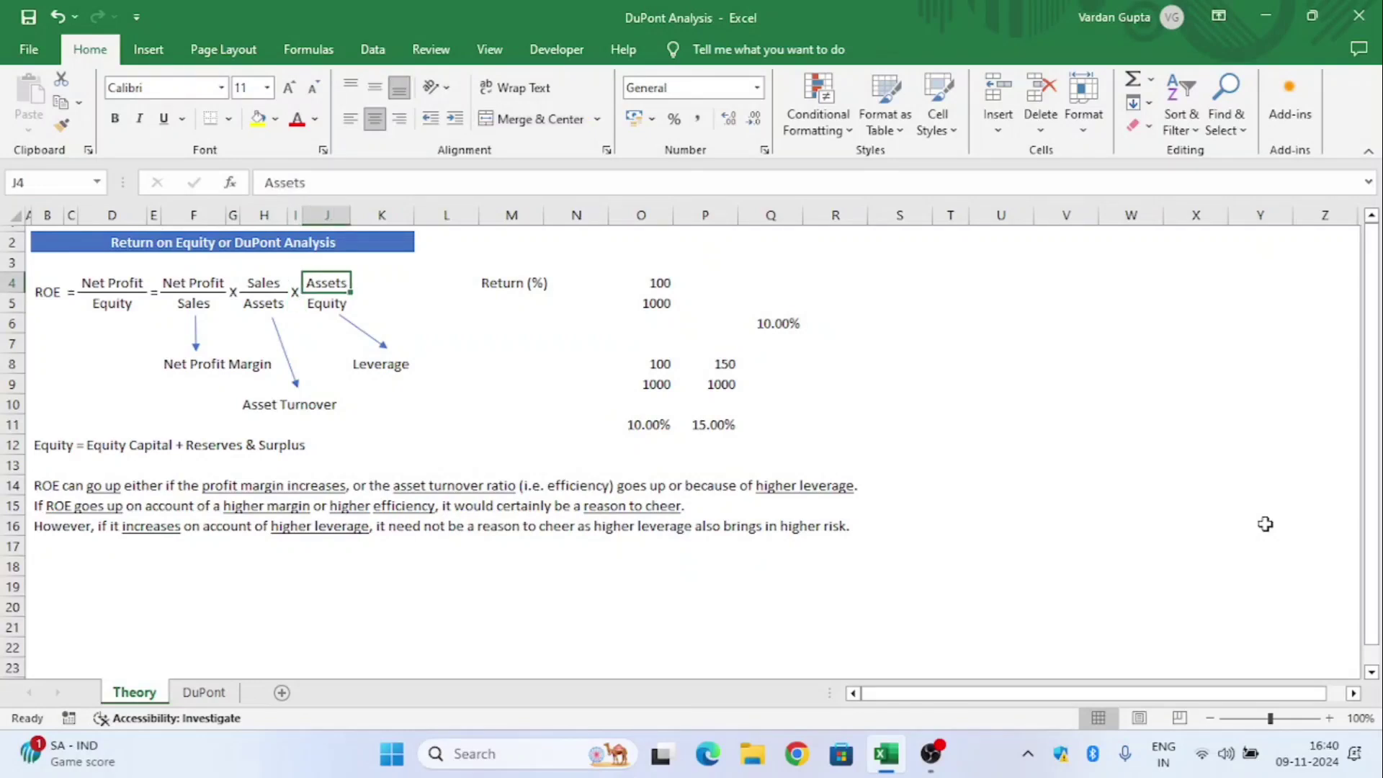
key("Down")
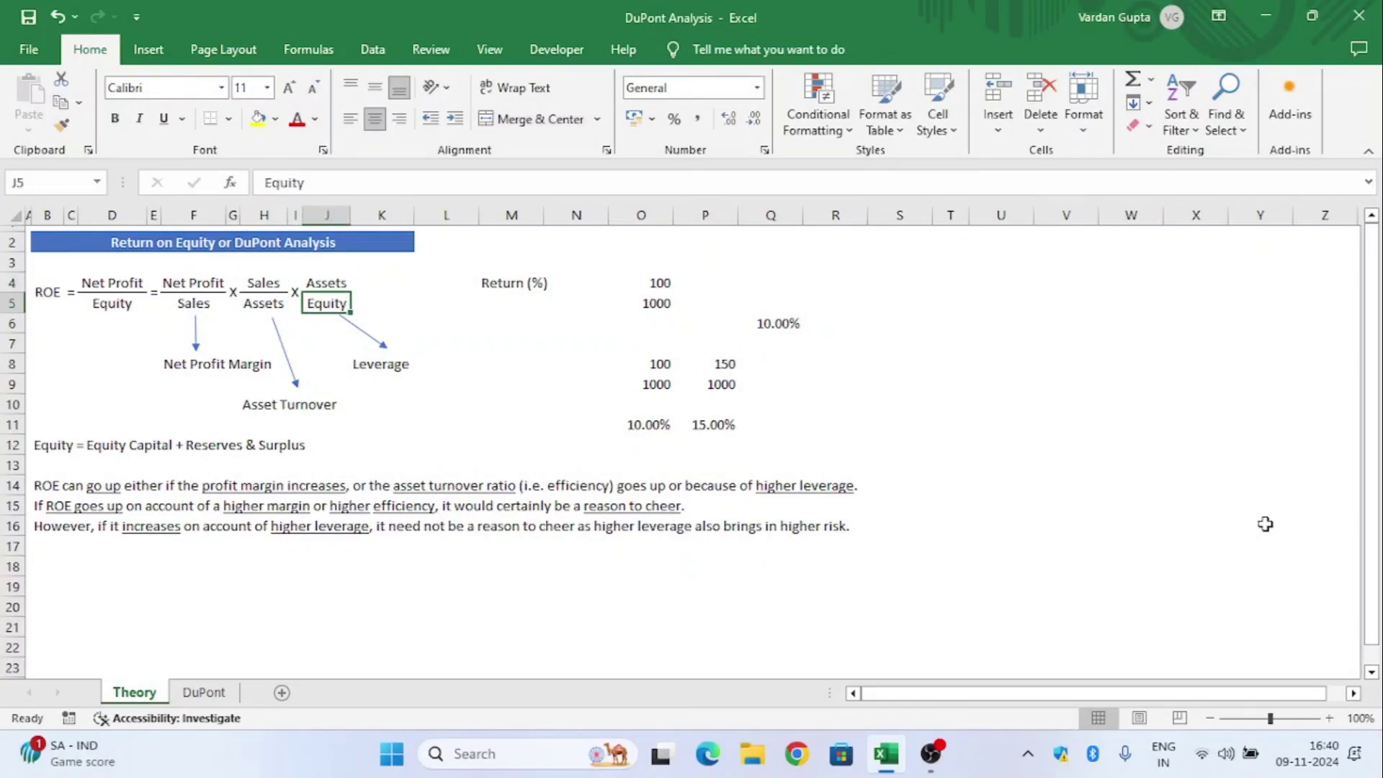
key("Up")
key("Down")
key("Up")
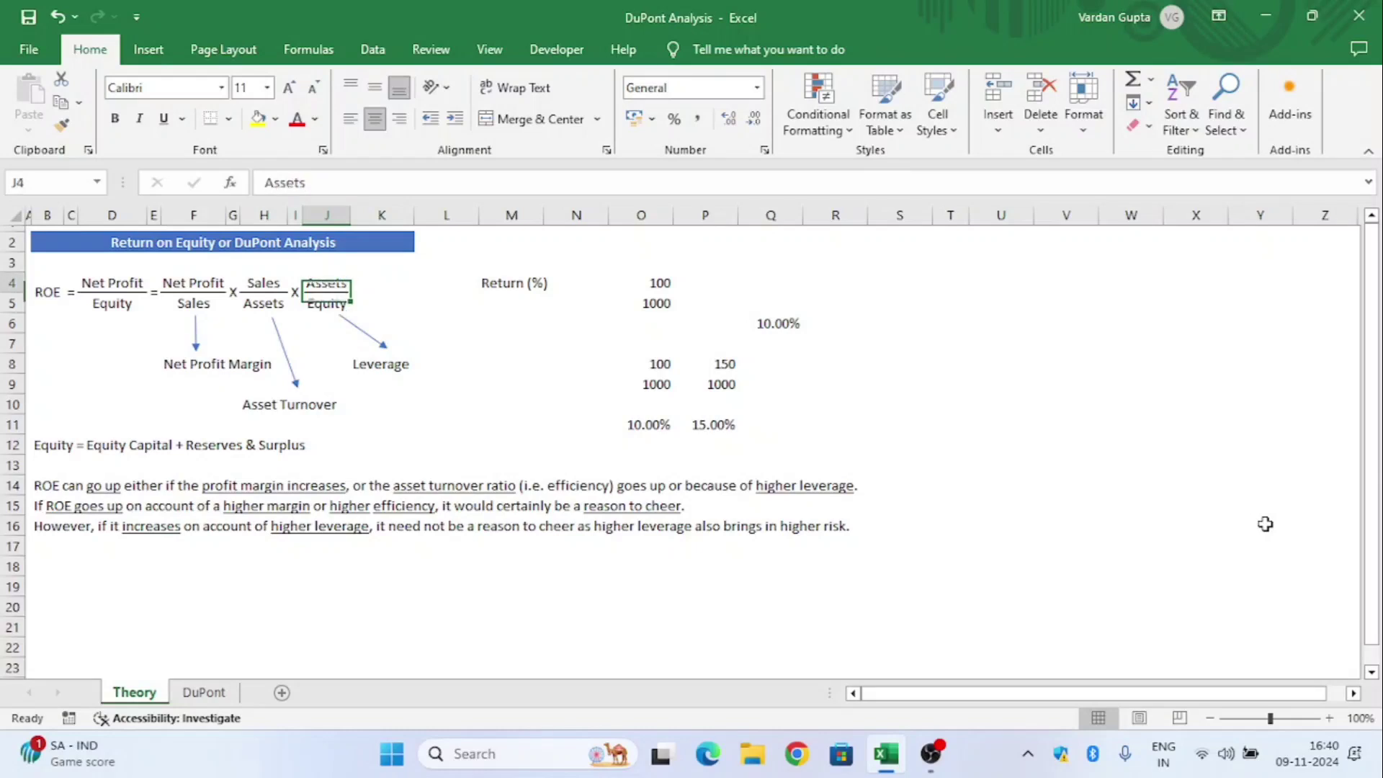
key("Down")
key("Right")
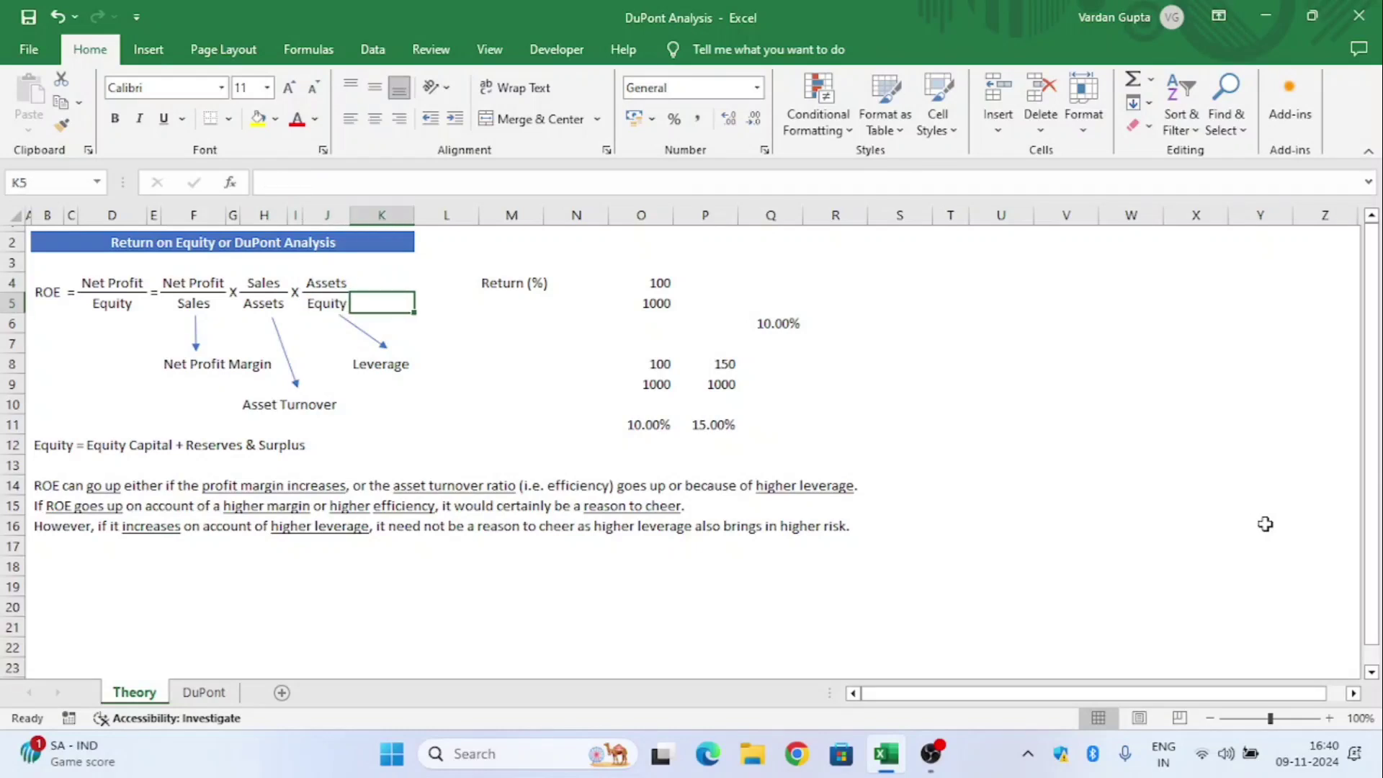
Enter the note "Assets = Equity + Liab." in cell R8, beside the sample figures.
key("Right")
key("Right")
key("Right")
key("Right")
key("Right")
key("Down")
key("Down")
key("Right")
key("Right")
key("Down")
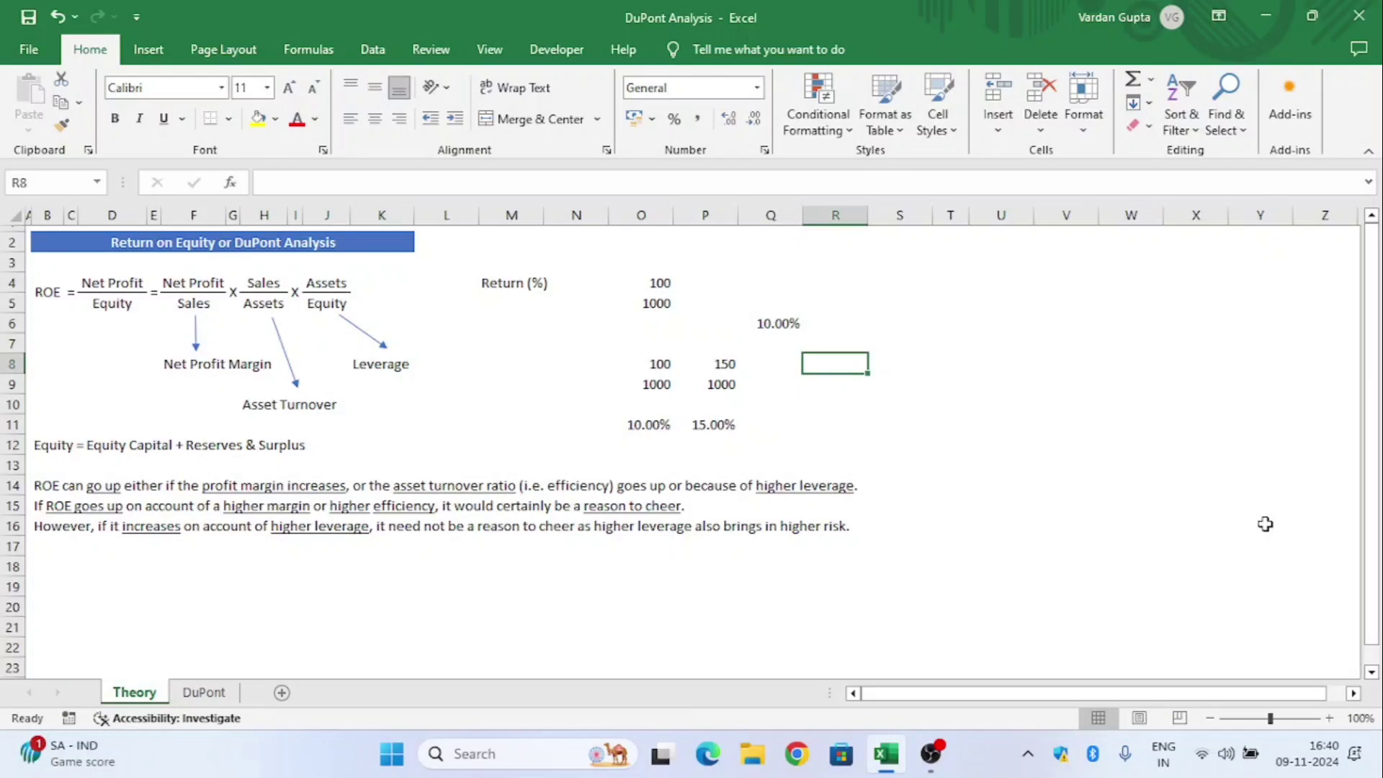
type("Assets")
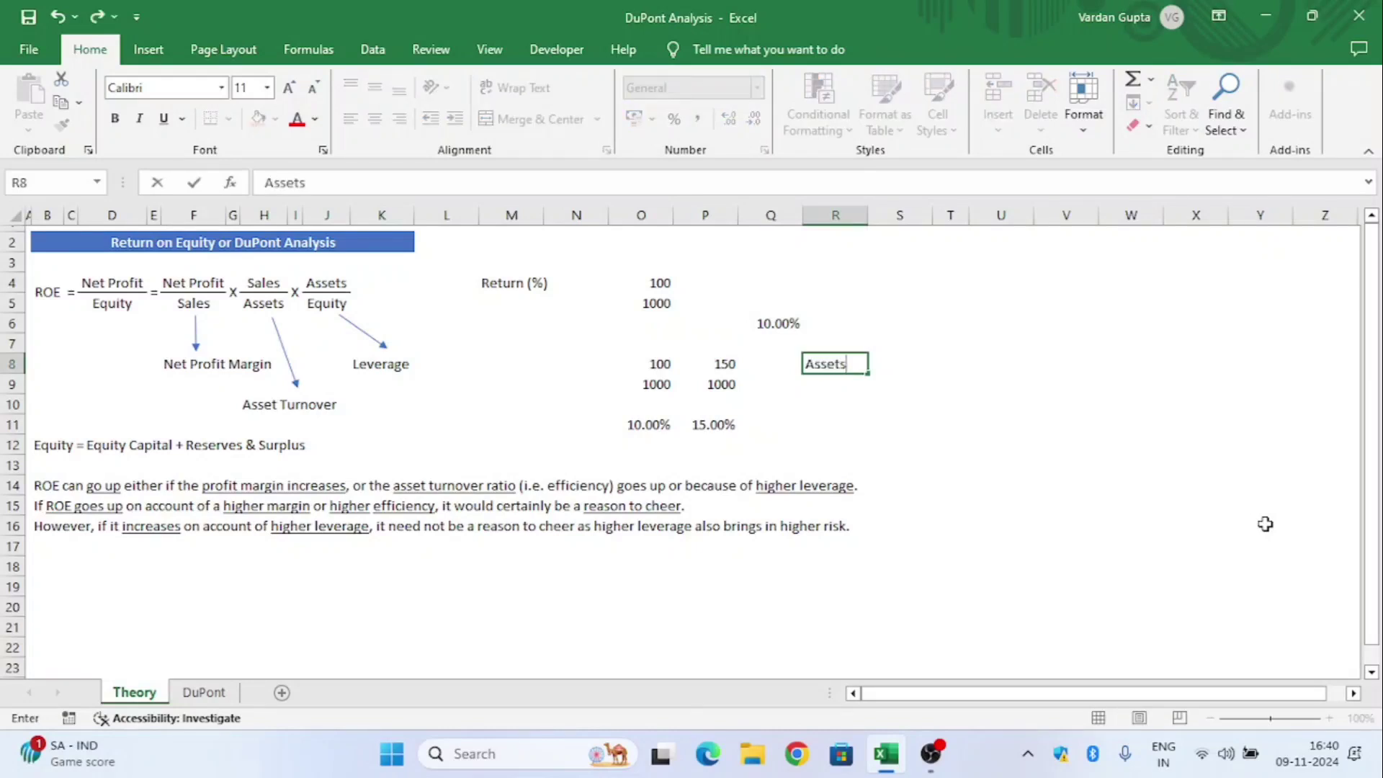
type(" = Equity + Liab.")
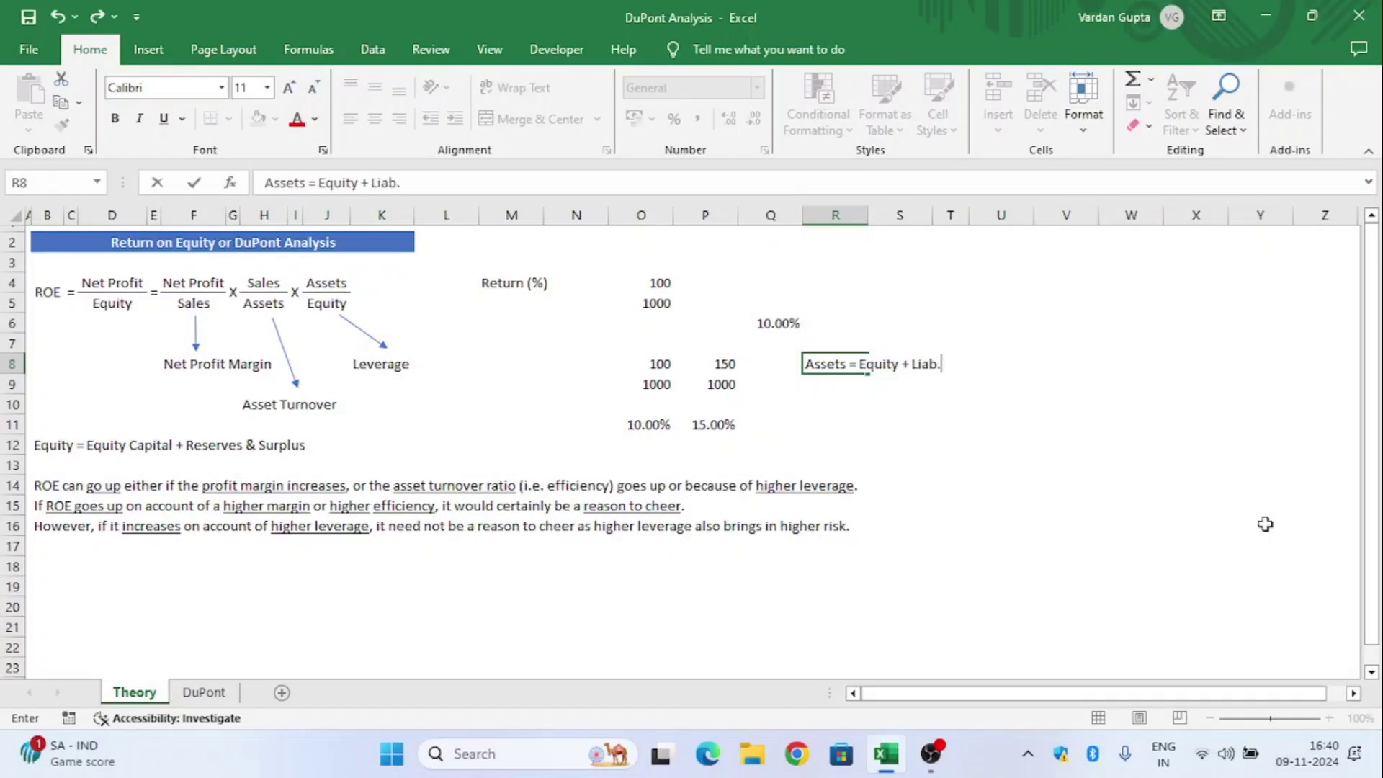
key("Return")
key("Return")
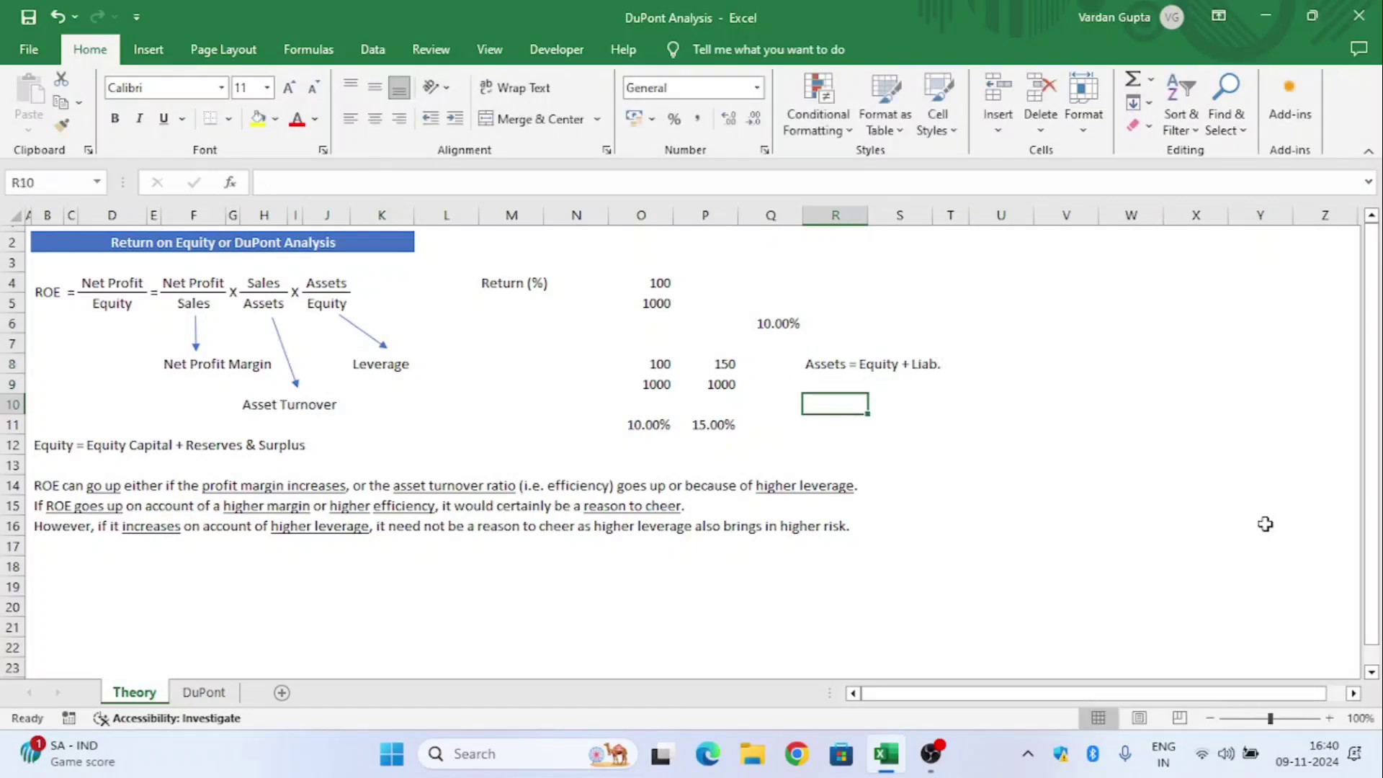
Enter sample leverage figures below the note, 100 in cell R10 and 50 in cell R11.
type("100")
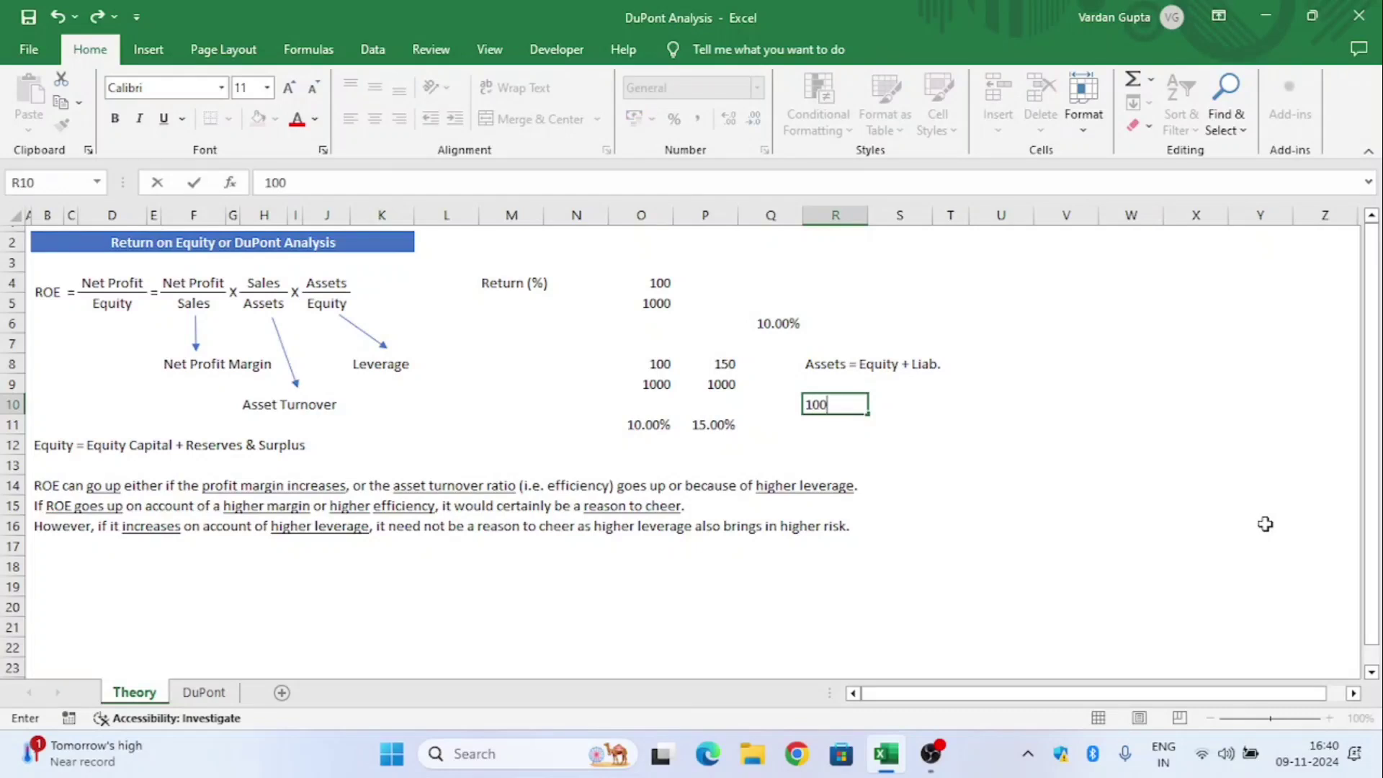
key("Return")
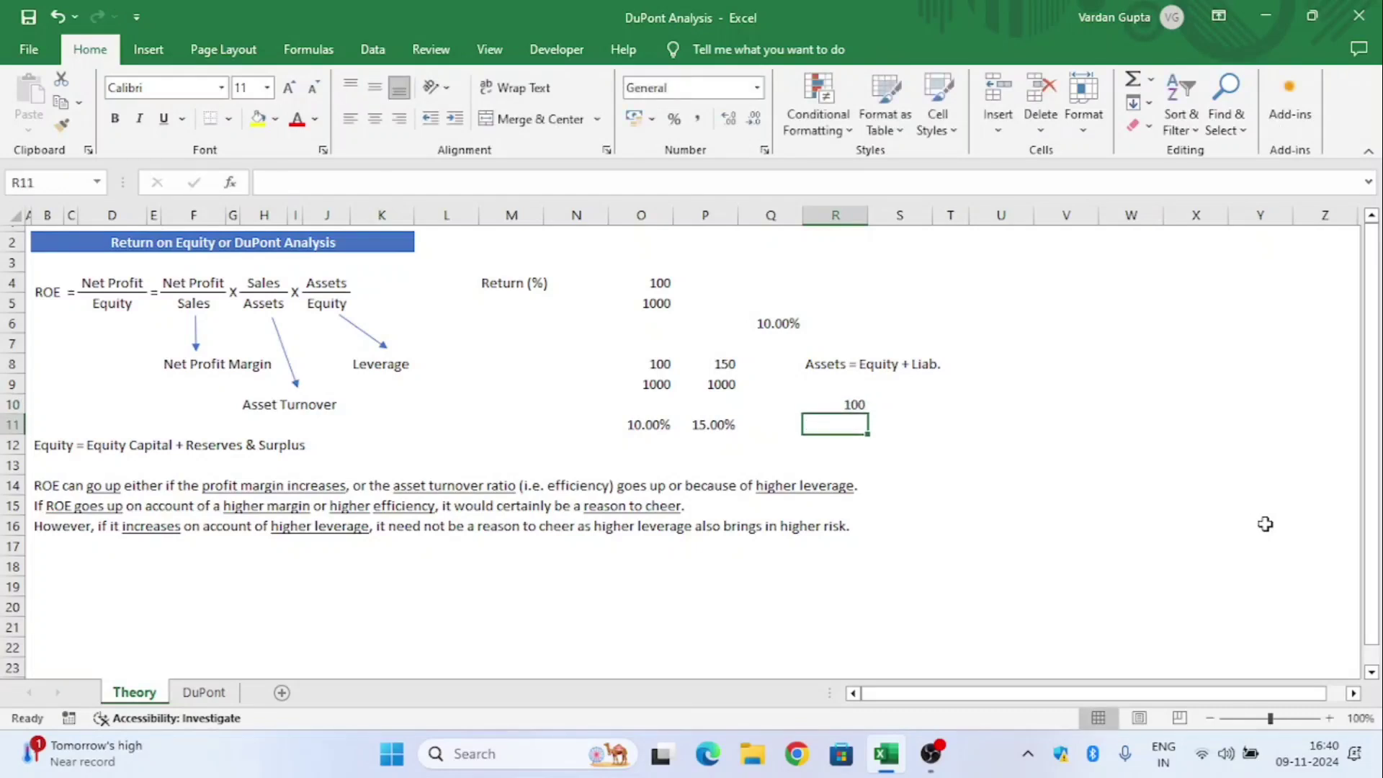
type("50")
key("Return")
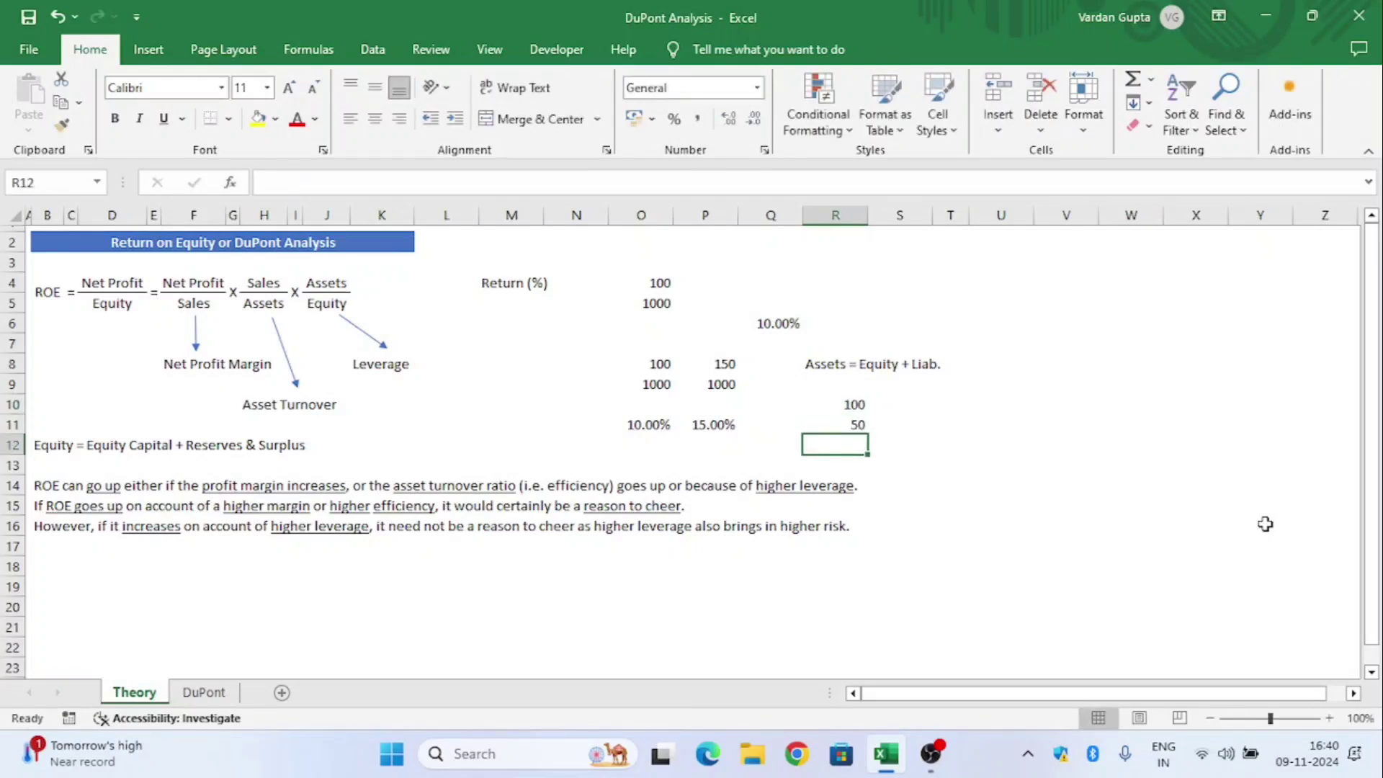
Calculate the sample leverage in cell R12 with =R10/R11.
type("=")
key("Up")
key("Up")
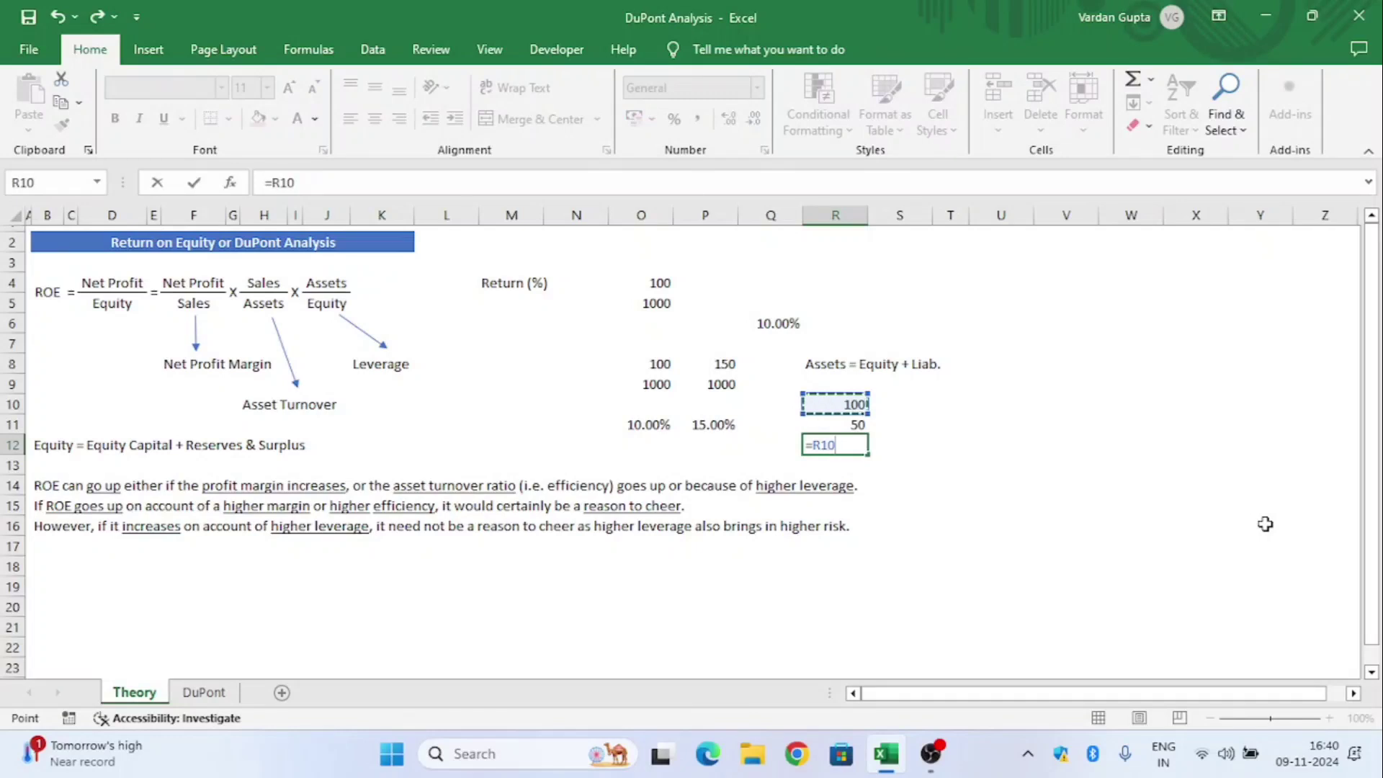
type("/")
key("Down")
key("Up")
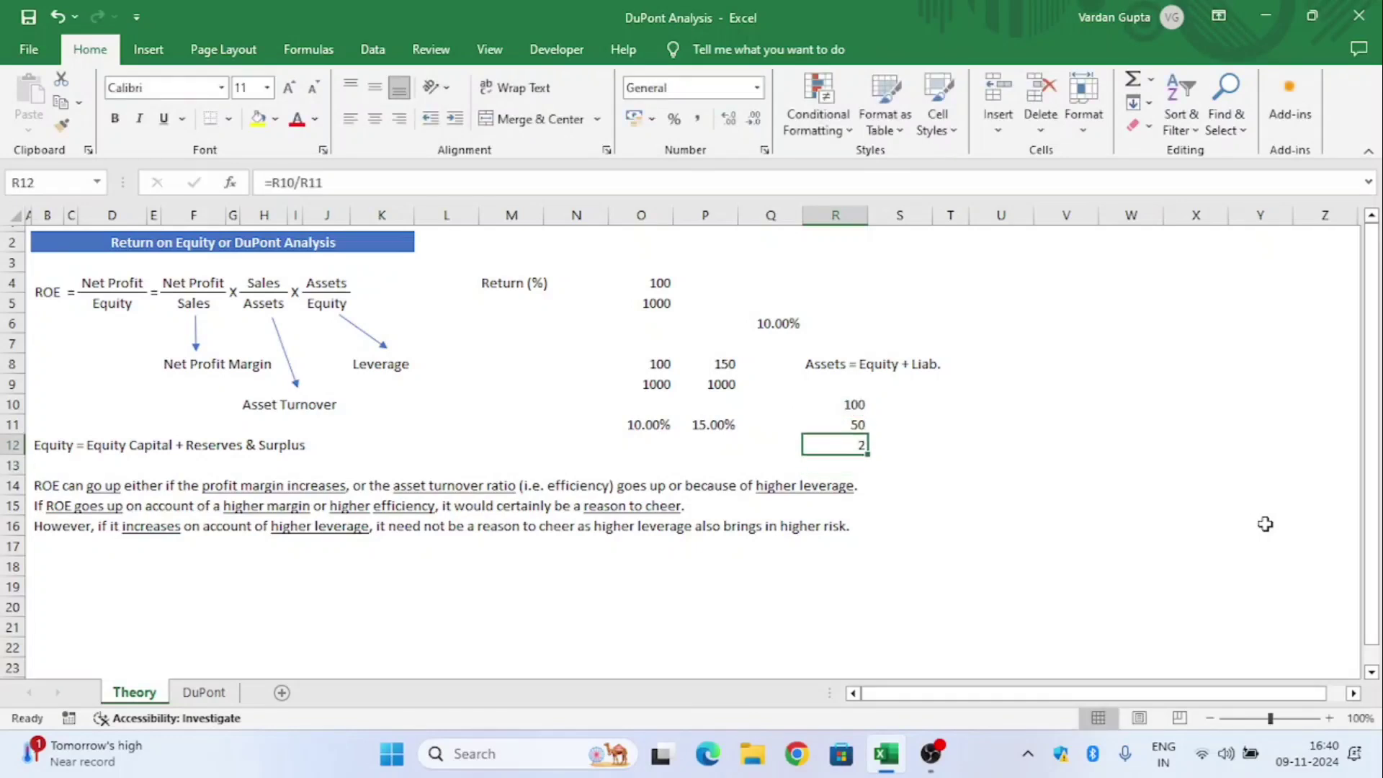
Enter a second pair of leverage figures, 150 in cell S10 and 50 in cell S11.
key("Up")
key("Up")
key("Right")
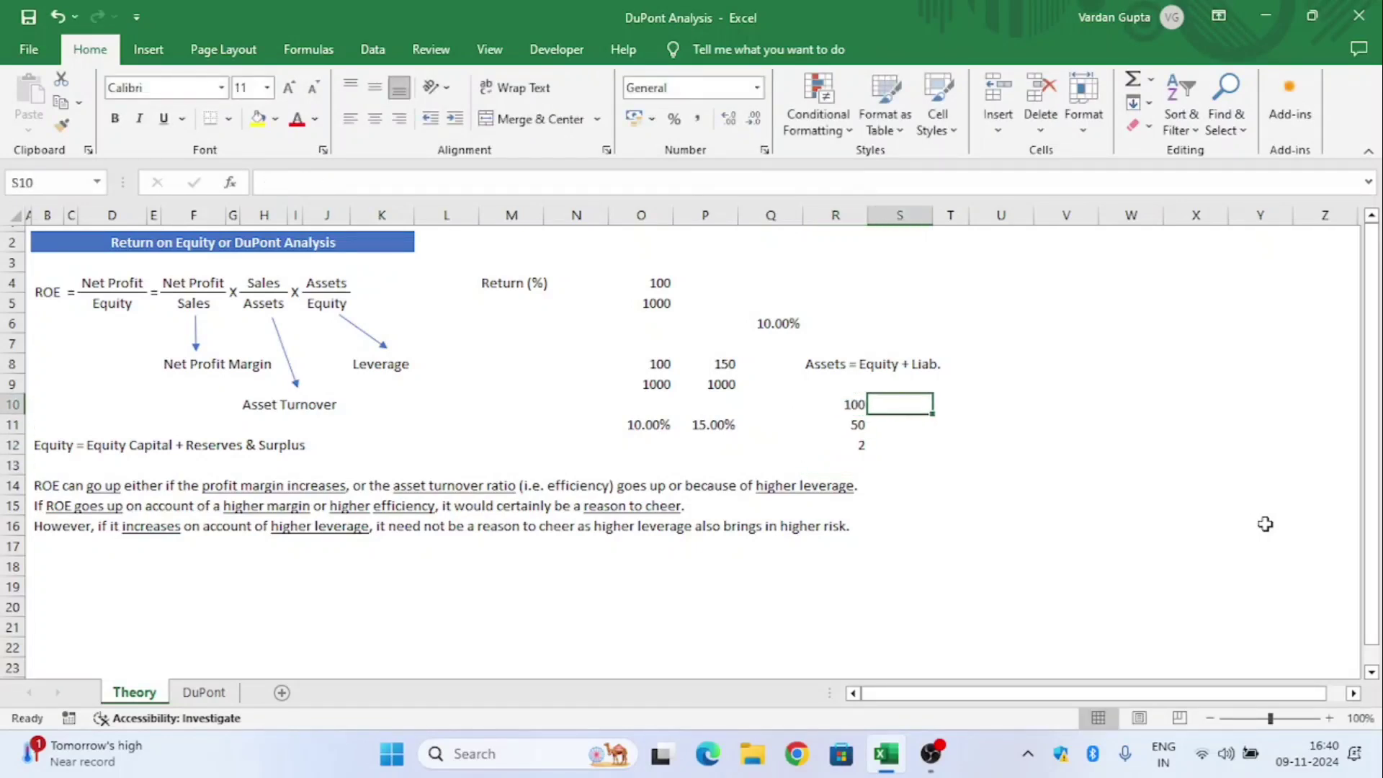
type("150")
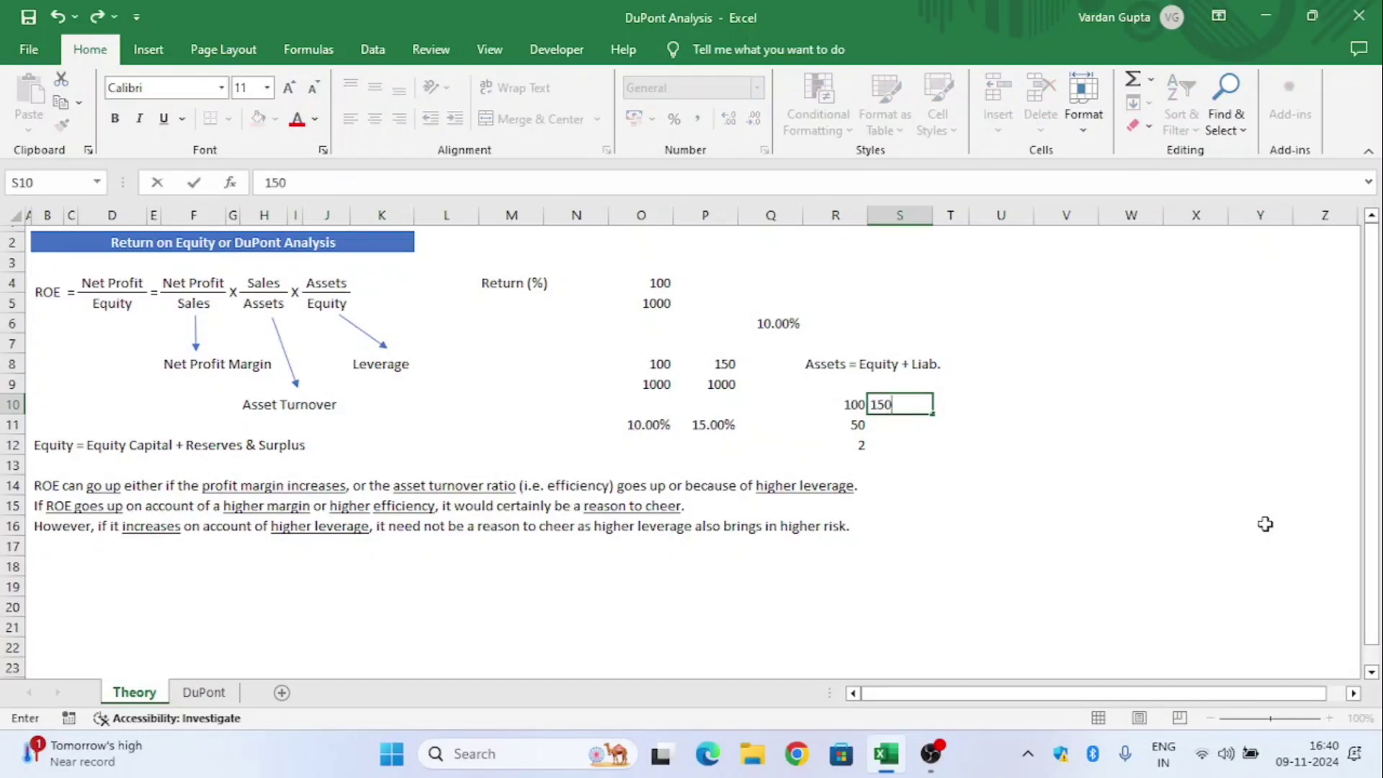
key("Return")
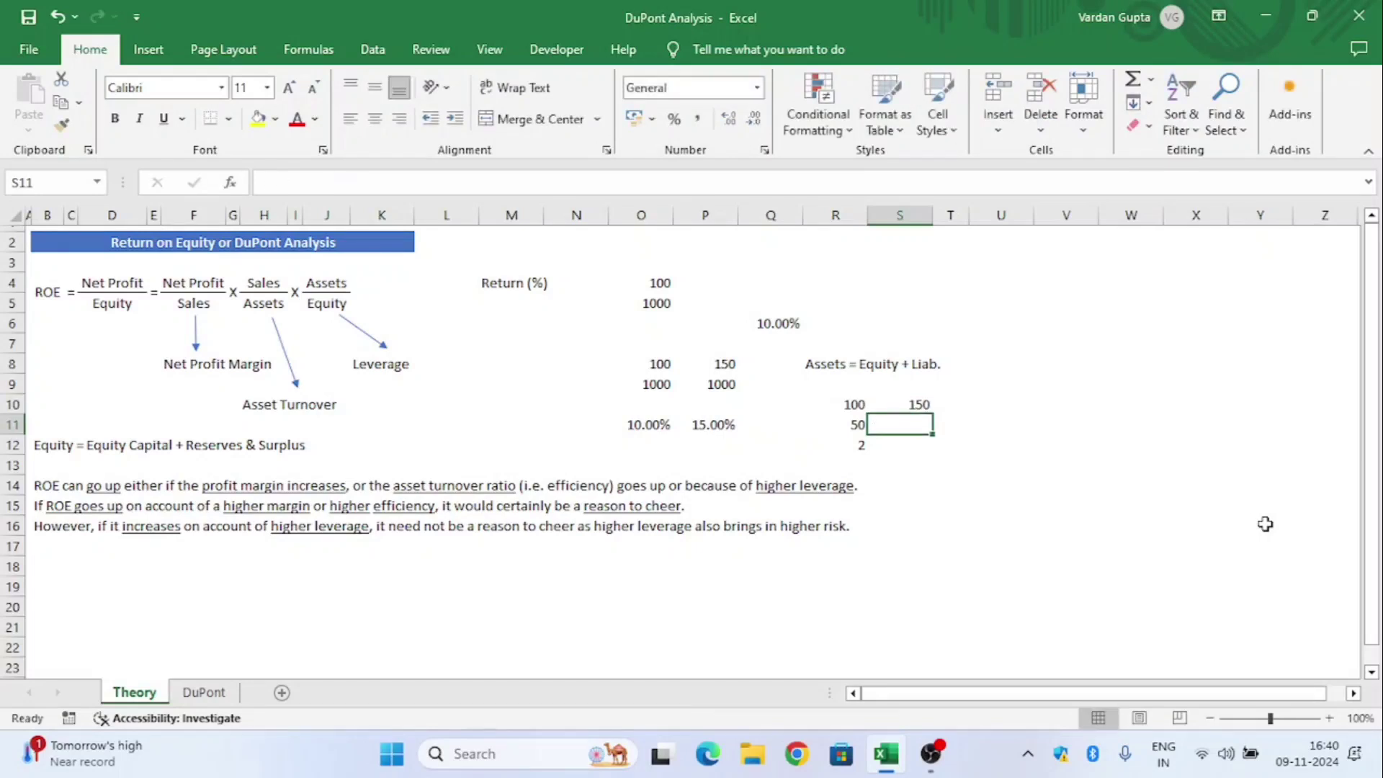
type("50")
key("Return")
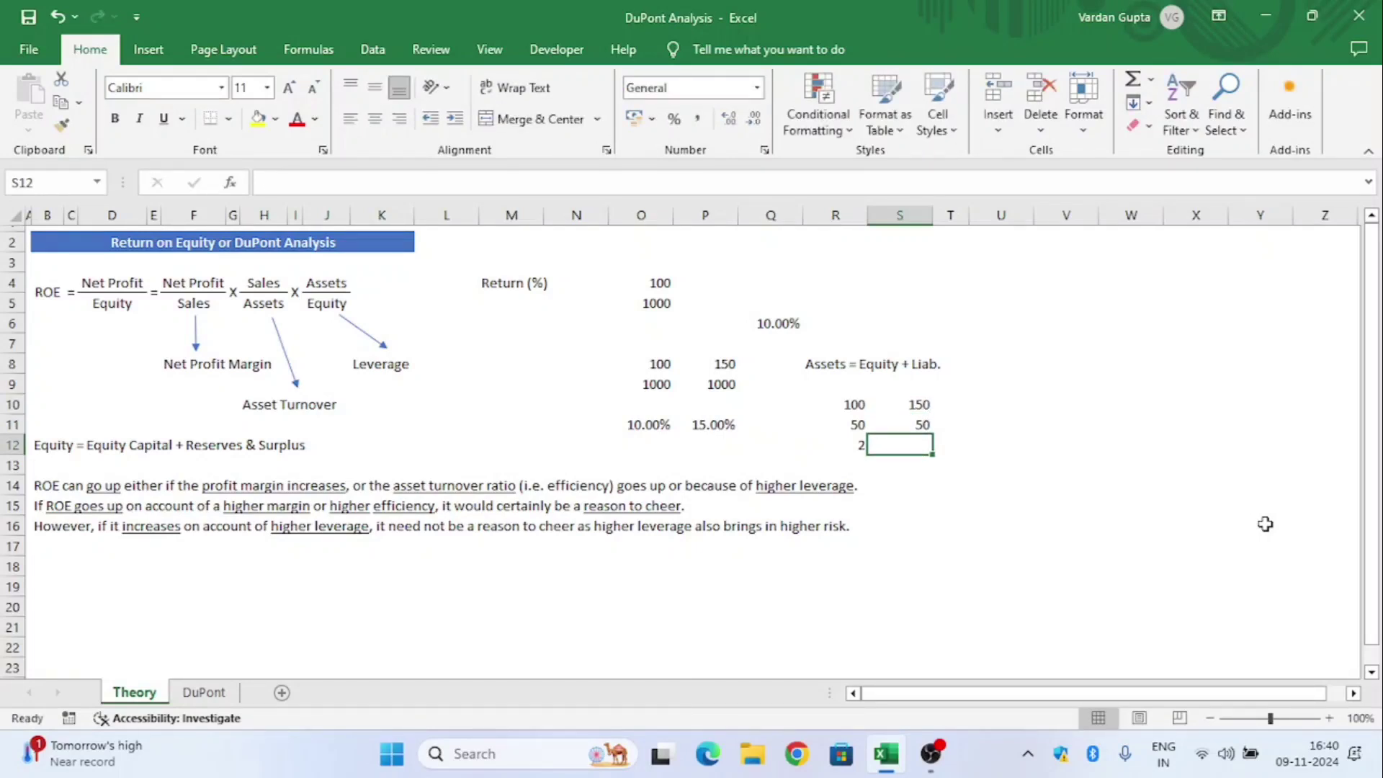
Calculate the second sample leverage in cell S12 with =S10/S11.
type("=")
key("Up")
key("Up")
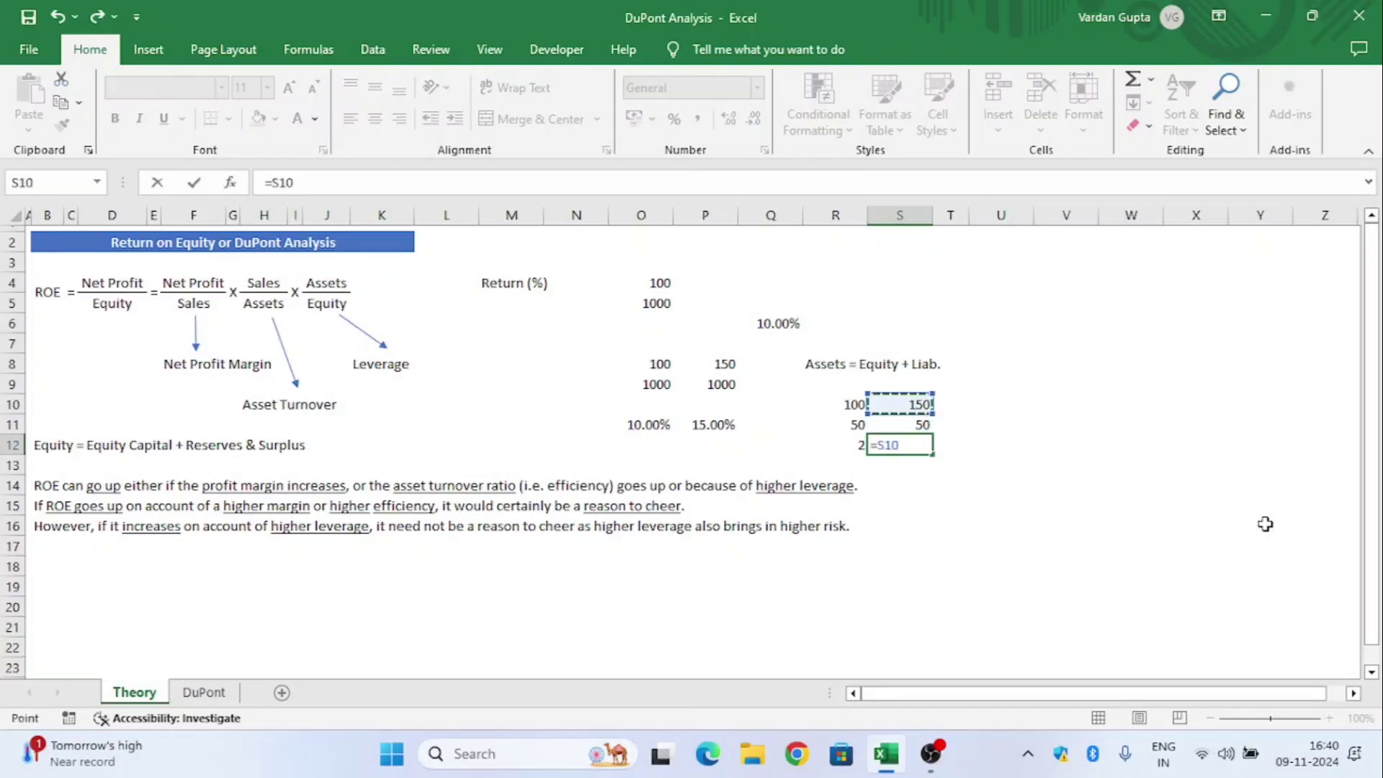
type("/")
key("Up")
key("ctrl+Return")
key("Left")
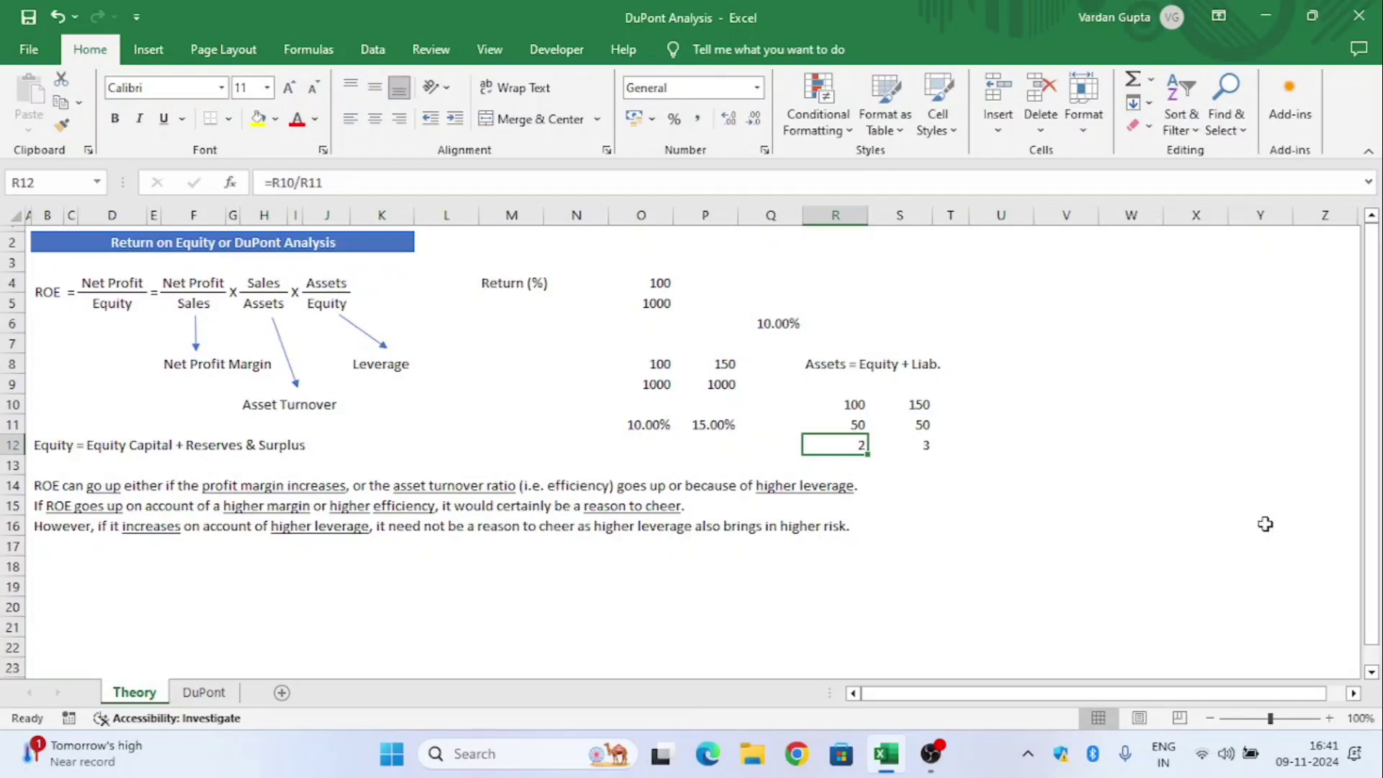
Examine the Net Profit Margin label and the Net Profit over Sales ratio it refers to in the ROE formula.
key("Left")
key("Left")
key("Left")
key("Left")
key("Left")
key("Left")
key("Left")
key("Left")
key("Left")
key("Up")
key("Up")
key("Up")
key("Up")
key("Up")
key("Left")
key("Left")
key("Left")
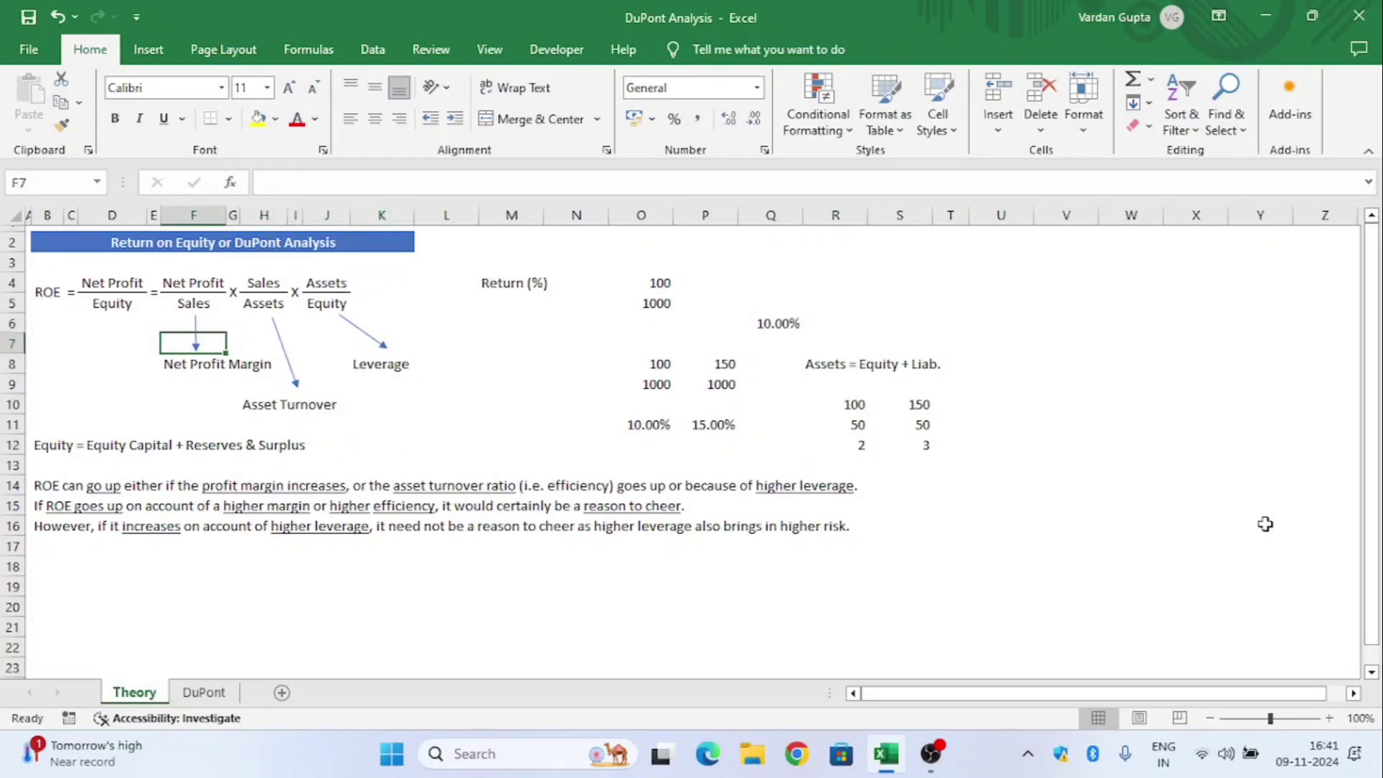
key("Down")
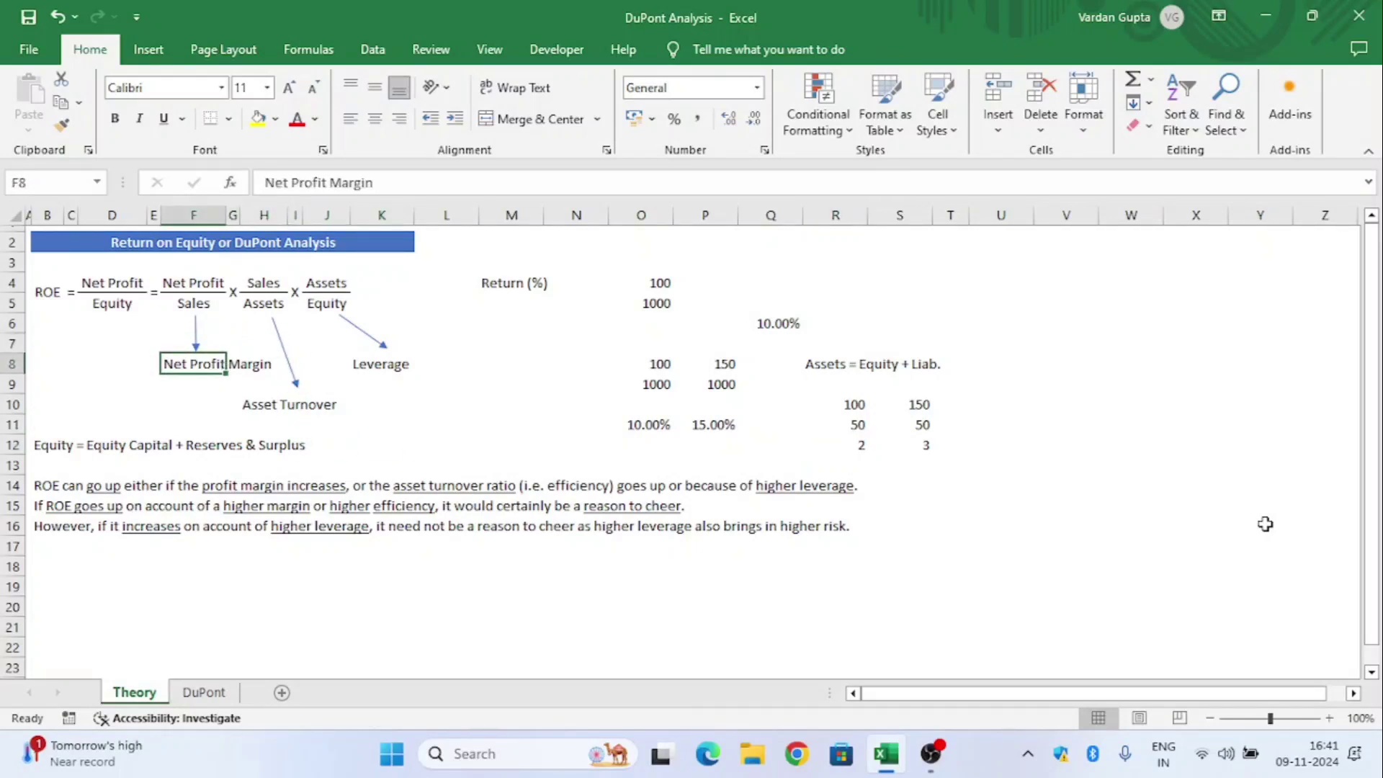
key("Left")
key("Left")
key("Left")
key("Left")
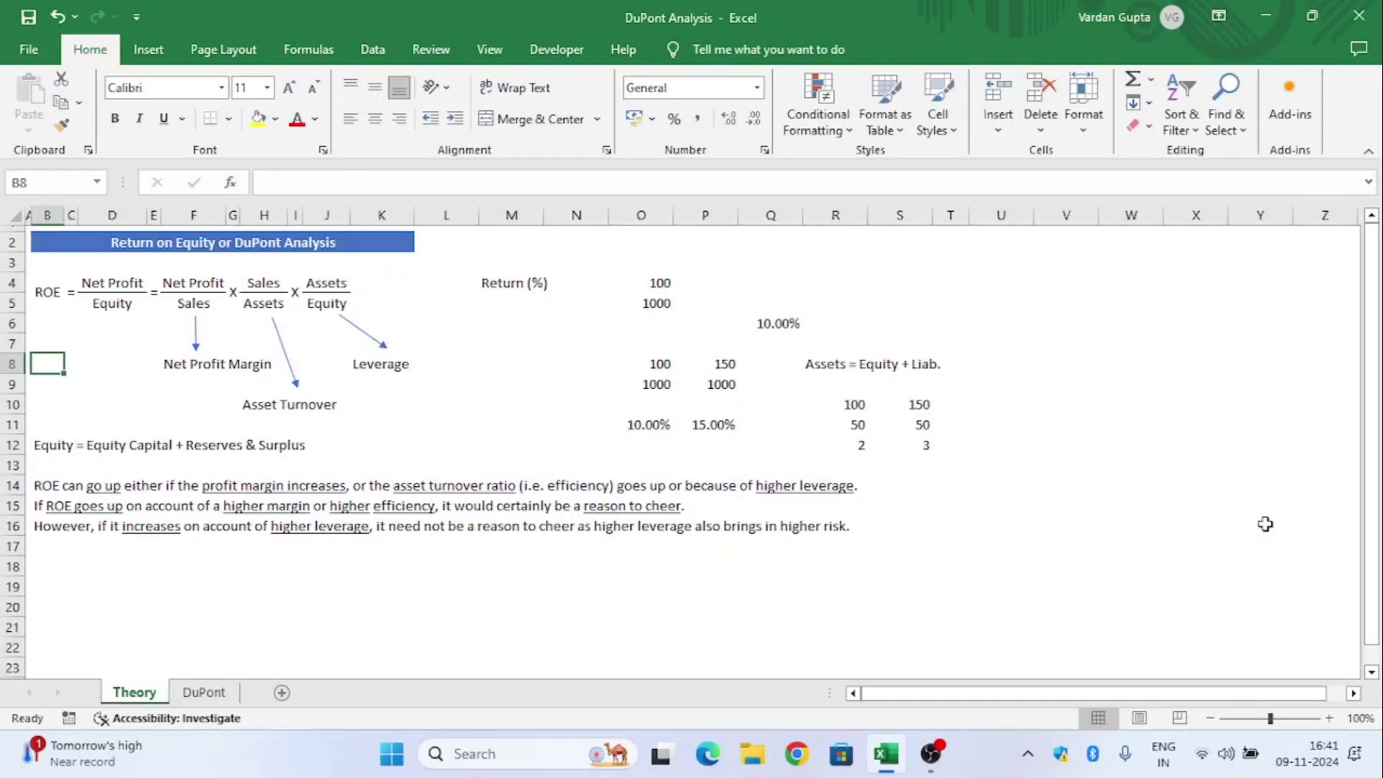
key("Up")
key("Up")
key("Up")
key("Up")
key("Down")
key("Right")
key("Right")
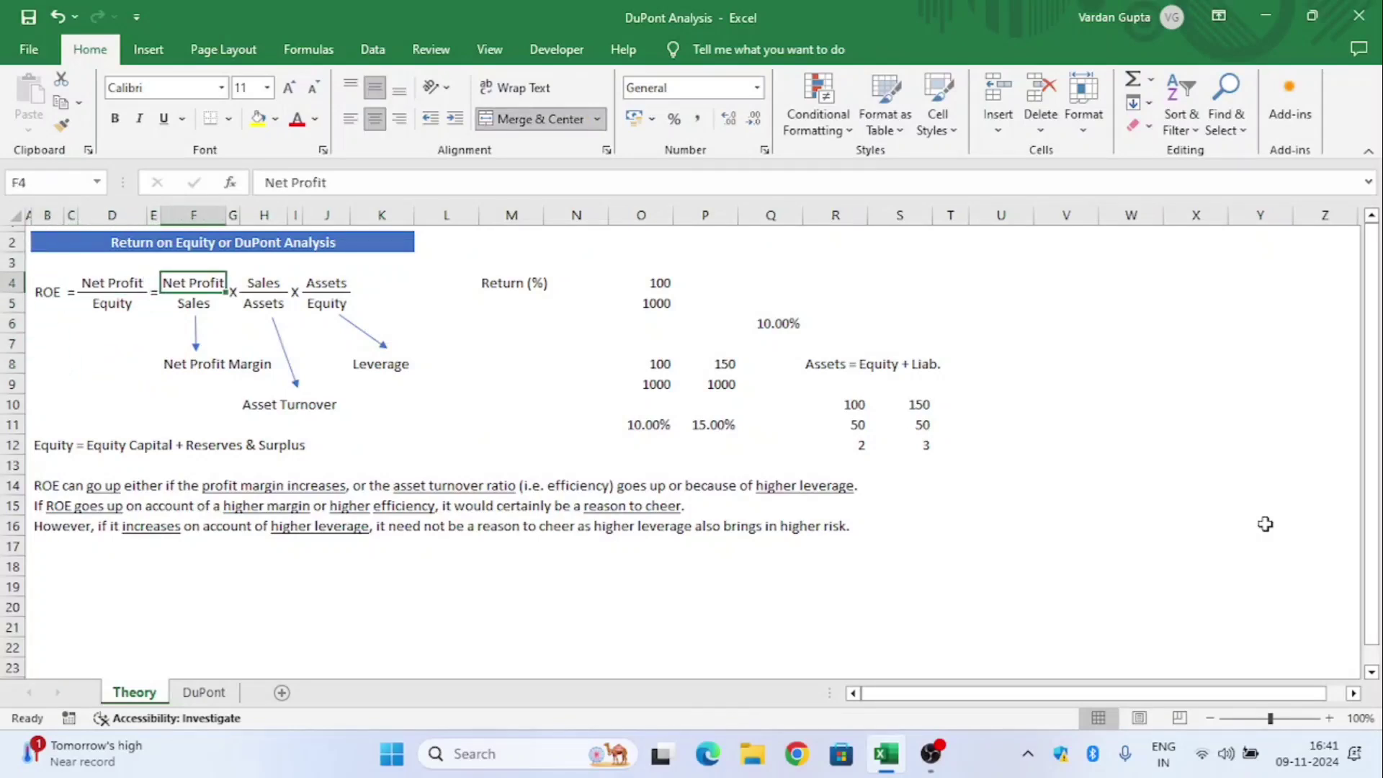
key("Down")
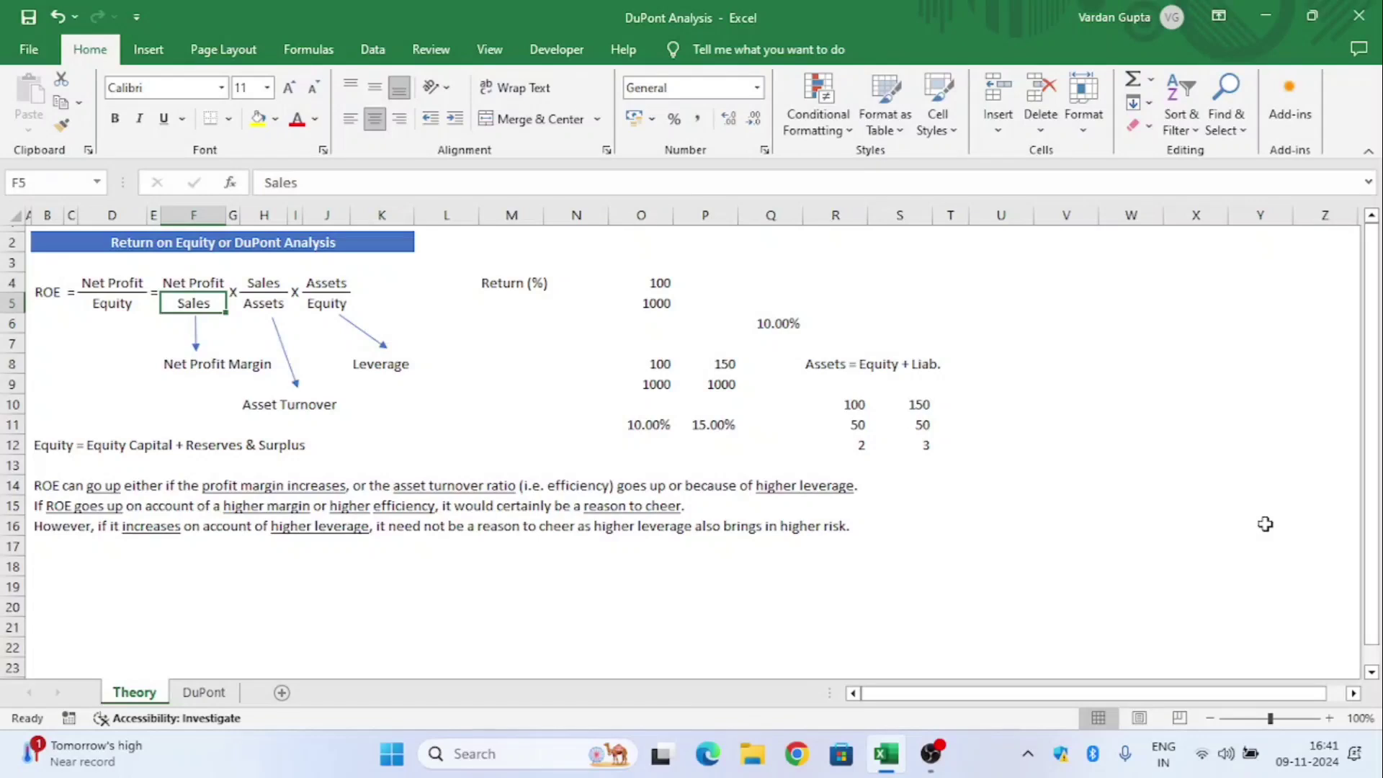
Highlight columns F to J briefly and examine the three component ratios against the original Equity denominator.
key("ctrl+space")
key("shift+Right")
key("shift+Right")
key("shift+Right")
key("shift+Right")
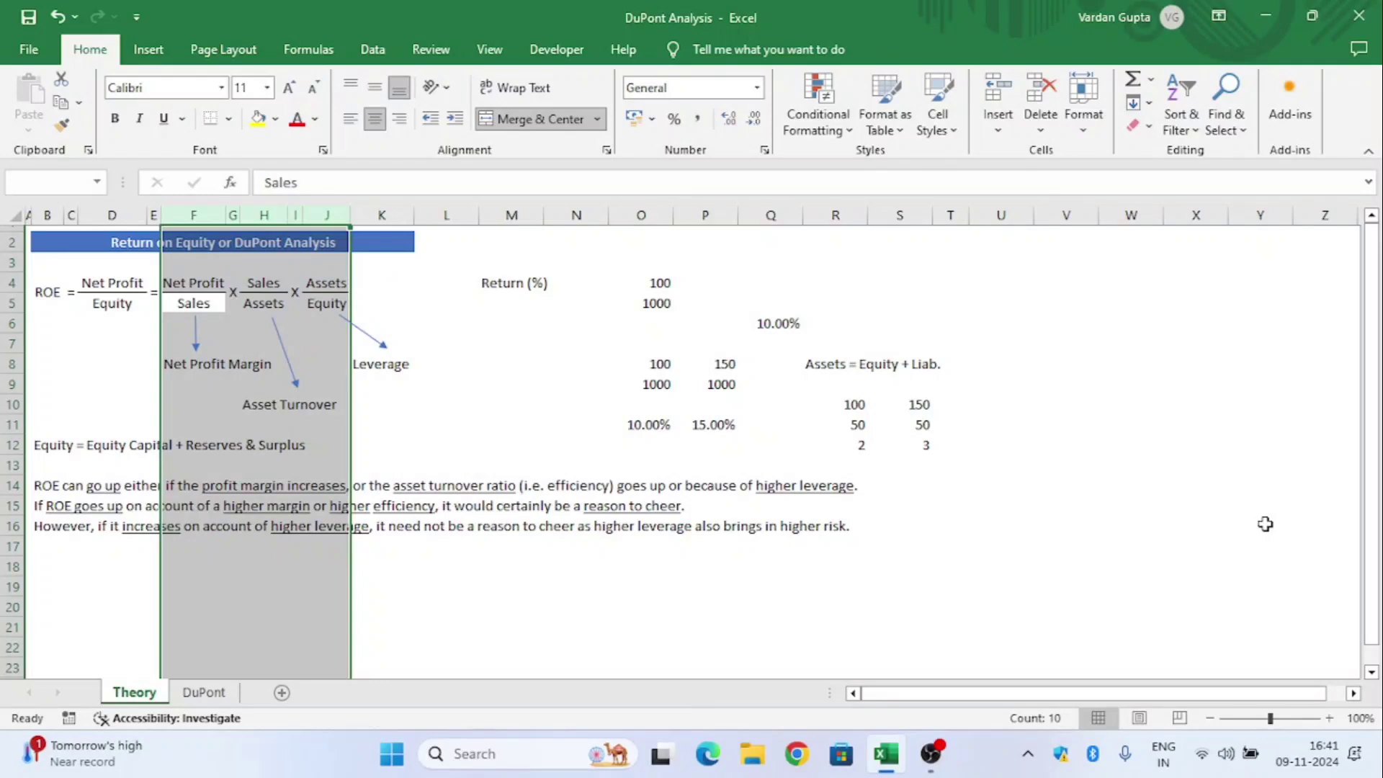
key("shift+BackSpace")
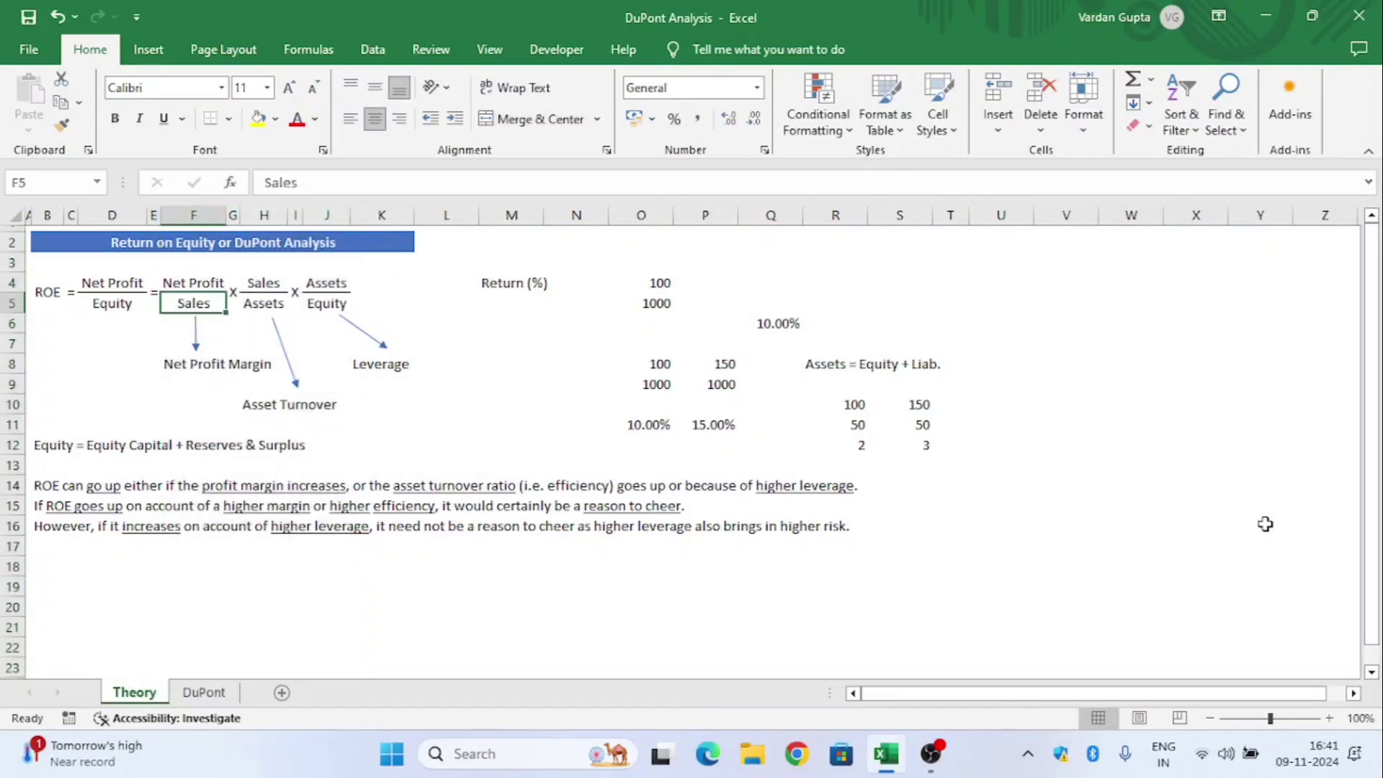
key("Up")
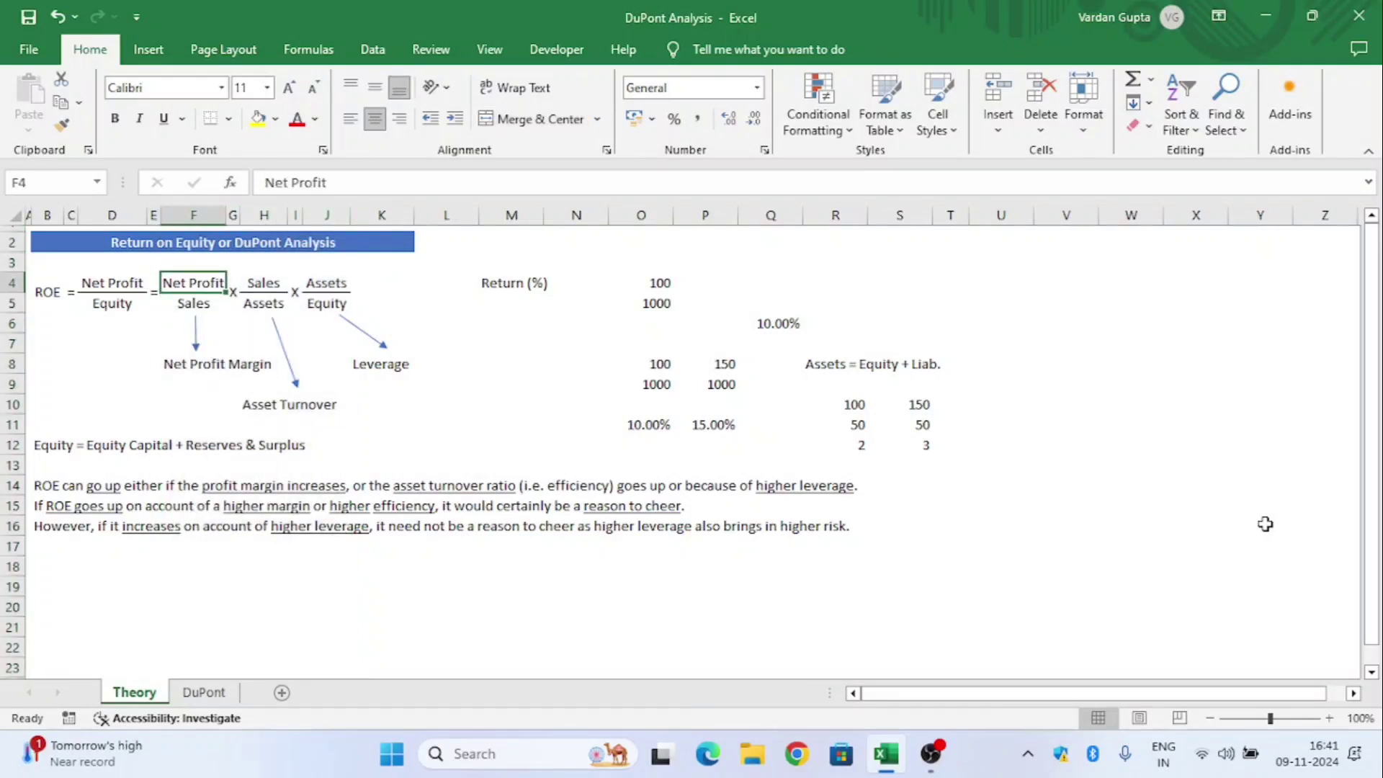
key("Down")
key("Up")
key("Down")
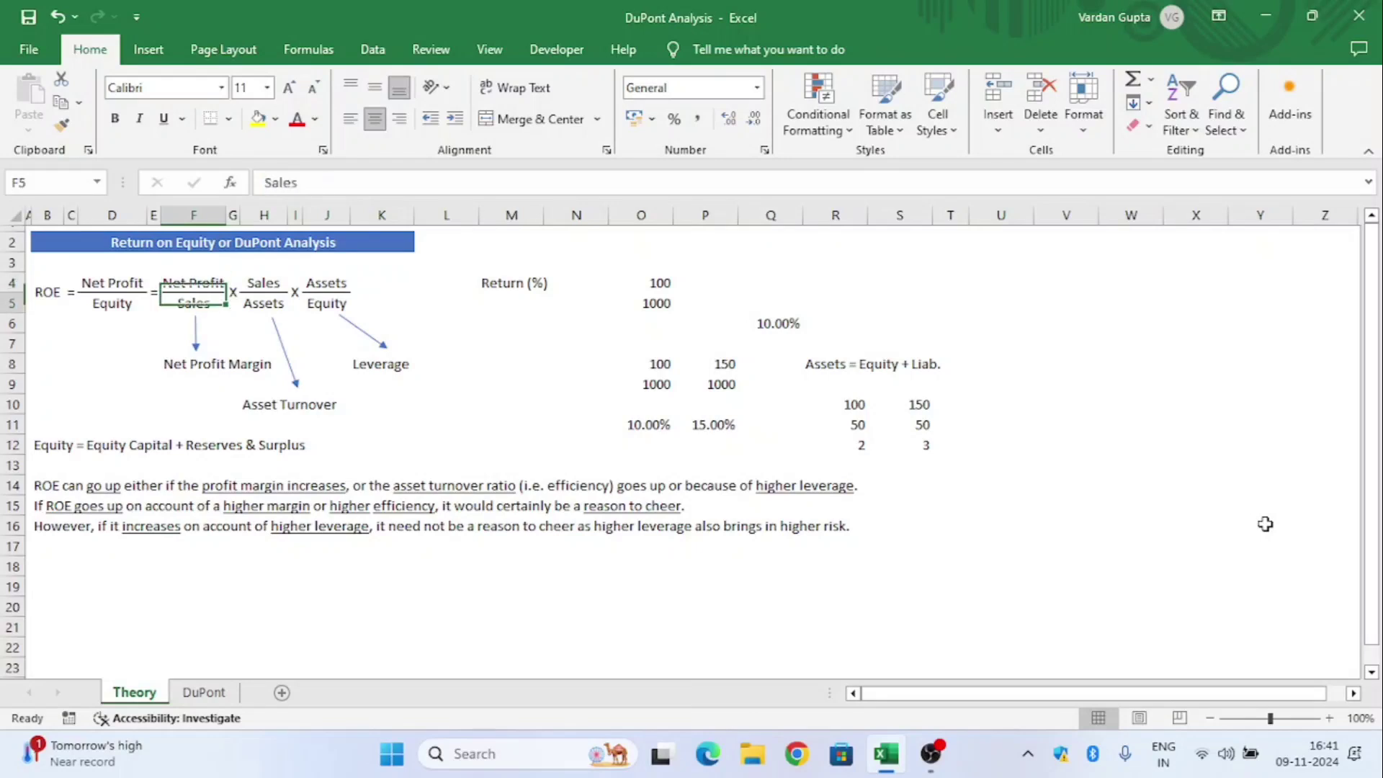
key("Right")
key("Right")
key("Right")
key("Right")
key("Left")
key("Left")
key("Left")
key("Left")
key("Left")
key("Left")
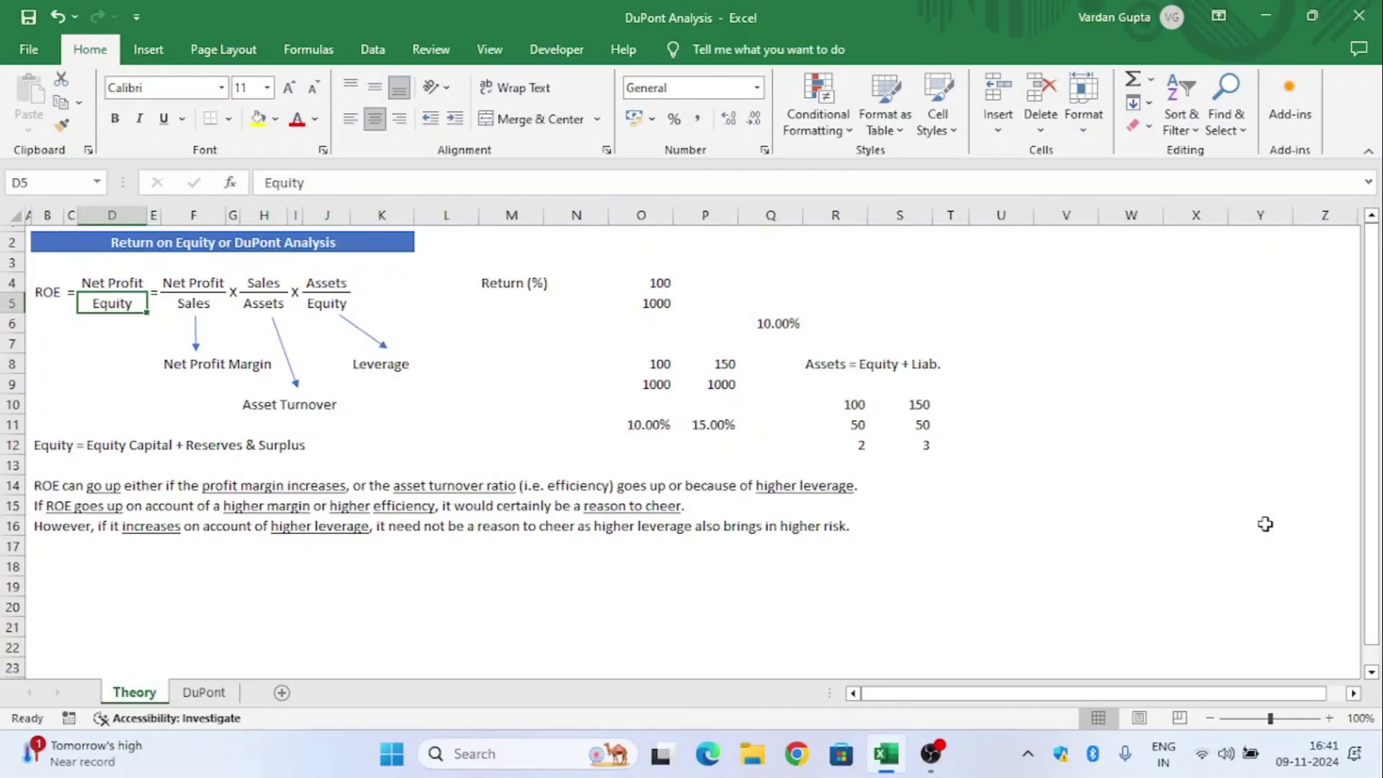
Trace the numerators and denominators of the ROE formula, from Net Profit over Sales through Sales over Assets to Assets over Equity.
key("Up")
key("Right")
key("Right")
key("Down")
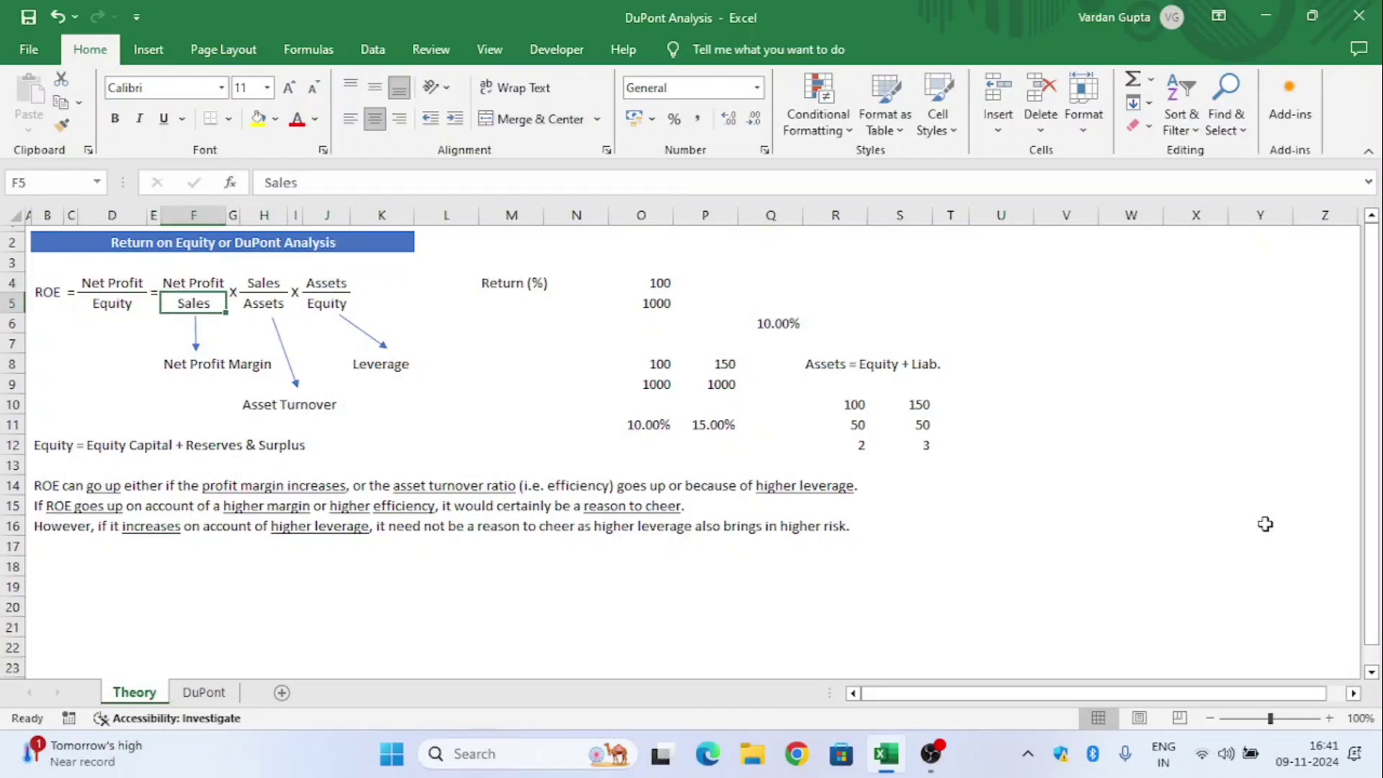
key("Up")
key("Right")
key("Right")
key("Down")
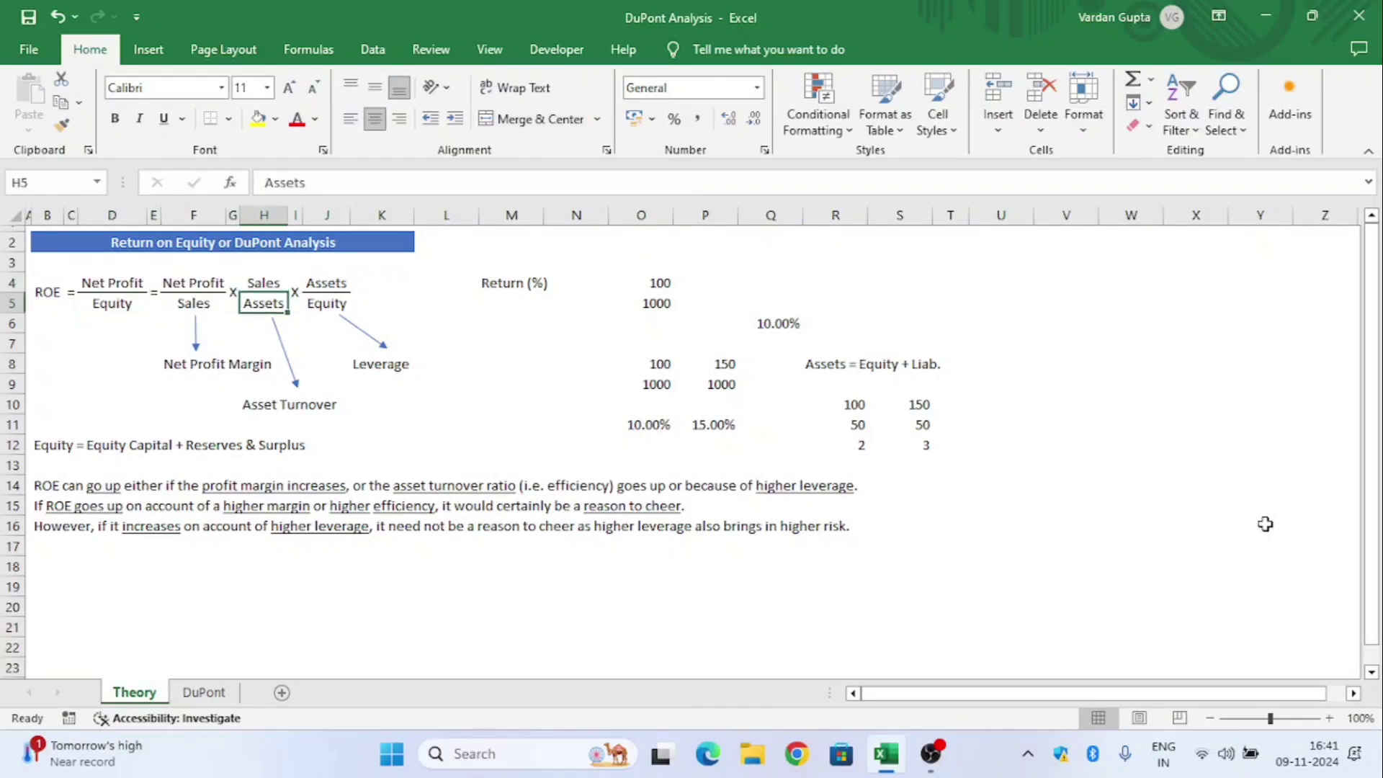
key("Right")
key("Right")
key("Down")
key("Left")
key("Left")
key("Left")
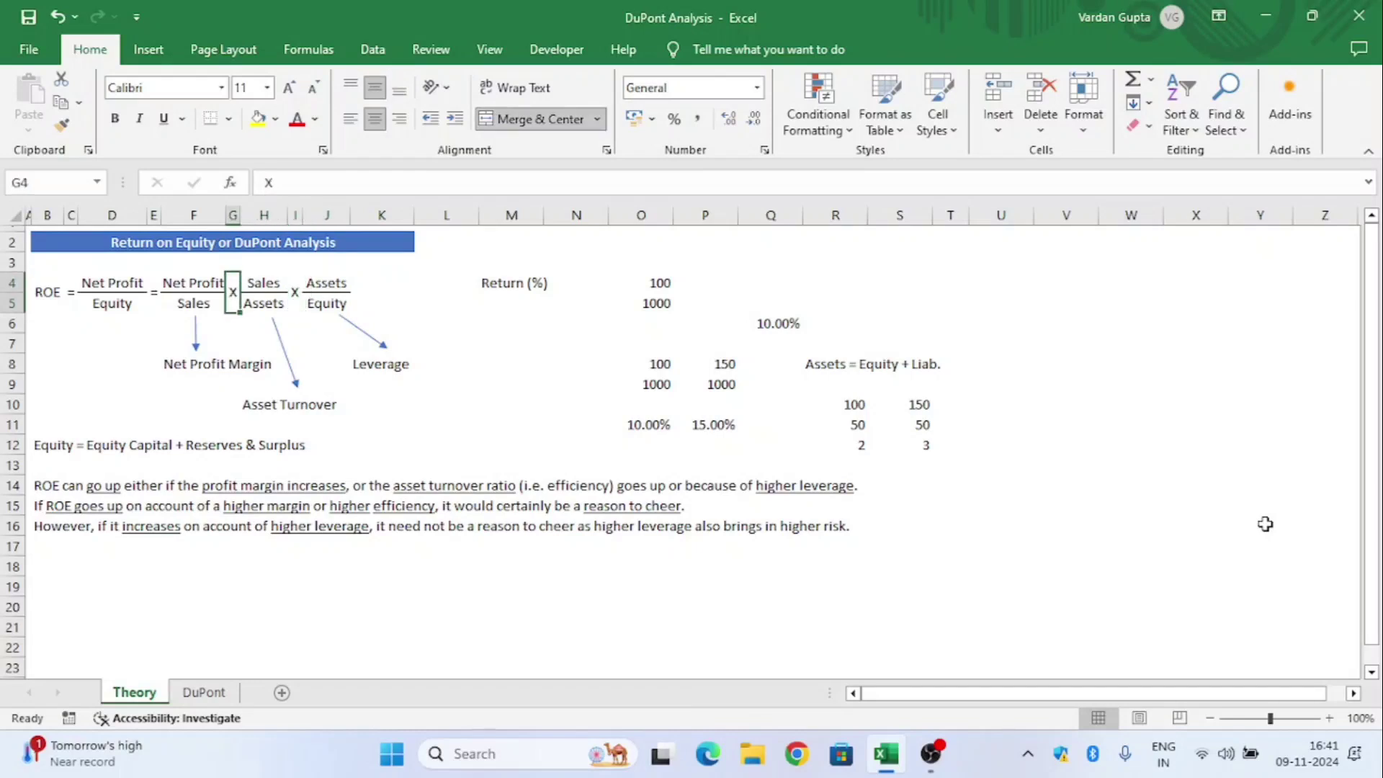
key("Left")
key("Right")
key("Right")
key("Up")
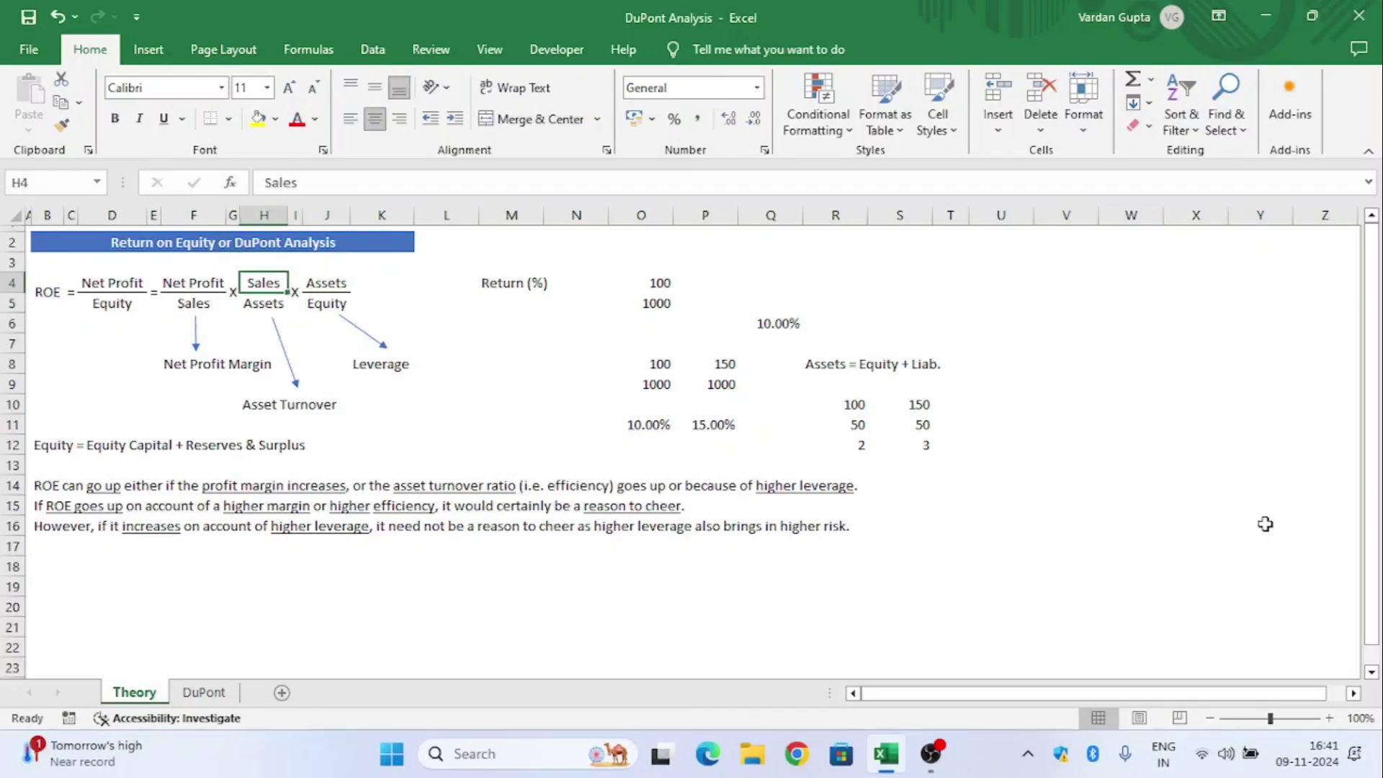
key("Right")
key("Right")
key("Down")
key("Up")
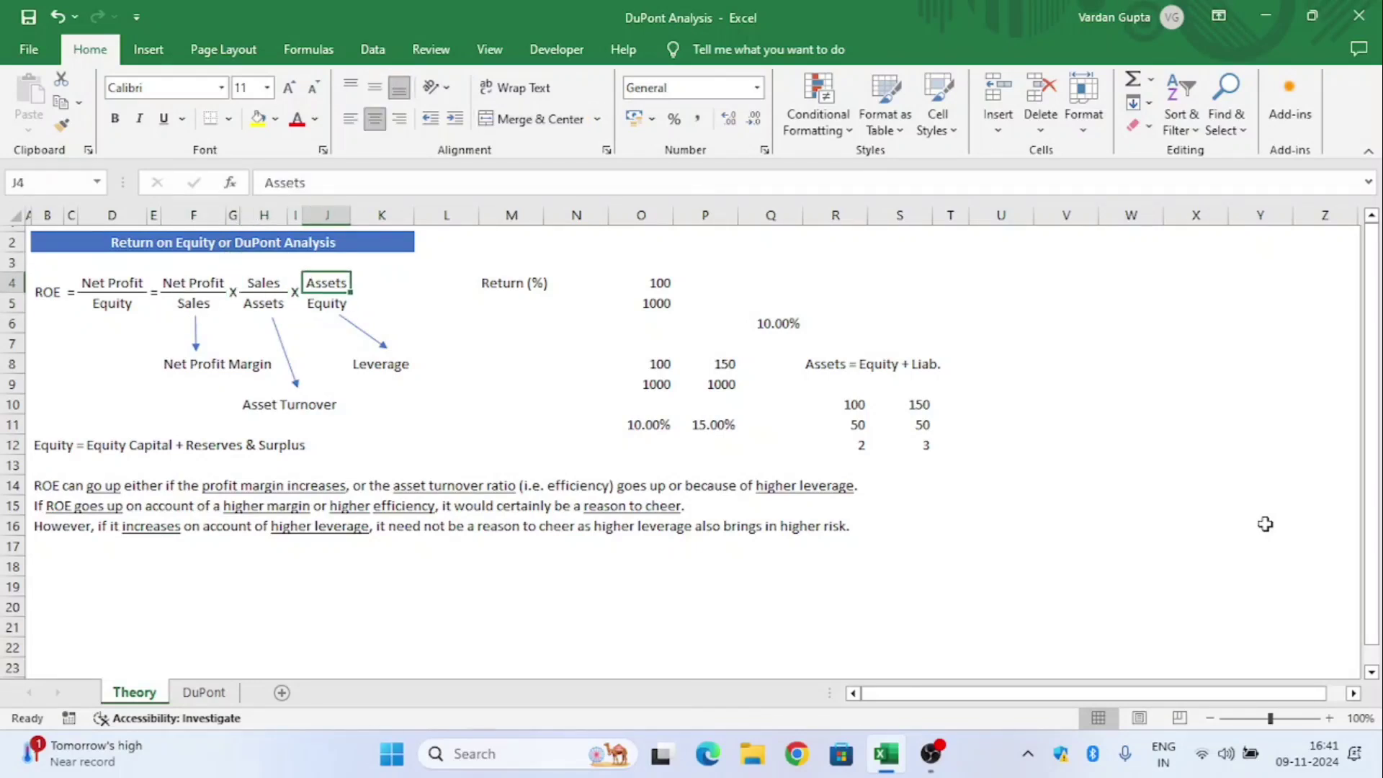
key("Left")
key("Left")
key("Left")
key("Left")
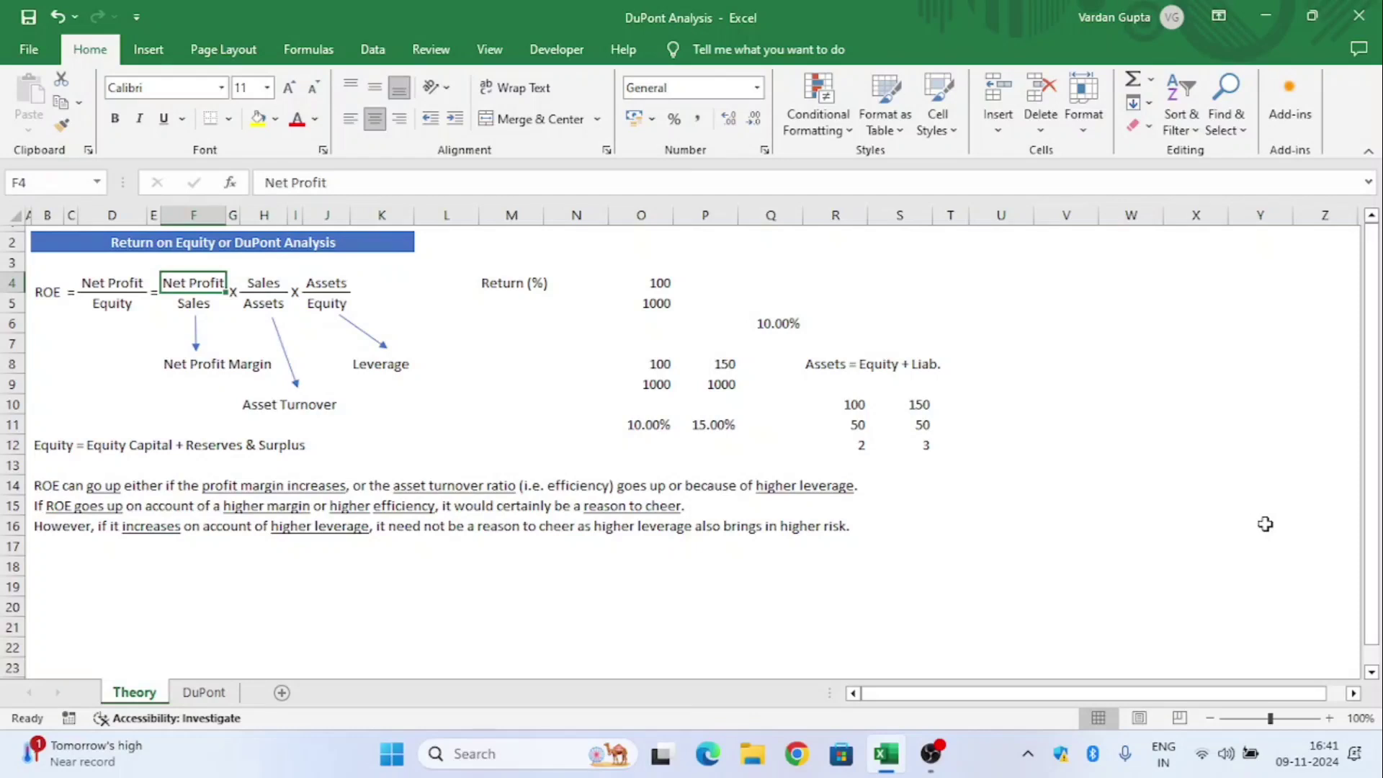
key("Down")
key("Right")
key("Right")
key("Right")
key("Right")
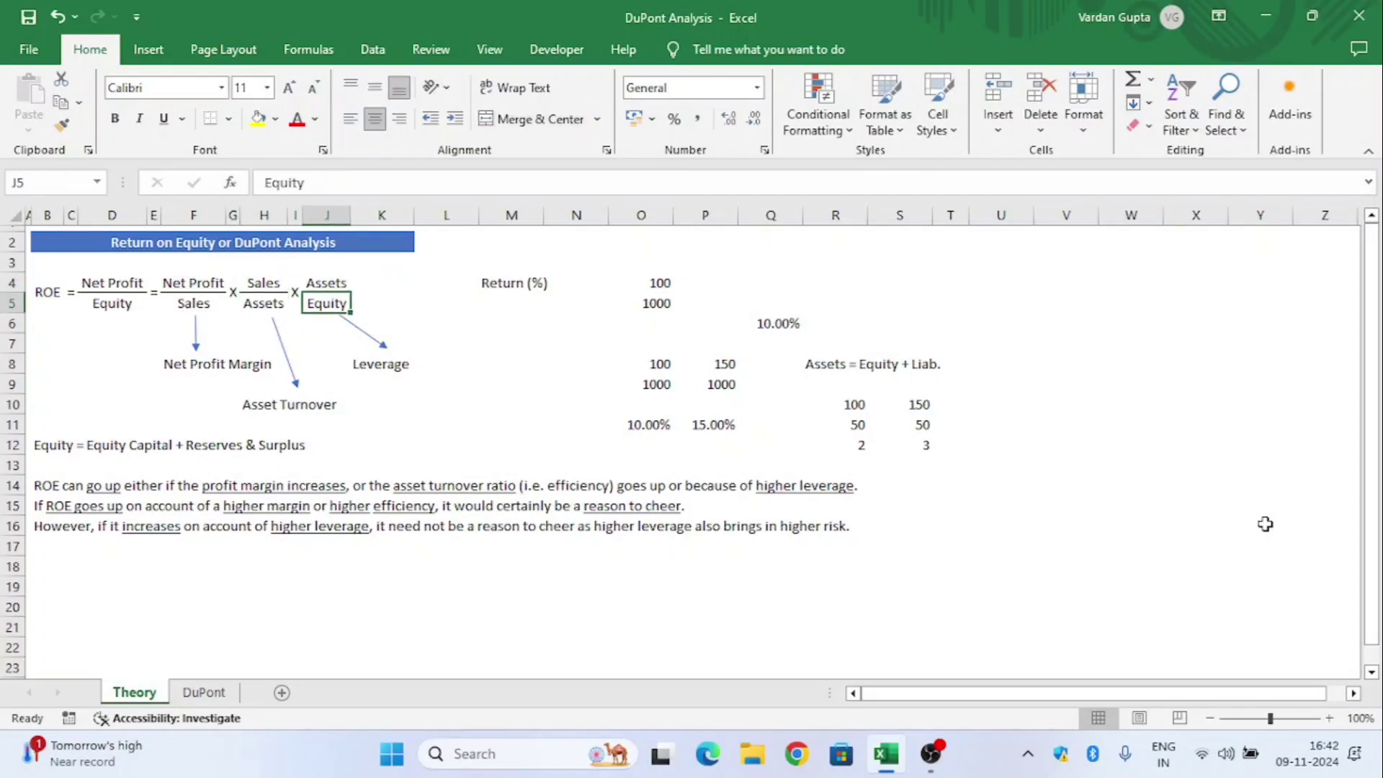
Compare the Sales, Assets and Equity denominators in row 5 with the equals sign of the ROE formula.
key("Left")
key("Left")
key("Left")
key("Left")
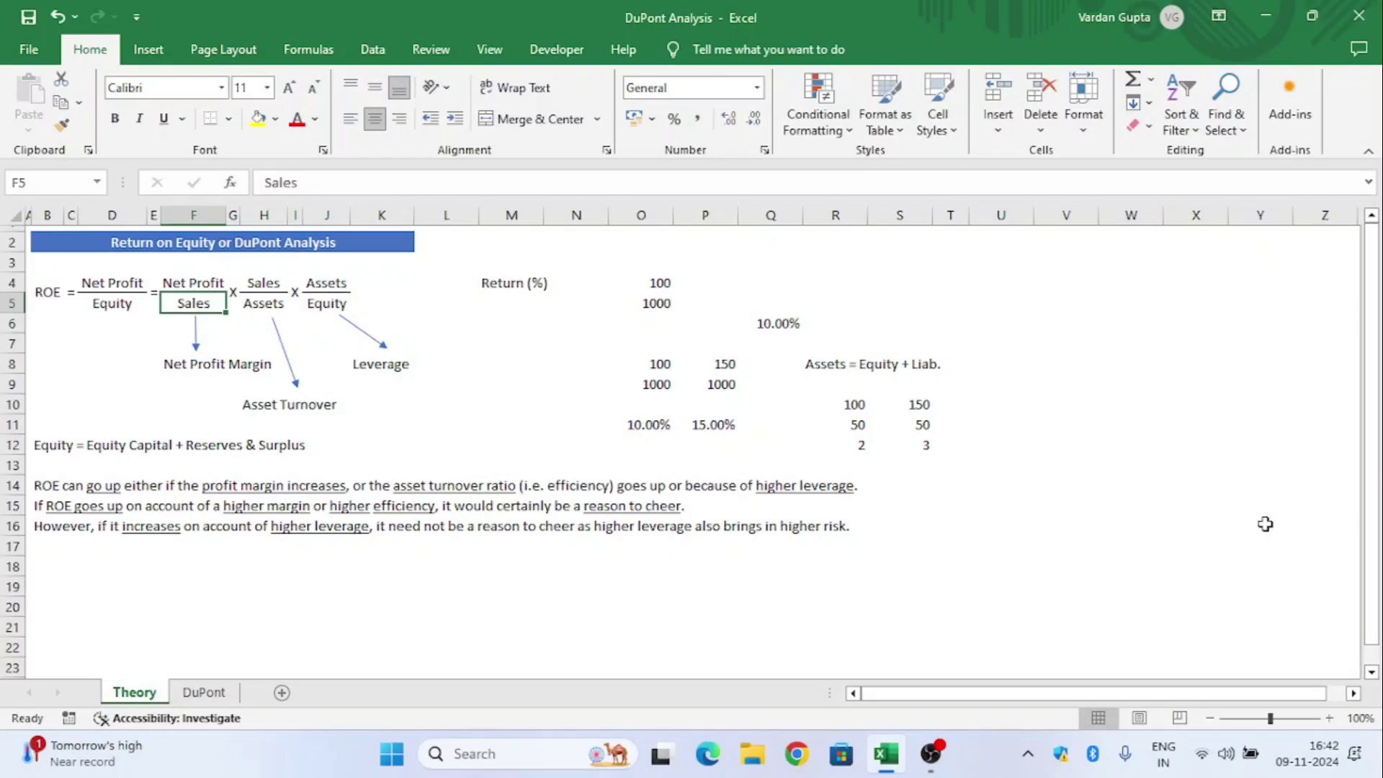
key("Right")
key("Right")
key("Right")
key("Right")
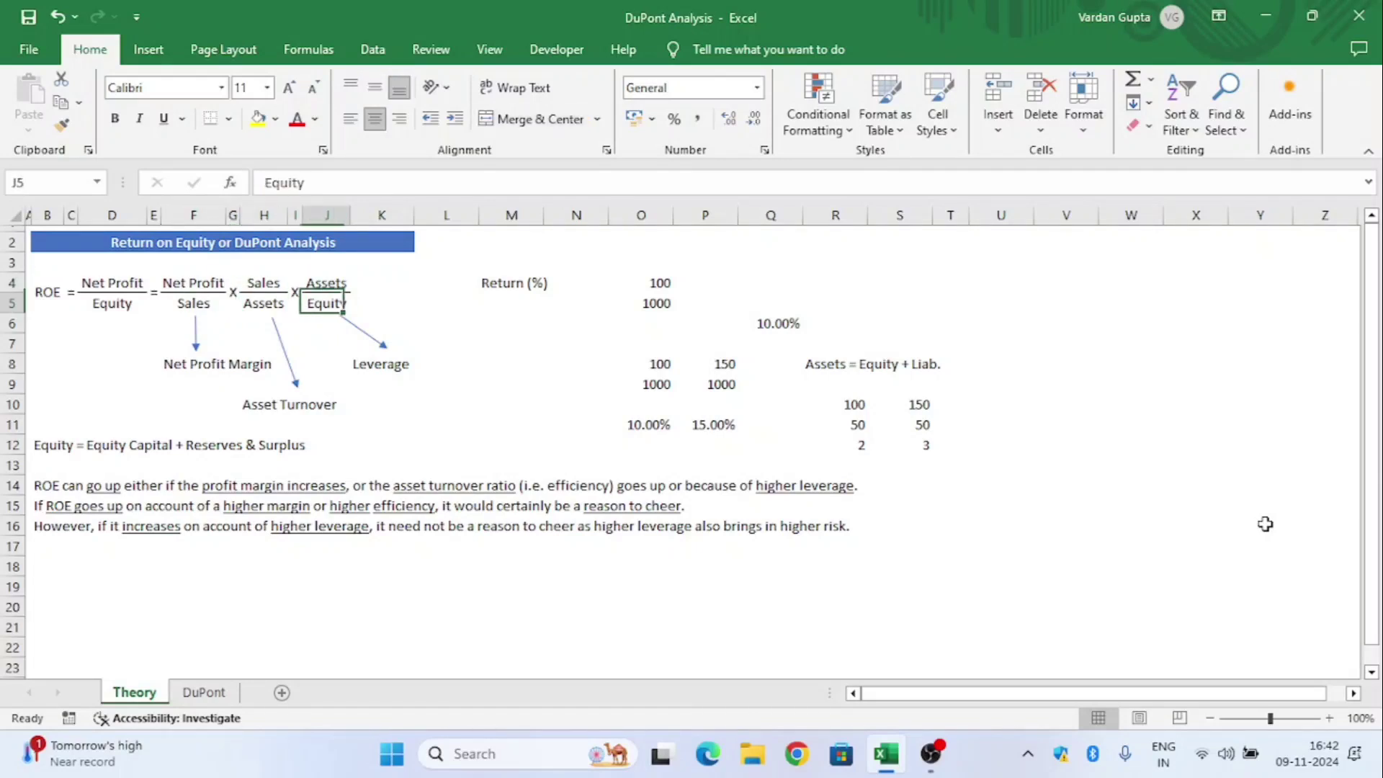
key("Left")
key("Left")
key("Left")
key("Left")
key("Left")
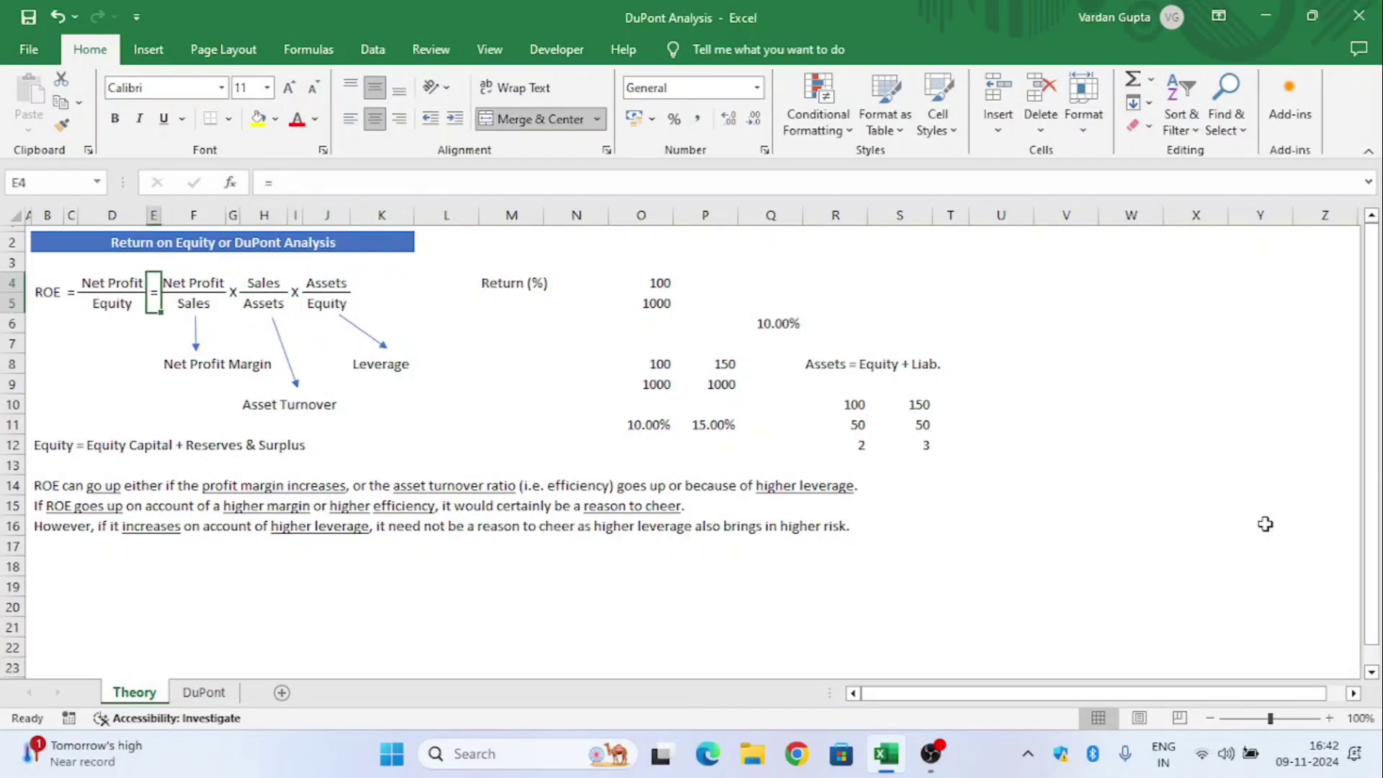
key("Right")
key("Left")
key("Right")
Review the component labels Net Profit Margin, Asset Turnover and Leverage below the ROE formula.
key("Down")
key("Down")
key("Down")
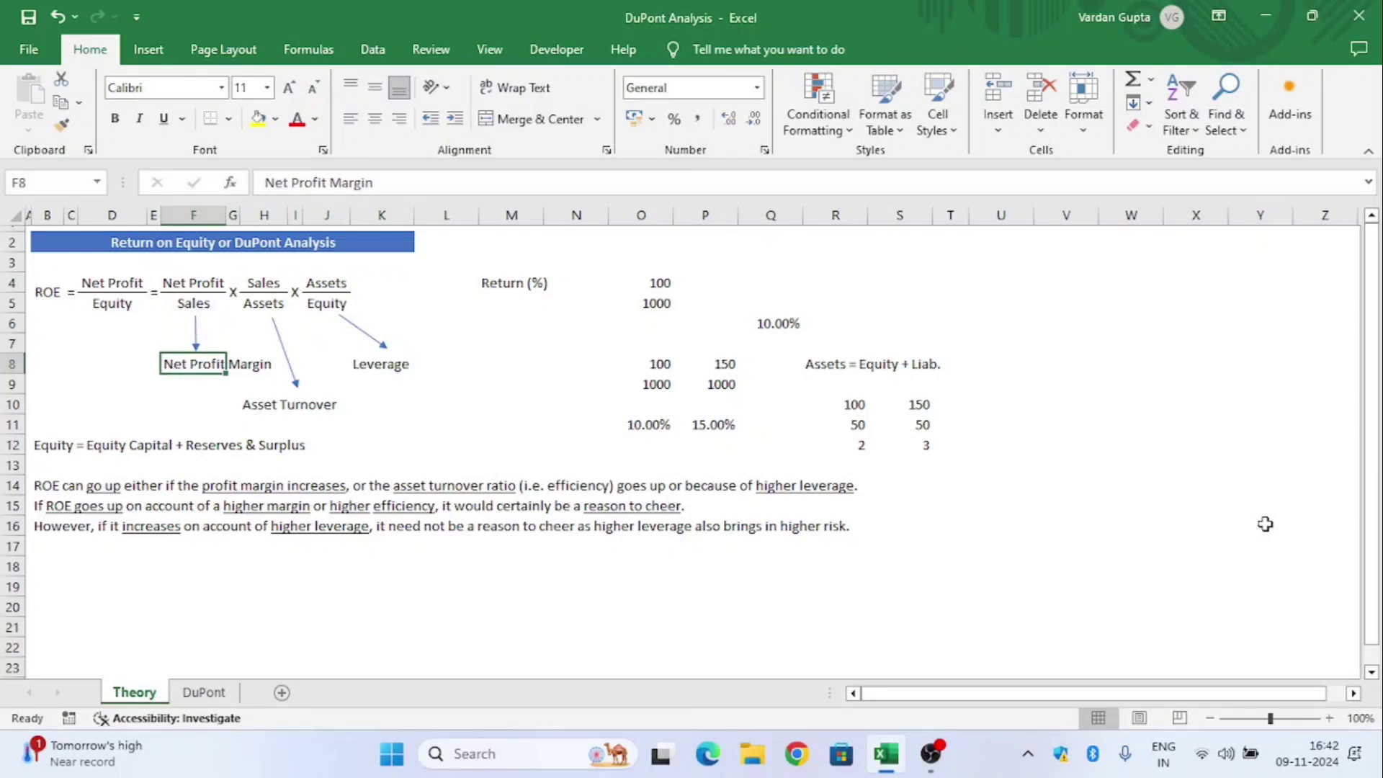
key("Down")
key("Down")
key("Right")
key("Right")
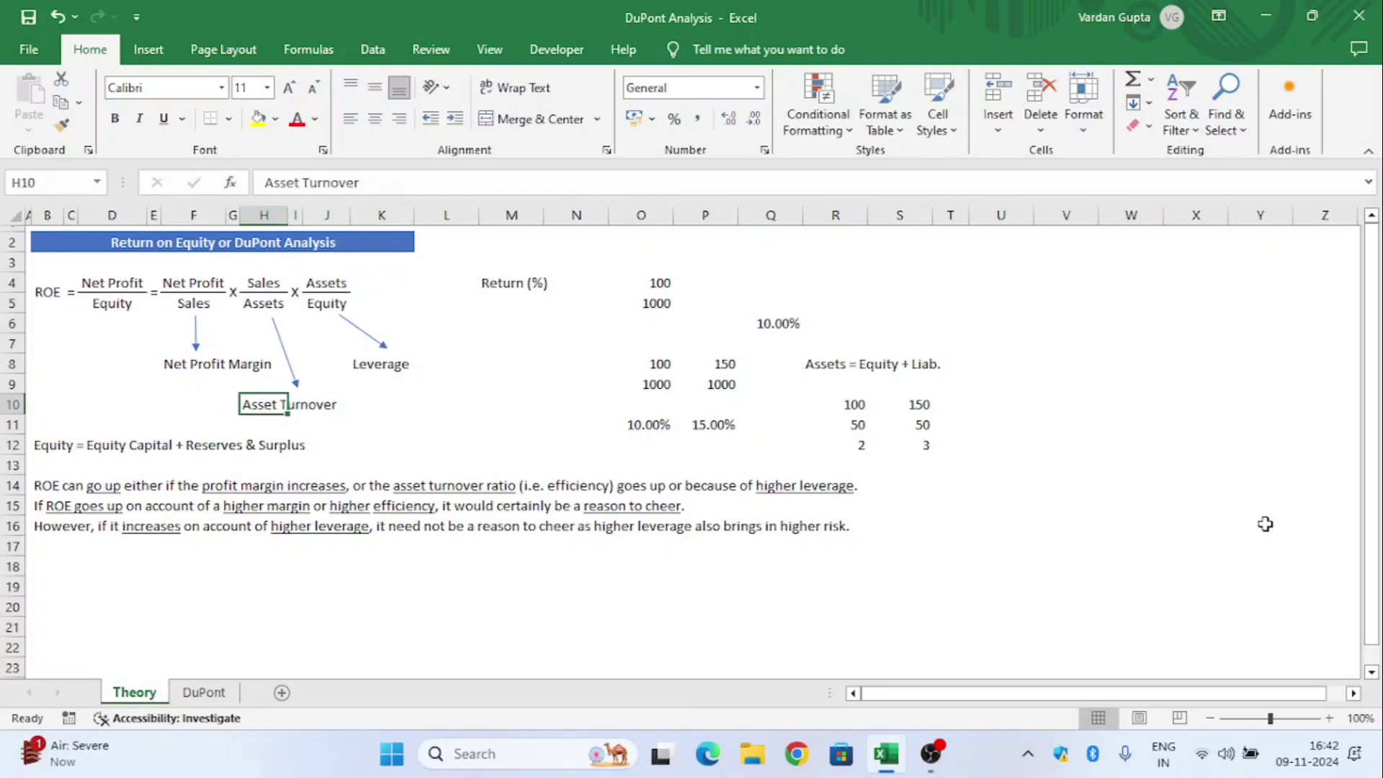
key("Up")
key("Up")
key("Right")
key("Right")
key("Right")
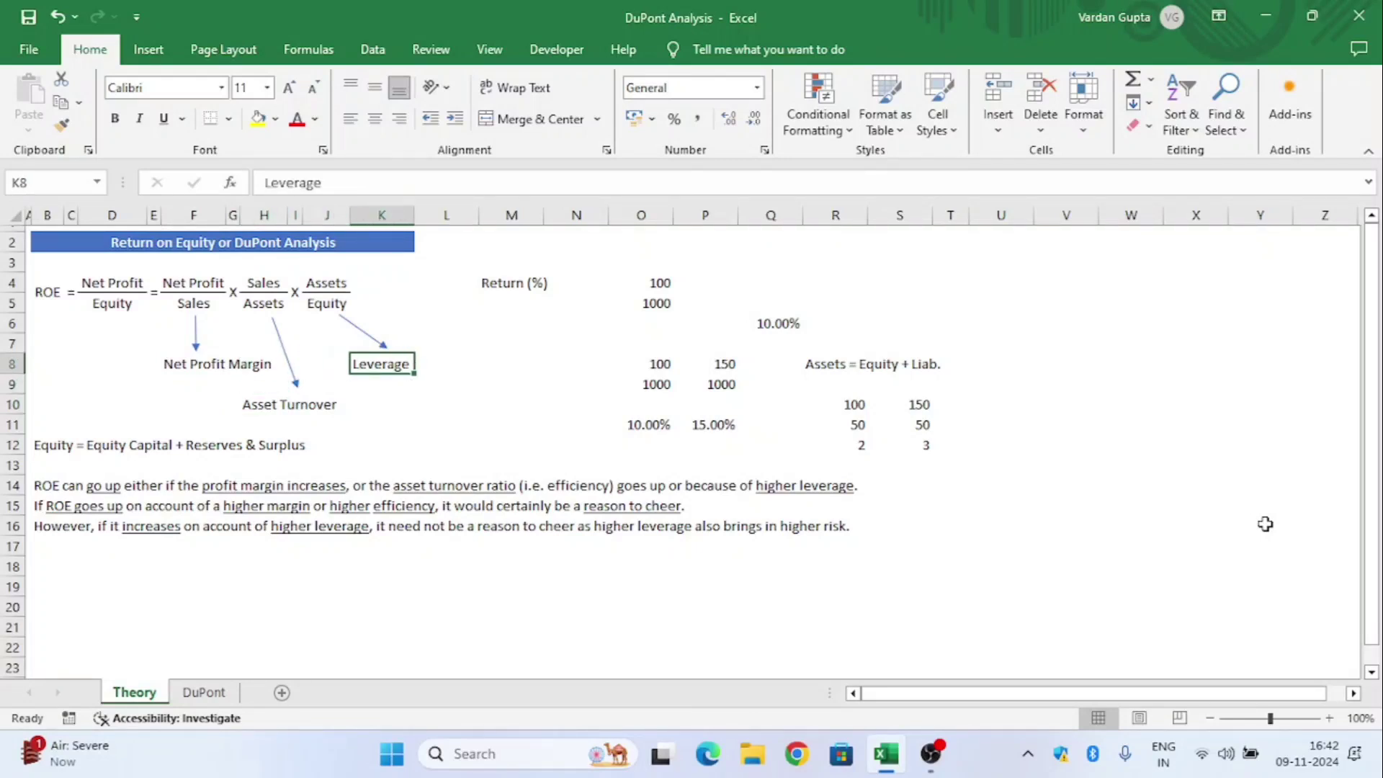
Return to cell A1 of the Theory sheet, switch to the DuPont sheet and select the 2019 Return on Equity cell C11.
key("ctrl+Home")
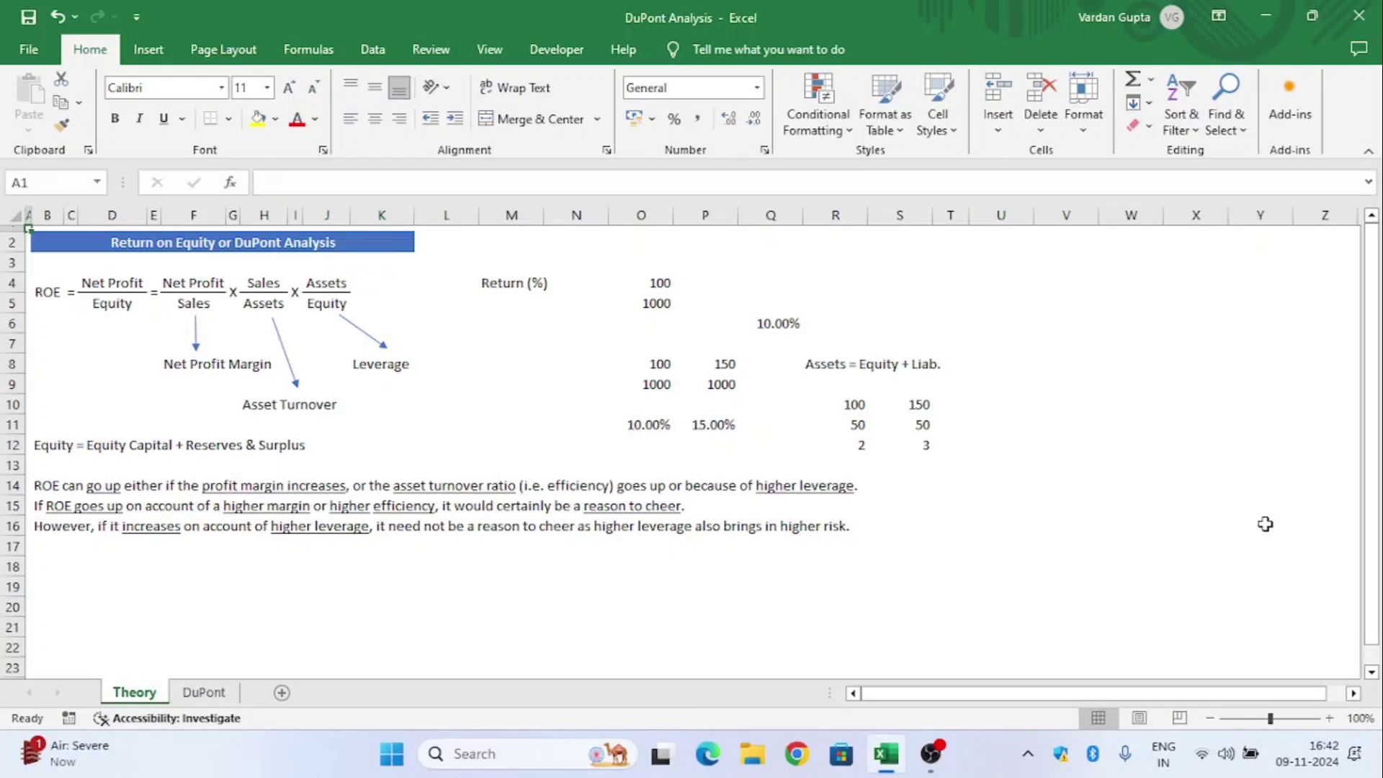
key("ctrl+Page_Down")
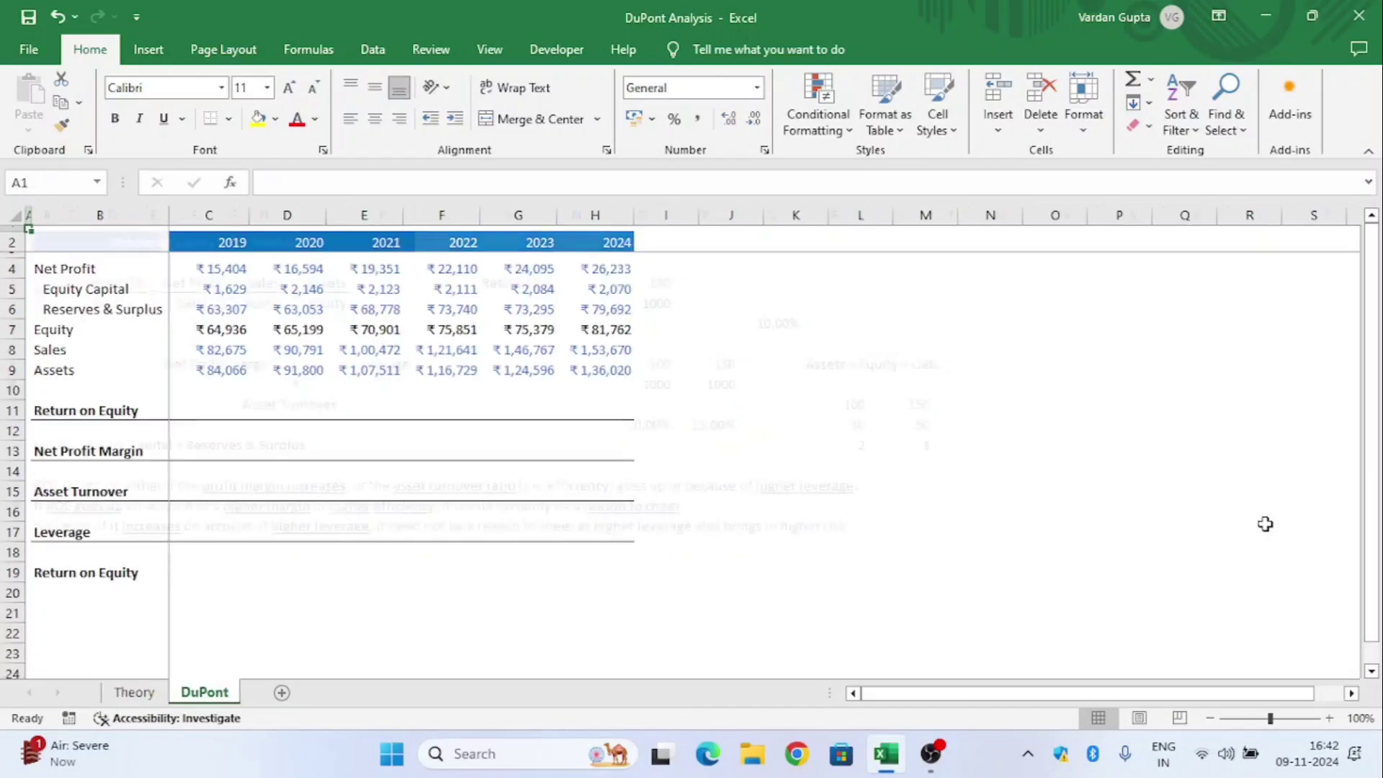
key("Down")
key("Down")
key("Down")
key("Right")
key("ctrl+Down")
key("Down")
key("Right")
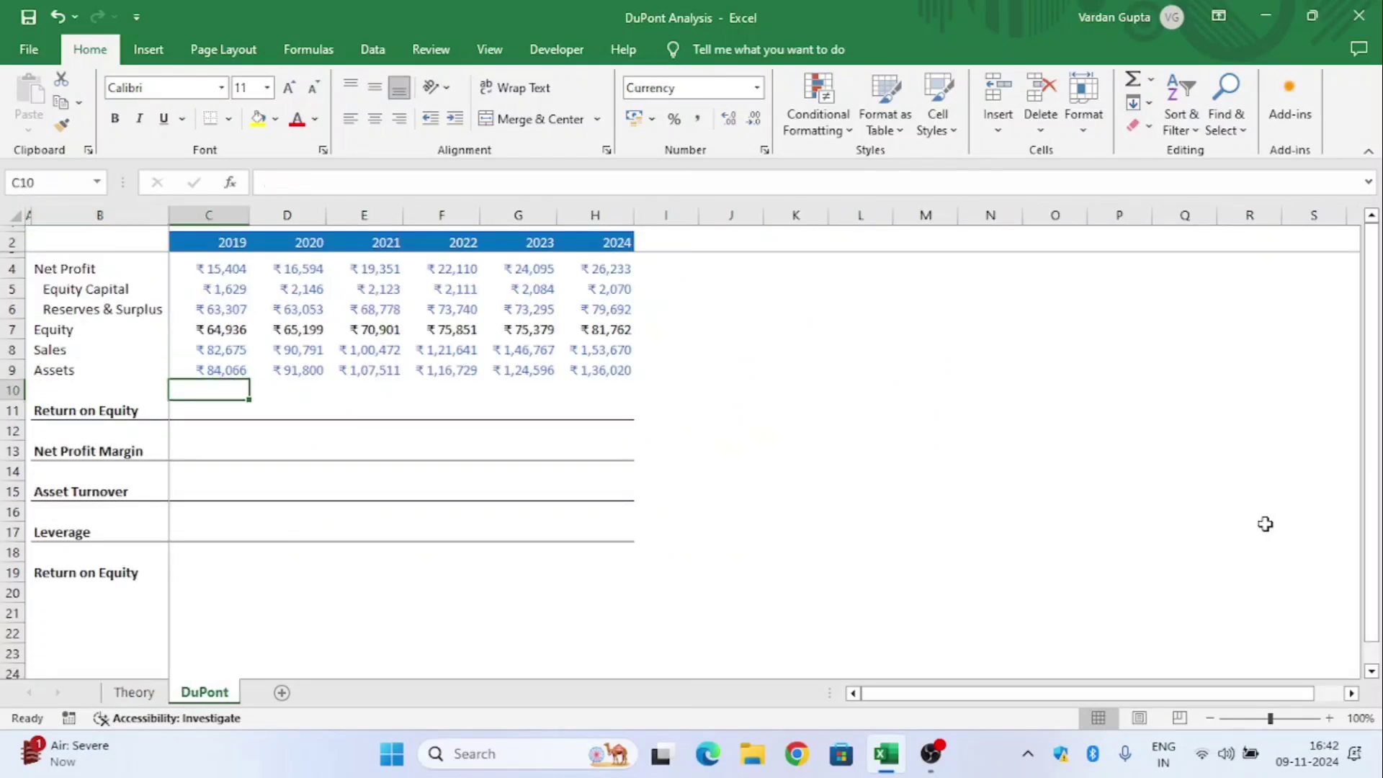
key("Down")
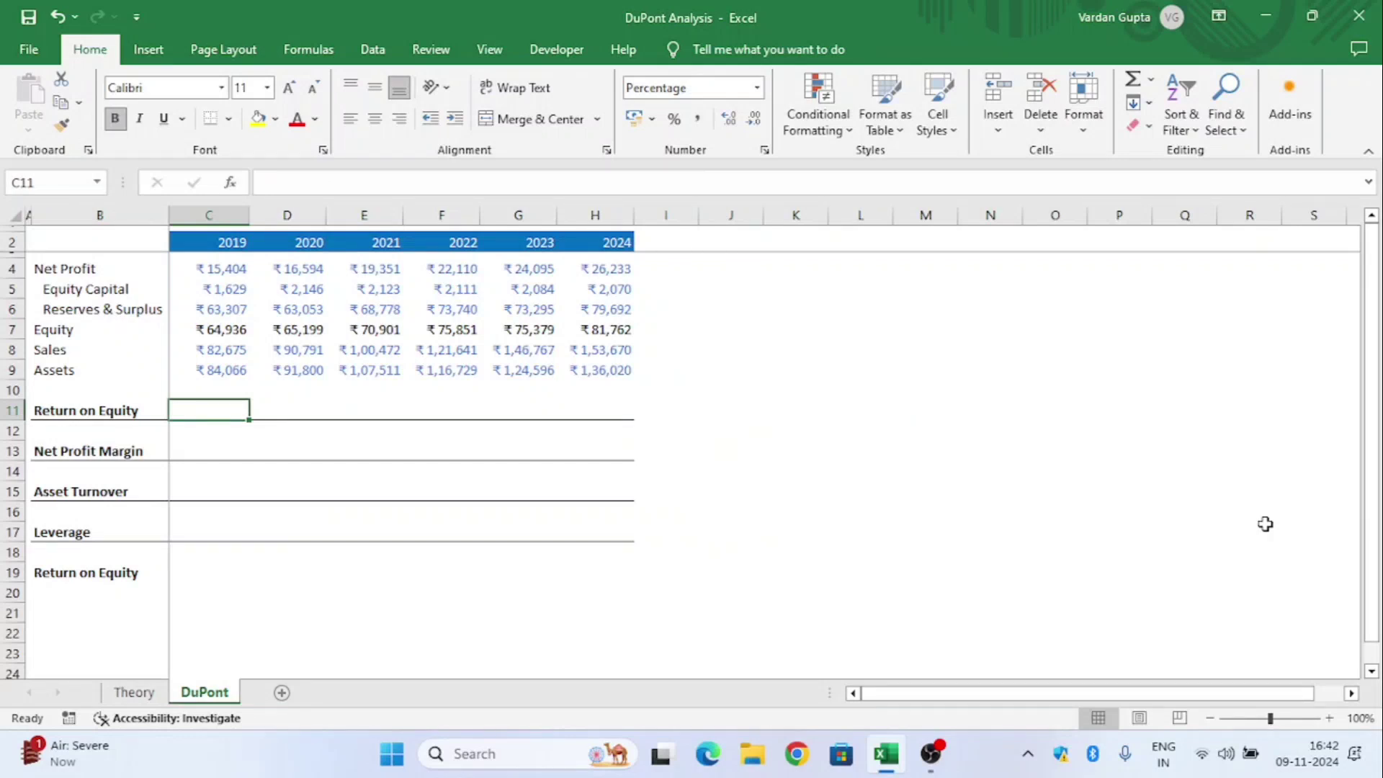
Examine the 2019 to 2024 financial figures in C4:H9, from Net Profit to Assets, and return to cell C11.
key("Up")
key("Up")
key("Up")
key("Up")
key("Up")
key("Up")
key("Up")
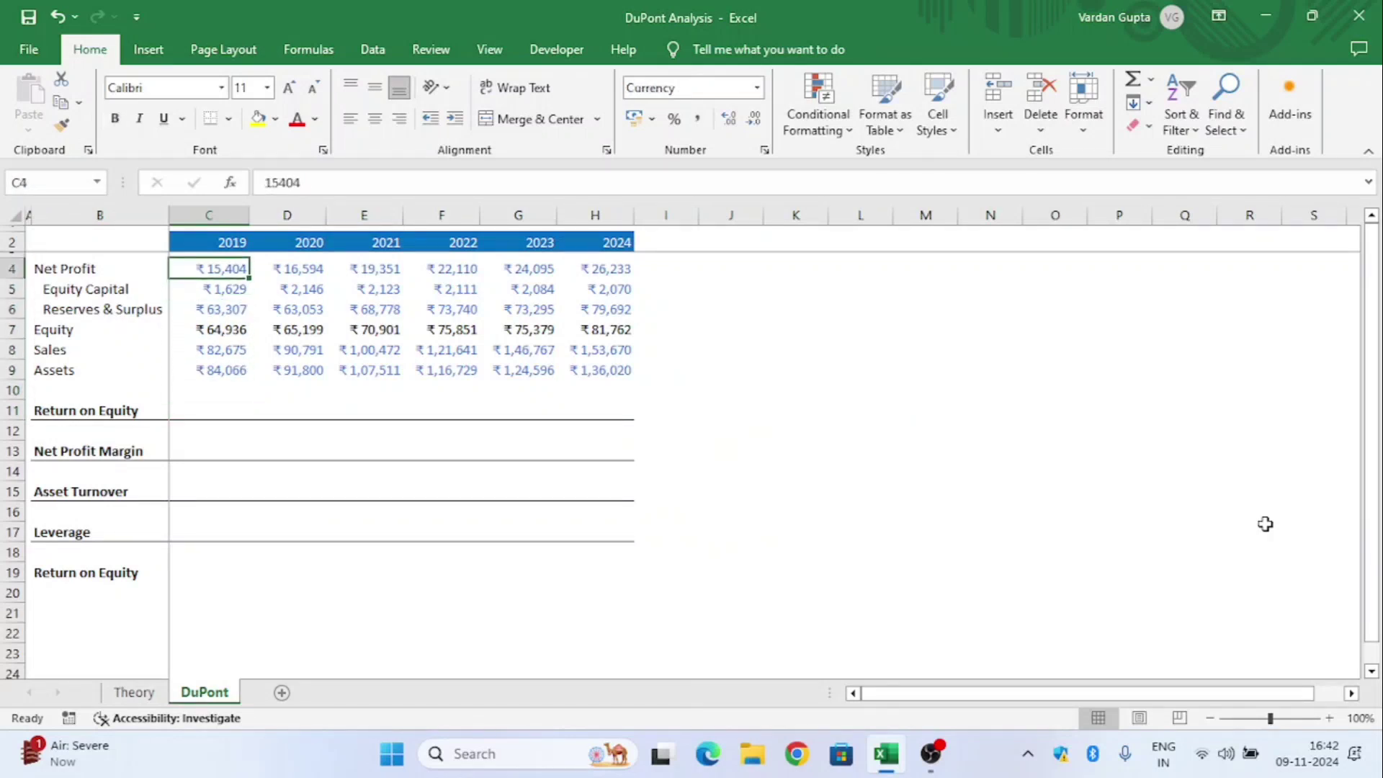
key("ctrl+shift+Down")
key("ctrl+shift+Right")
key("Left")
key("Right")
key("Down")
key("Down")
key("Down")
key("Down")
key("Down")
key("Down")
key("Down")
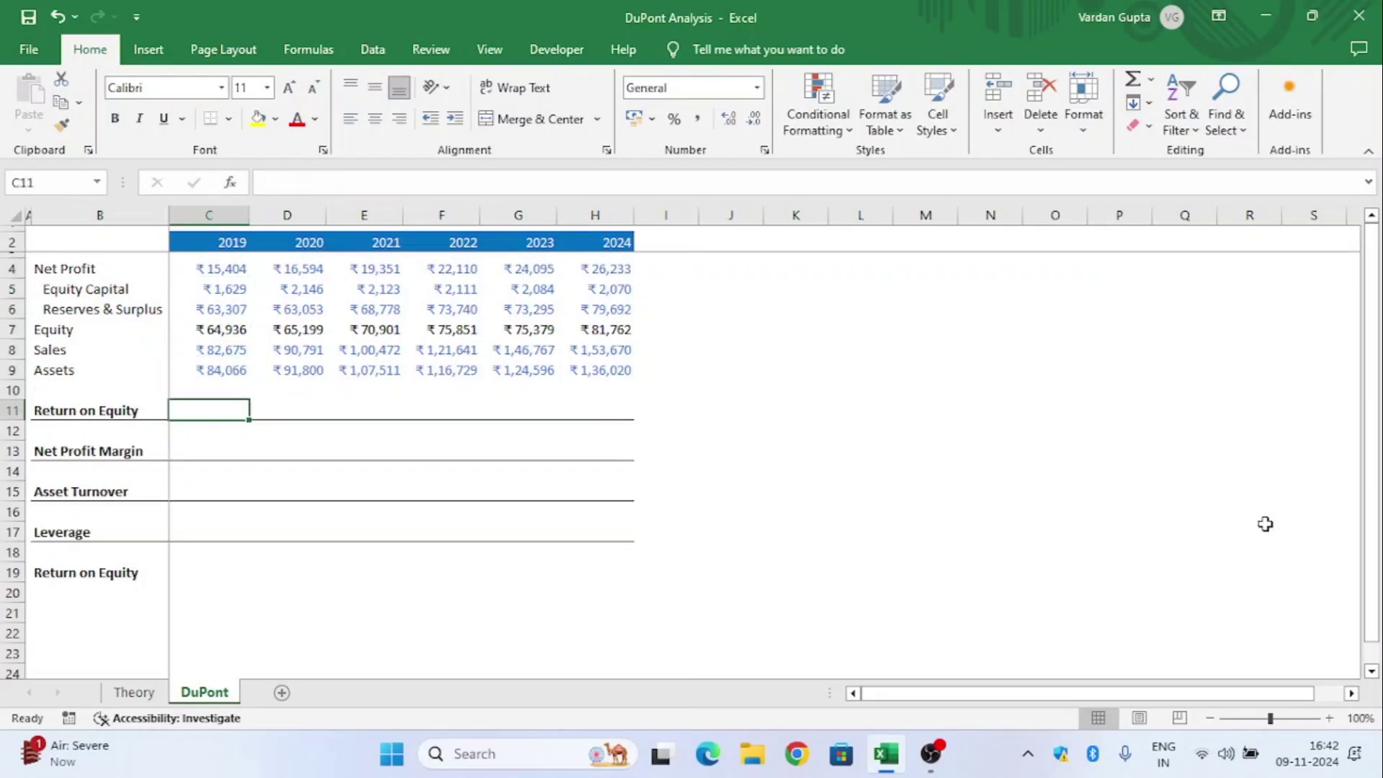
Format the 2019 Return on Equity cell C11 as a bold percentage and enter the formula =C4/C7 in it.
key("ctrl+b")
key("ctrl+shift+5")
type("=")
key("Up")
key("Up")
key("Up")
key("Up")
key("Up")
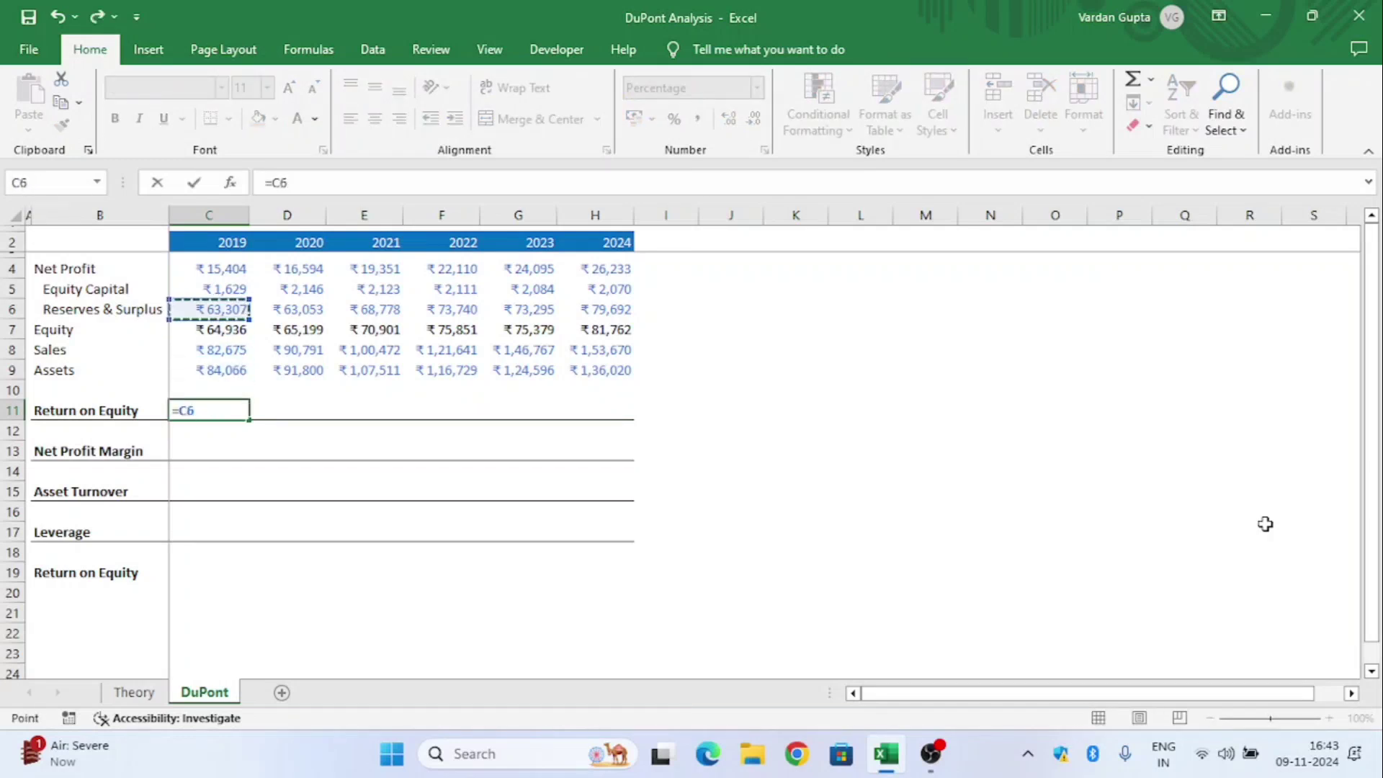
key("Up")
key("Up")
type("/")
key("Up")
key("Up")
key("Up")
key("Up")
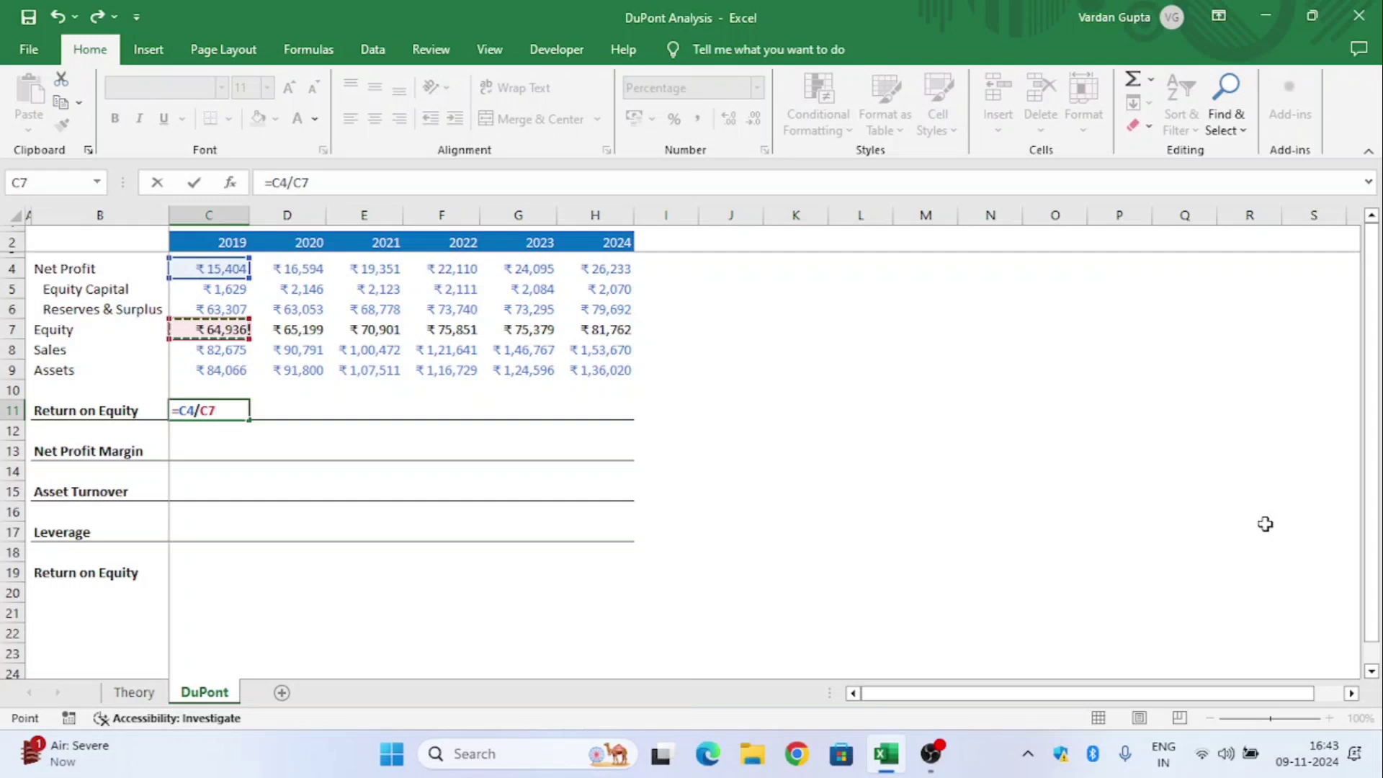
key("Return")
Review the 2019 Equity Capital and Reserves & Surplus figures in C5:C6 that make up Equity.
key("Up")
key("Up")
key("Up")
key("Up")
key("Up")
key("Up")
key("Up")
key("Up")
key("Down")
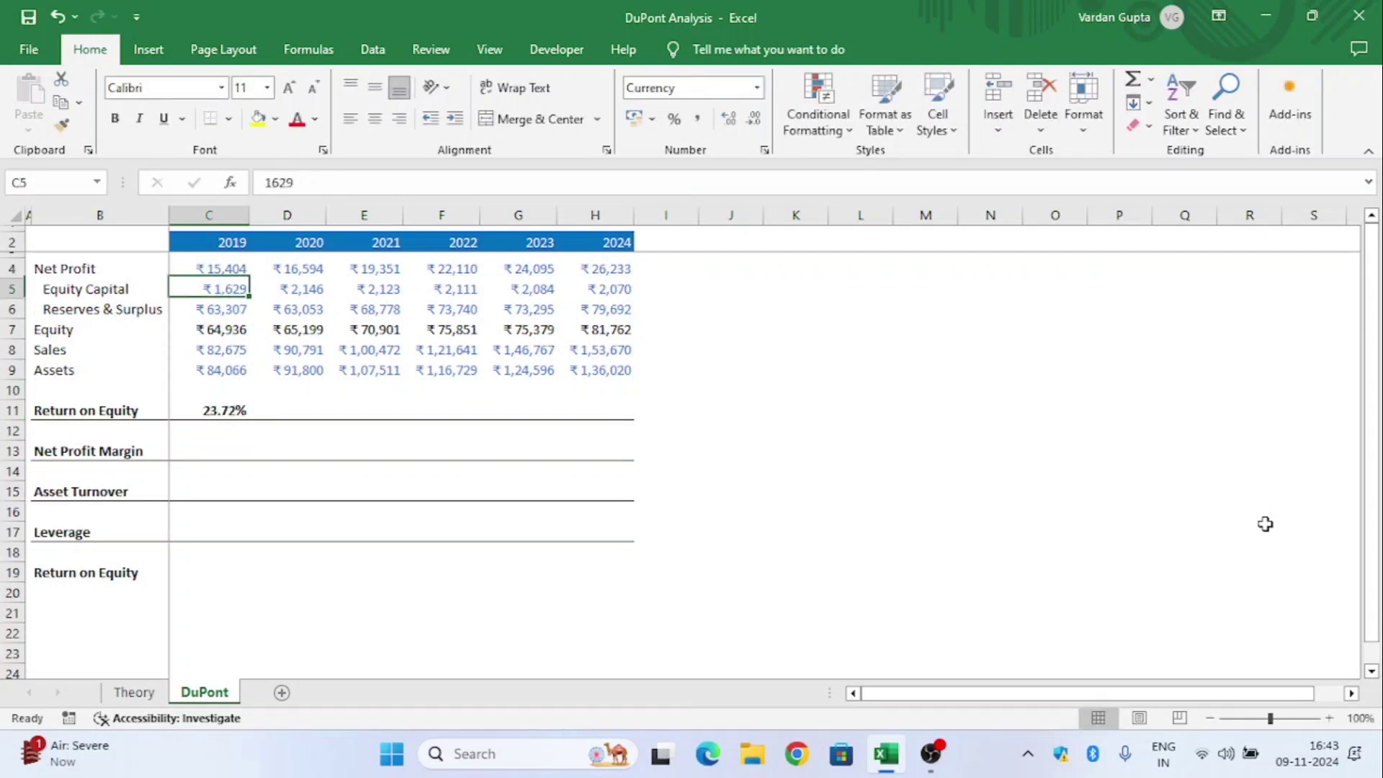
key("shift+Down")
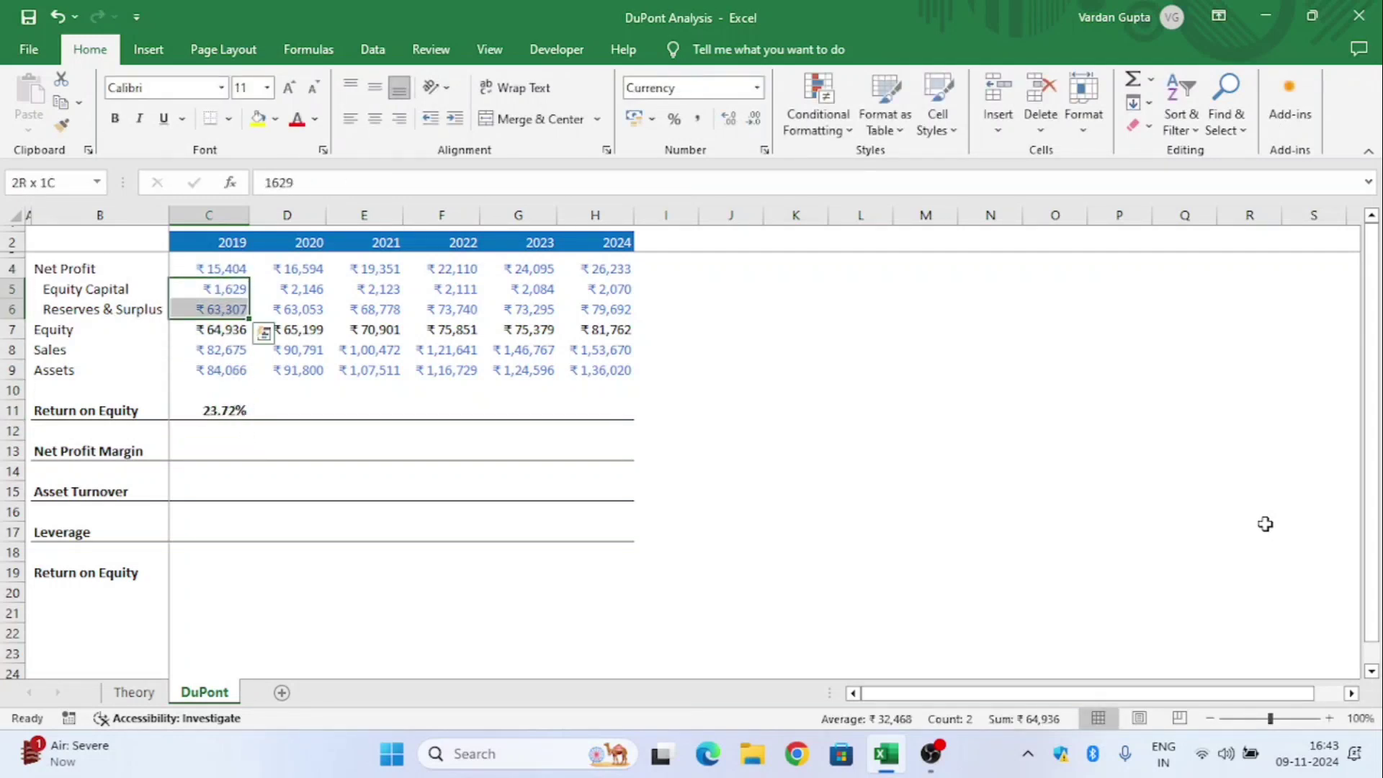
key("Down")
key("Down")
key("Up")
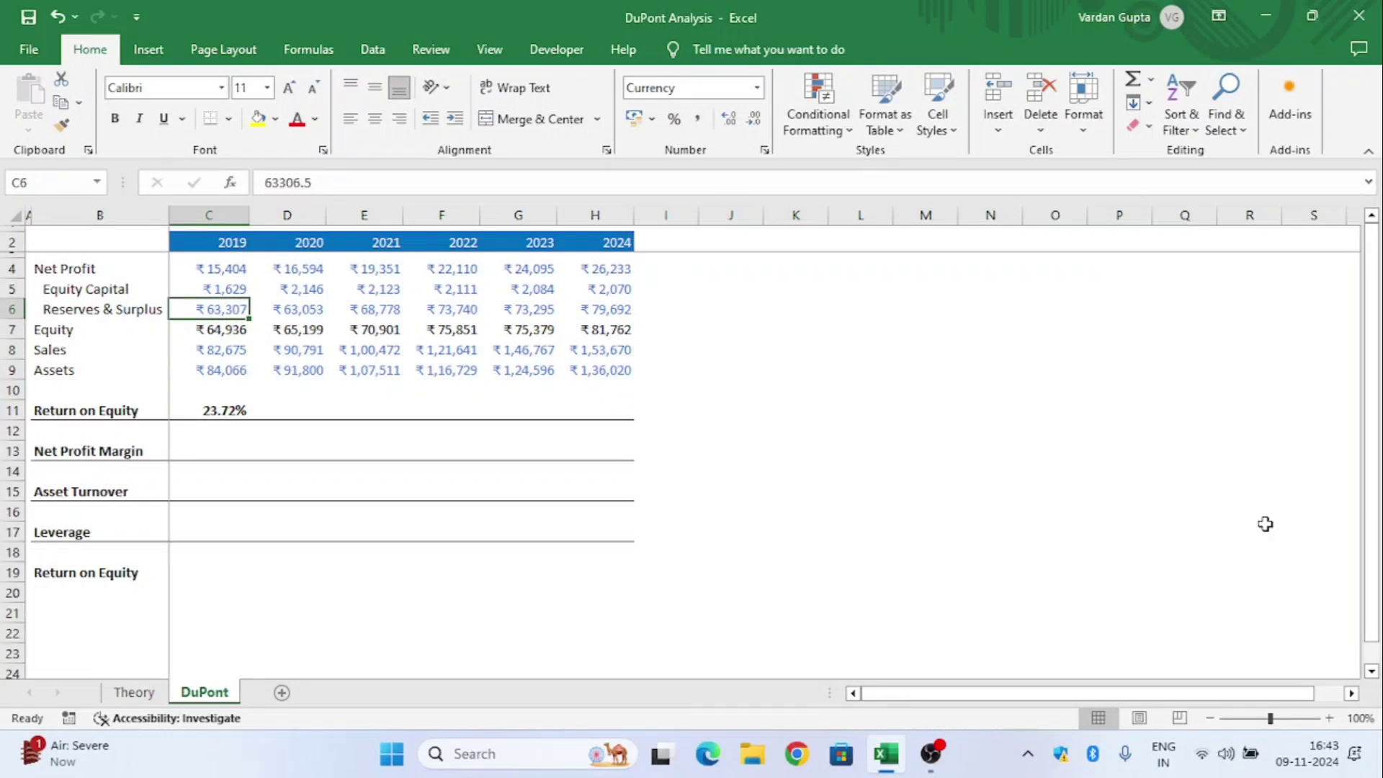
Inspect the cell references used by the 2019 Return on Equity formula in C11, leaving the formula as it is.
key("Down")
key("Down")
key("Down")
key("Down")
key("Down")
key("F2")
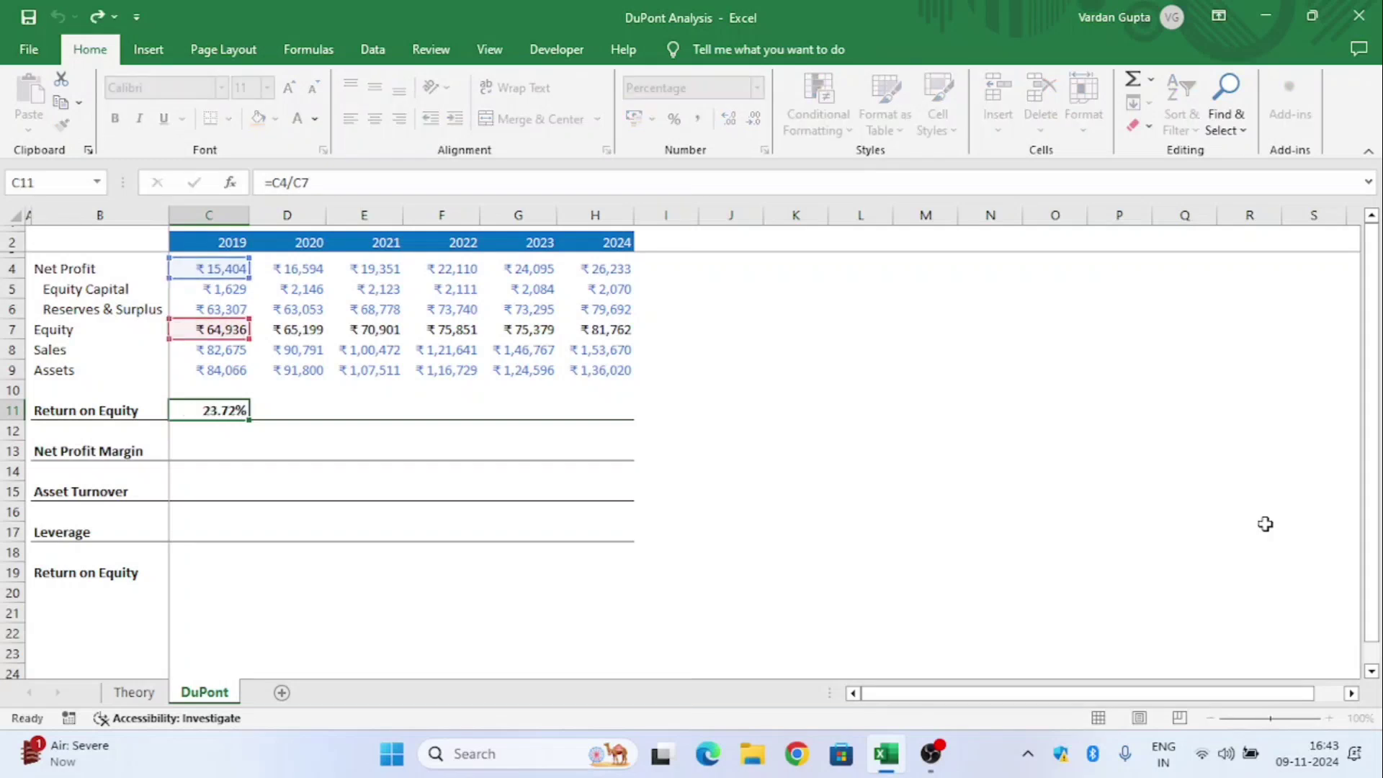
key("Escape")
Copy the Return on Equity formula from C11 across to H11 for 2020 to 2024.
key("ctrl+c")
key("shift+Right")
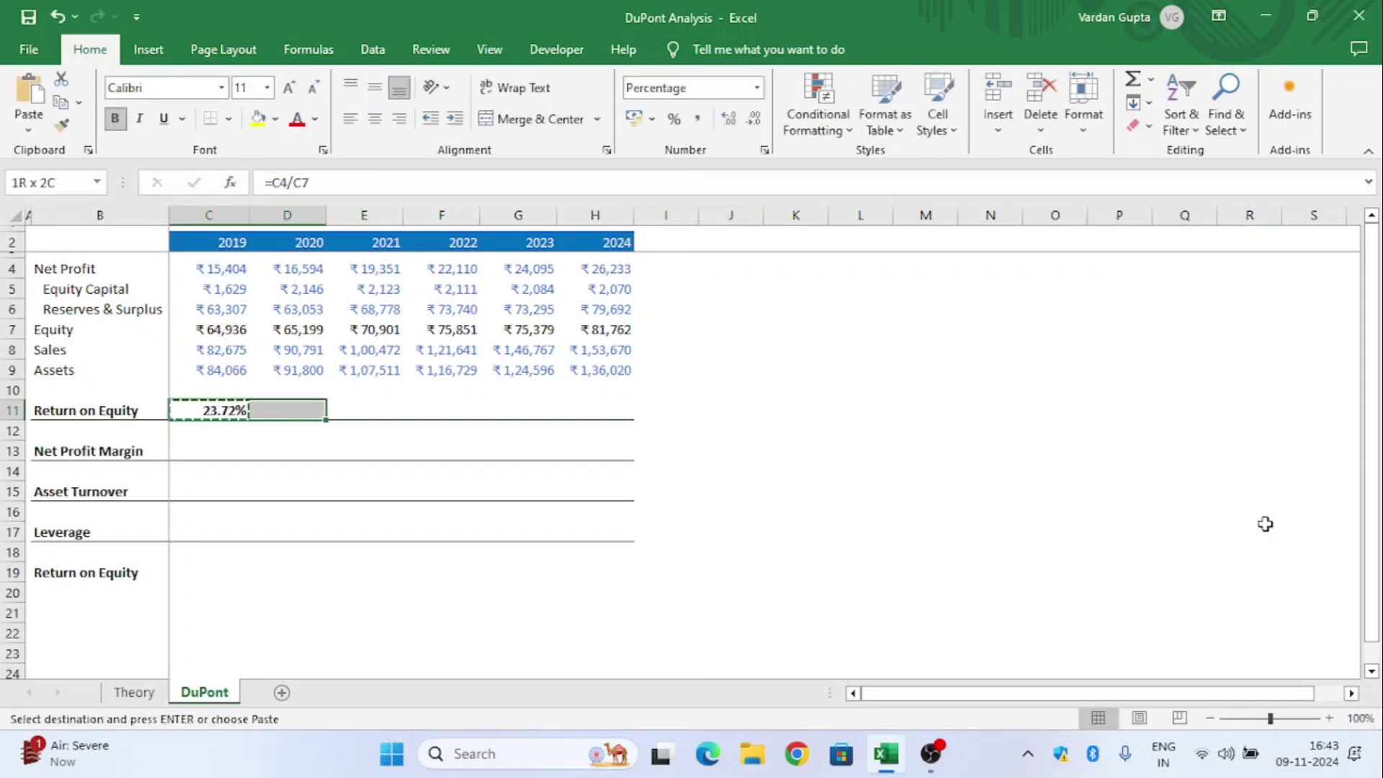
key("shift+Right")
key("shift+Right")
key("shift+Right")
key("shift+Right")
key("ctrl+v")
Examine the Return on Equity trend from 2019 to 2024 in C11:H11 and clear the copy marker.
key("shift+Left")
key("shift+Left")
key("shift+Left")
key("shift+Left")
key("shift+Left")
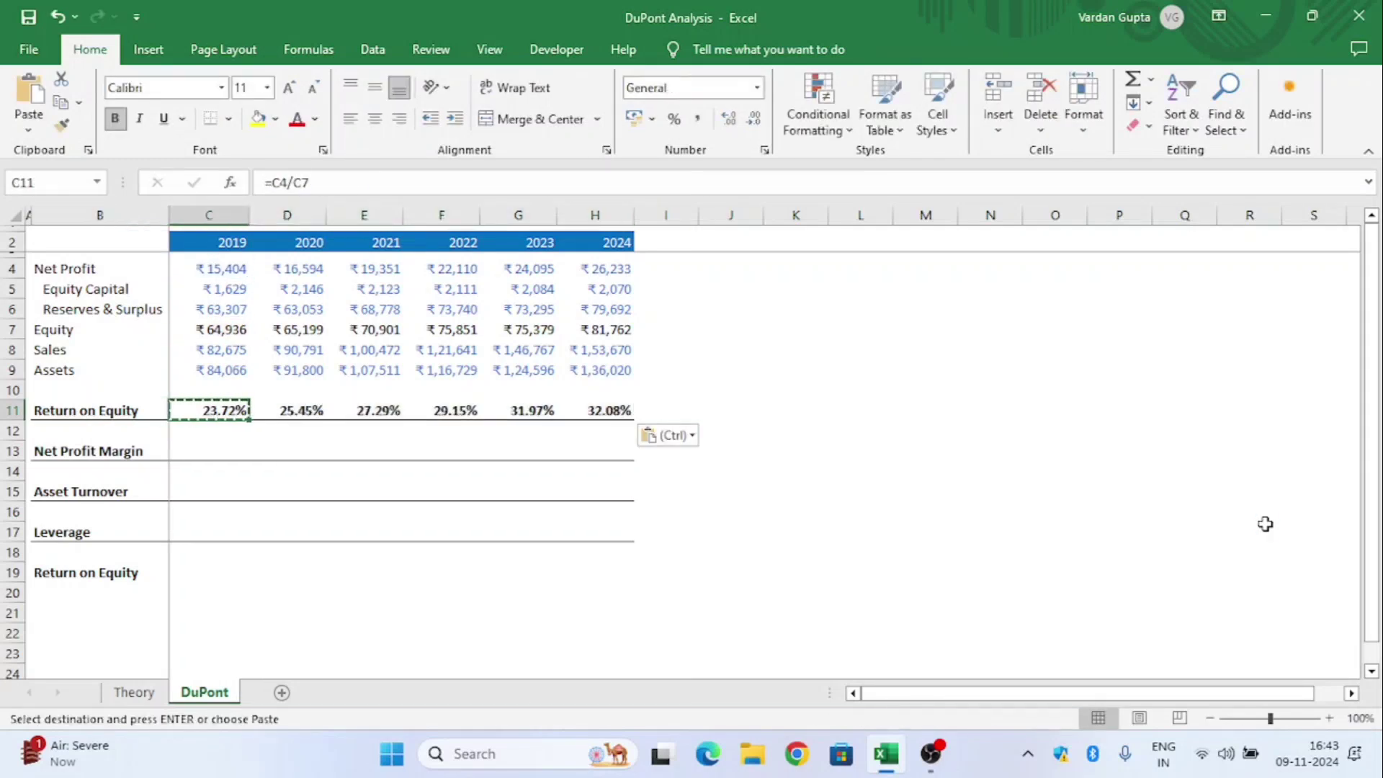
key("shift+Right")
key("shift+Right")
key("shift+Right")
key("shift+Right")
key("shift+Right")
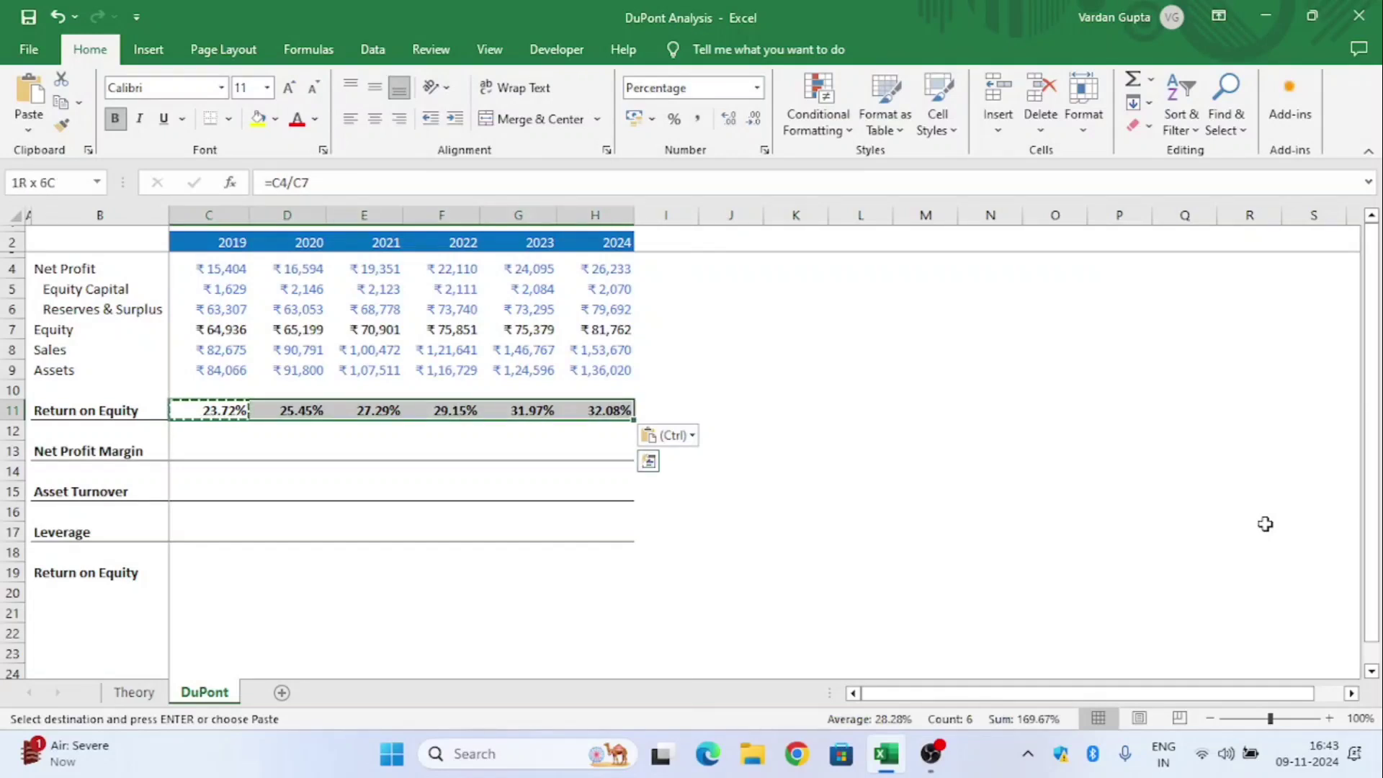
key("Escape")
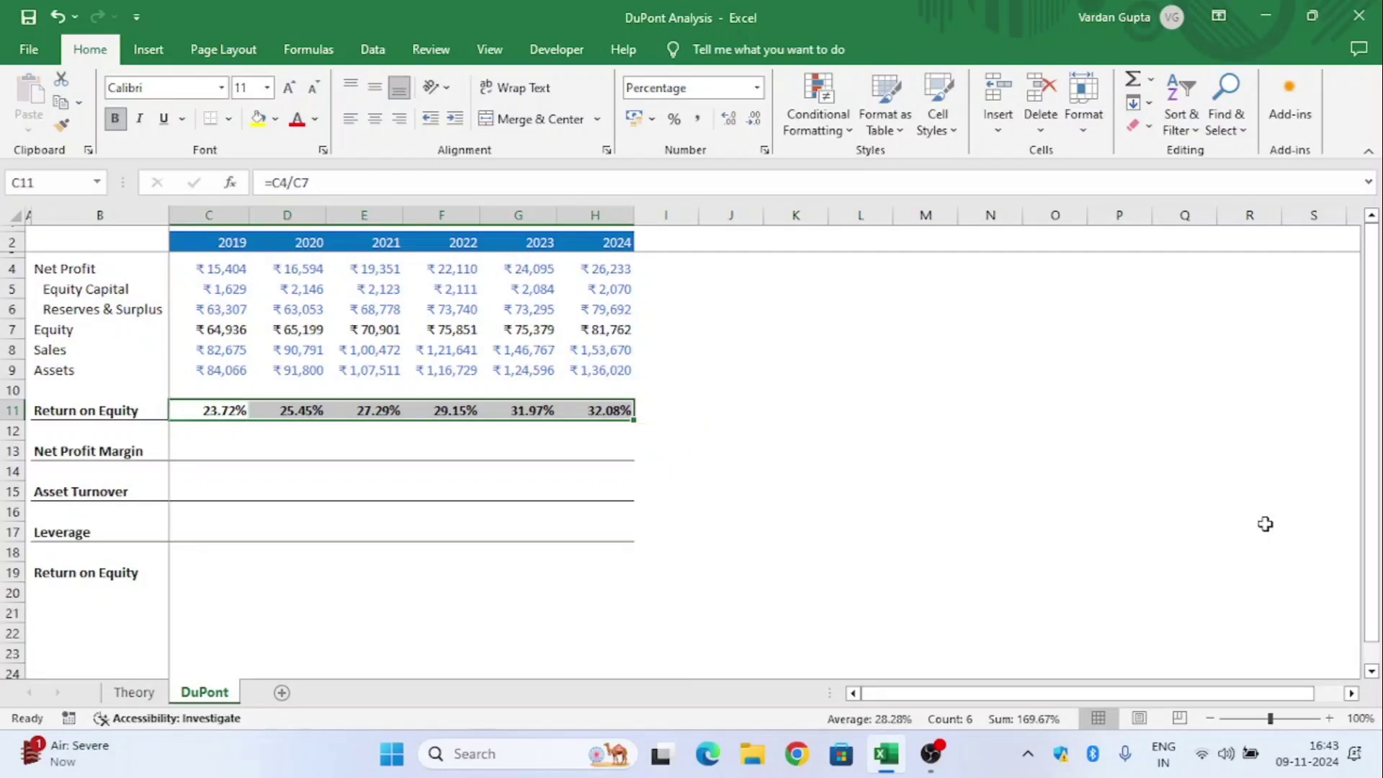
Review the component labels Net Profit Margin, Asset Turnover and Leverage in B13:B17 and return to C11.
key("Down")
key("Down")
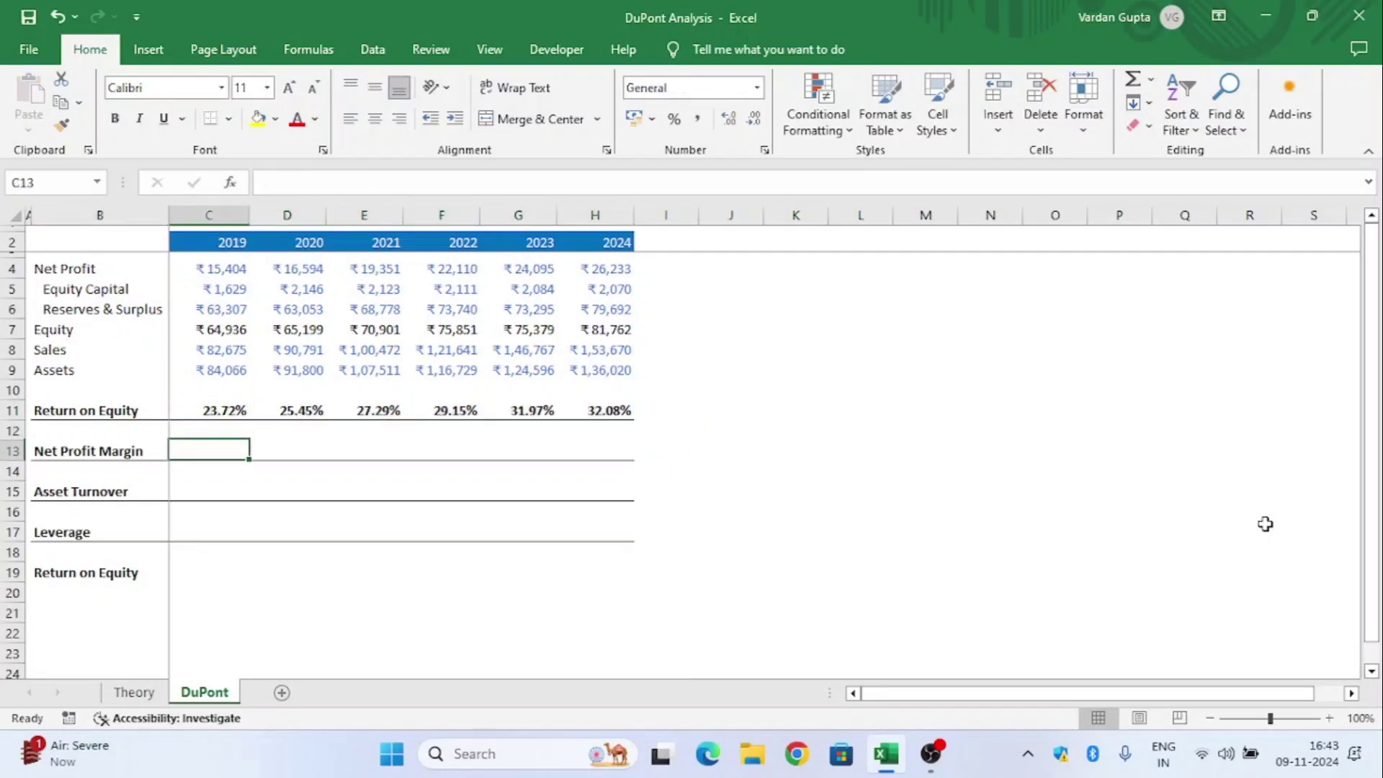
key("Left")
key("shift+Down")
key("shift+Down")
key("shift+Down")
key("shift+Down")
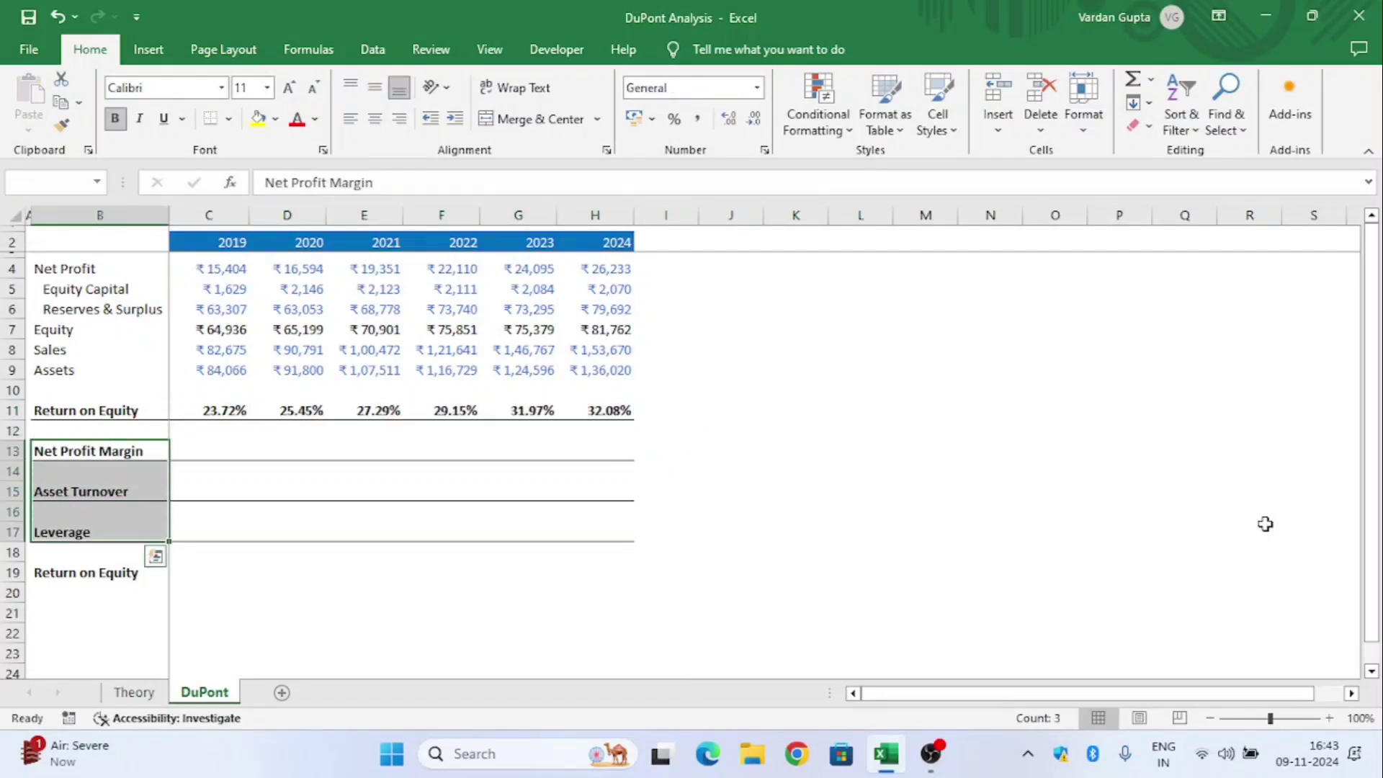
key("Up")
key("Up")
key("Right")
key("Right")
key("Left")
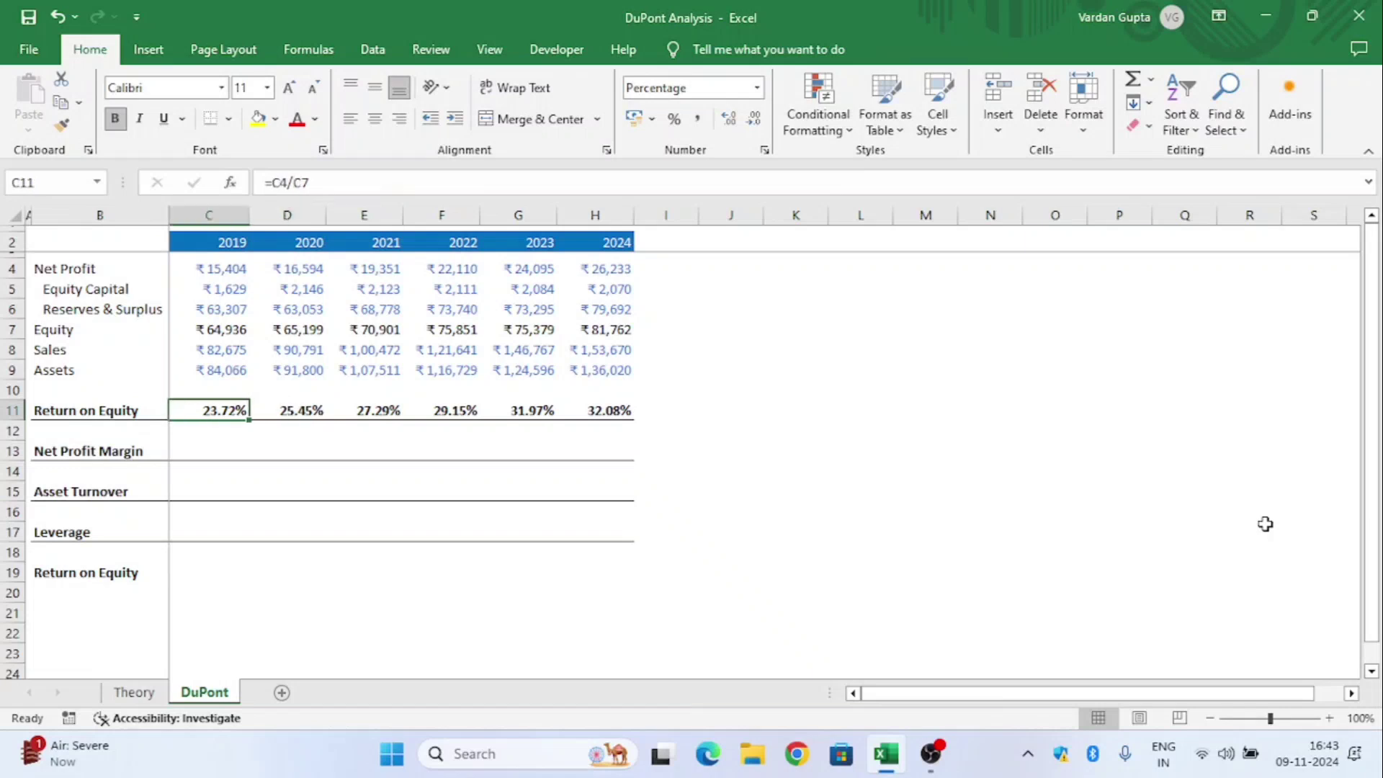
Calculate the 2019 Net Profit Margin in C13 by dividing Net Profit by Sales with =C4/C8.
key("Down")
key("Down")
type("=")
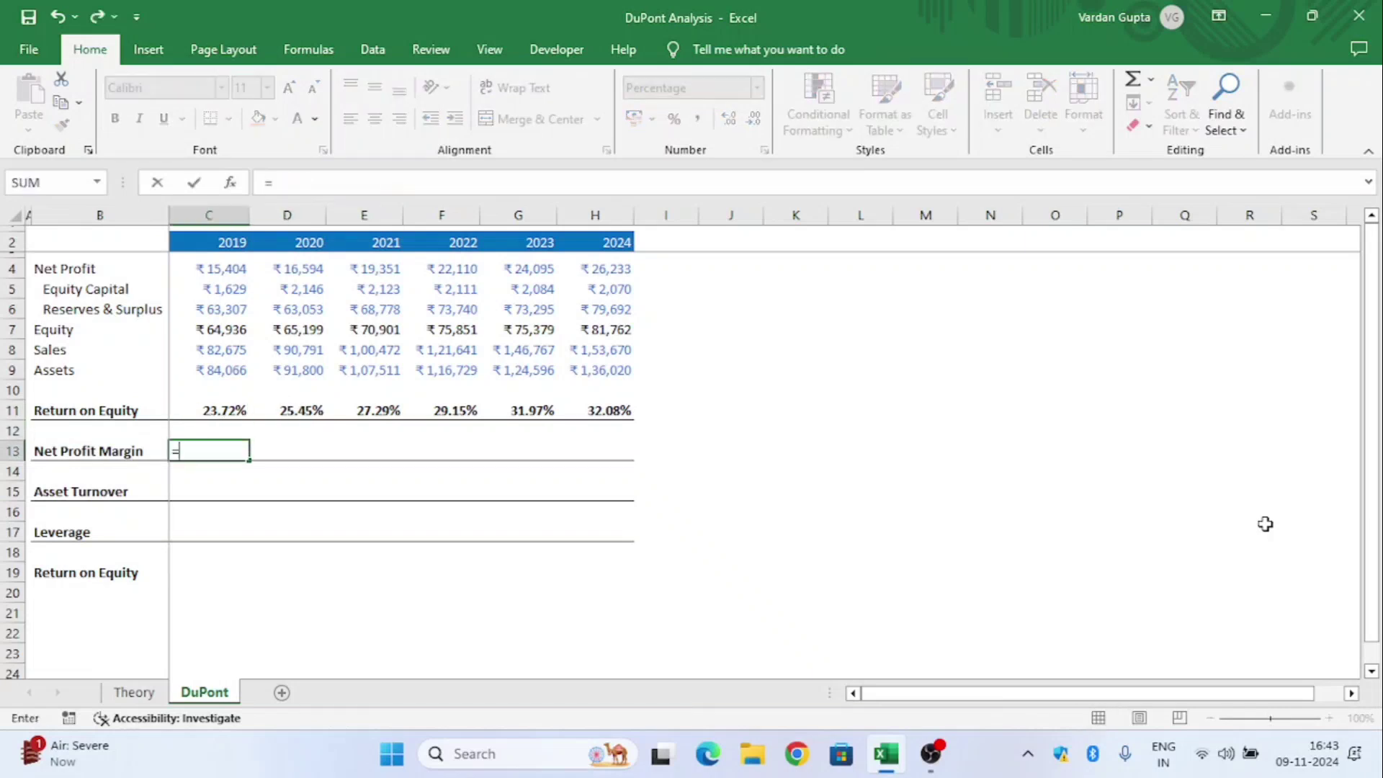
key("Up")
key("Up")
key("Up")
key("Up")
key("Up")
key("Up")
key("Up")
key("Up")
key("Up")
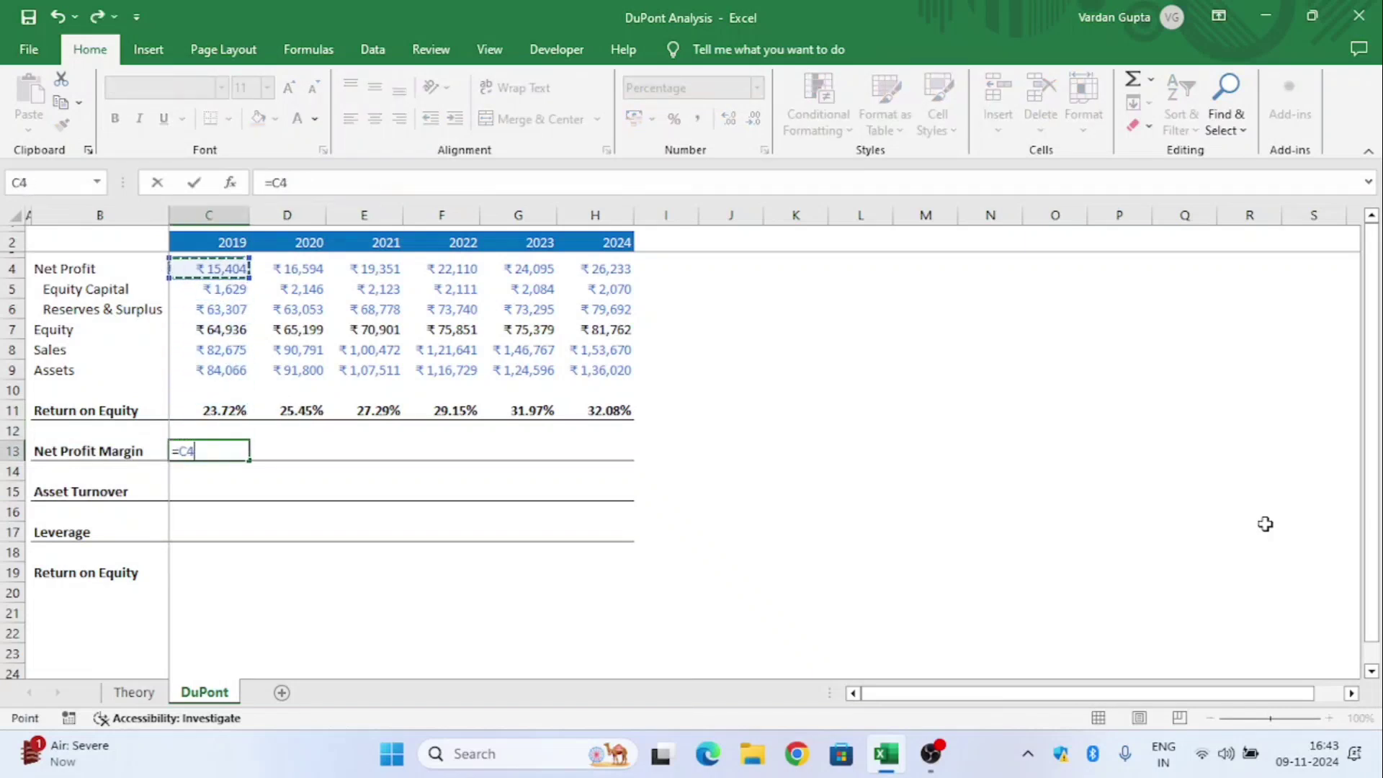
type("/")
key("Up")
key("Up")
key("Up")
key("Up")
key("Up")
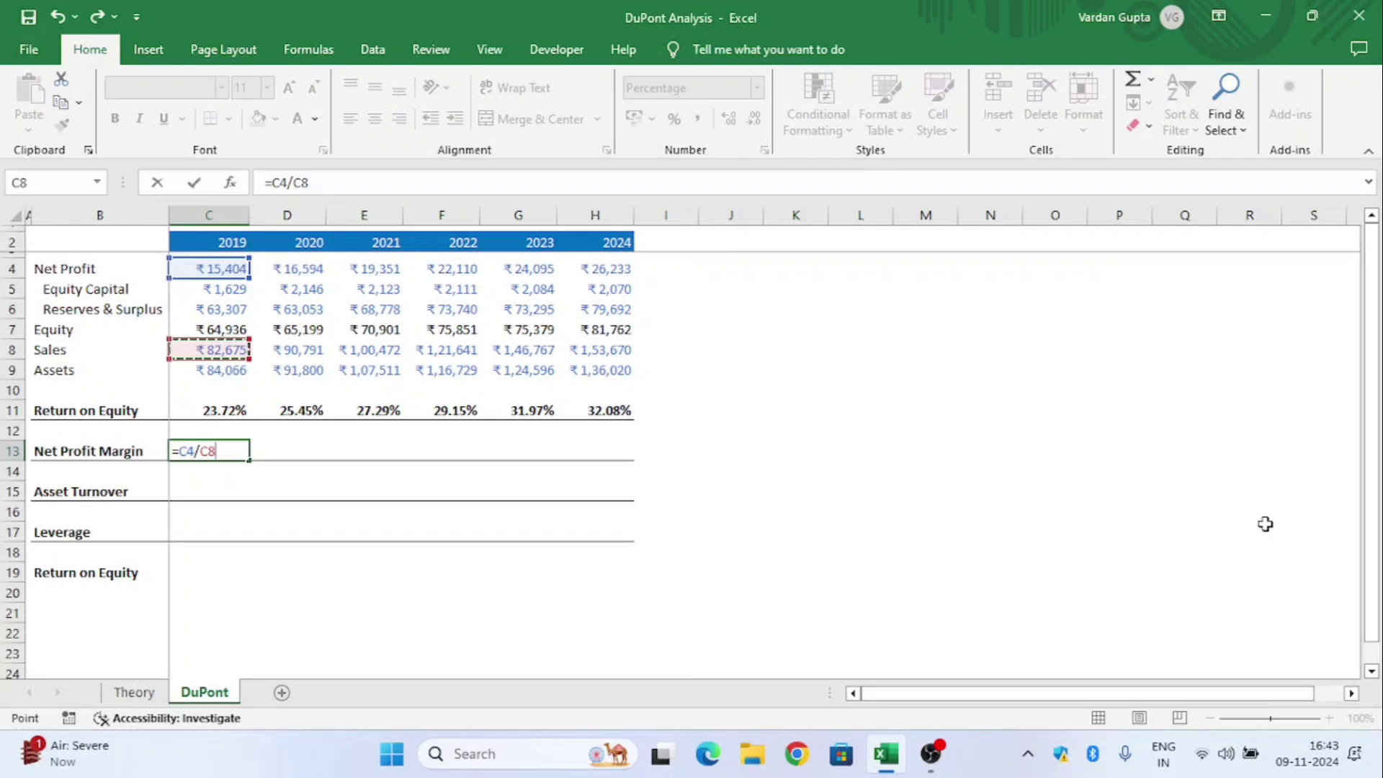
key("ctrl+Return")
Copy the Net Profit Margin formula from C13 across to H13 for 2020 to 2024.
key("ctrl+c")
key("shift+Right")
key("shift+Right")
key("shift+Right")
key("shift+Right")
key("shift+Right")
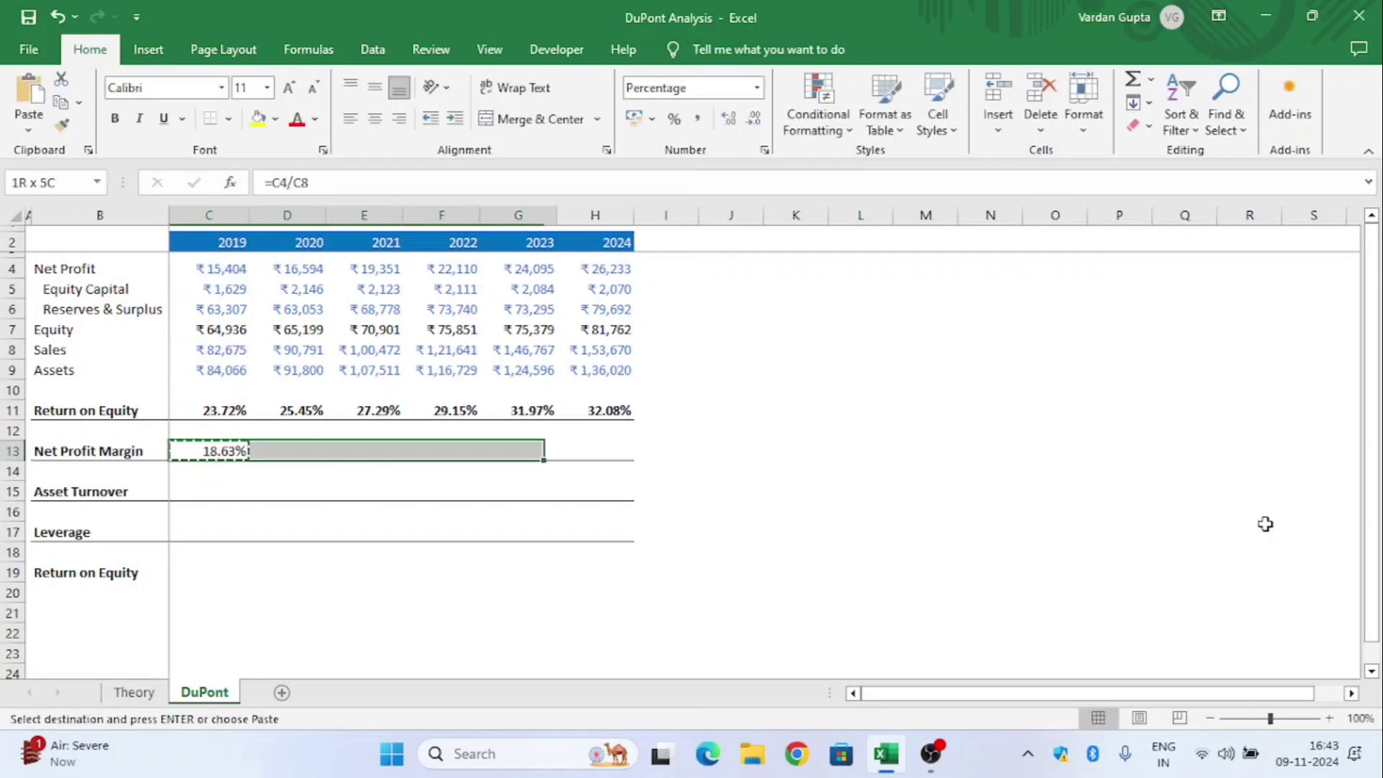
key("ctrl+v")
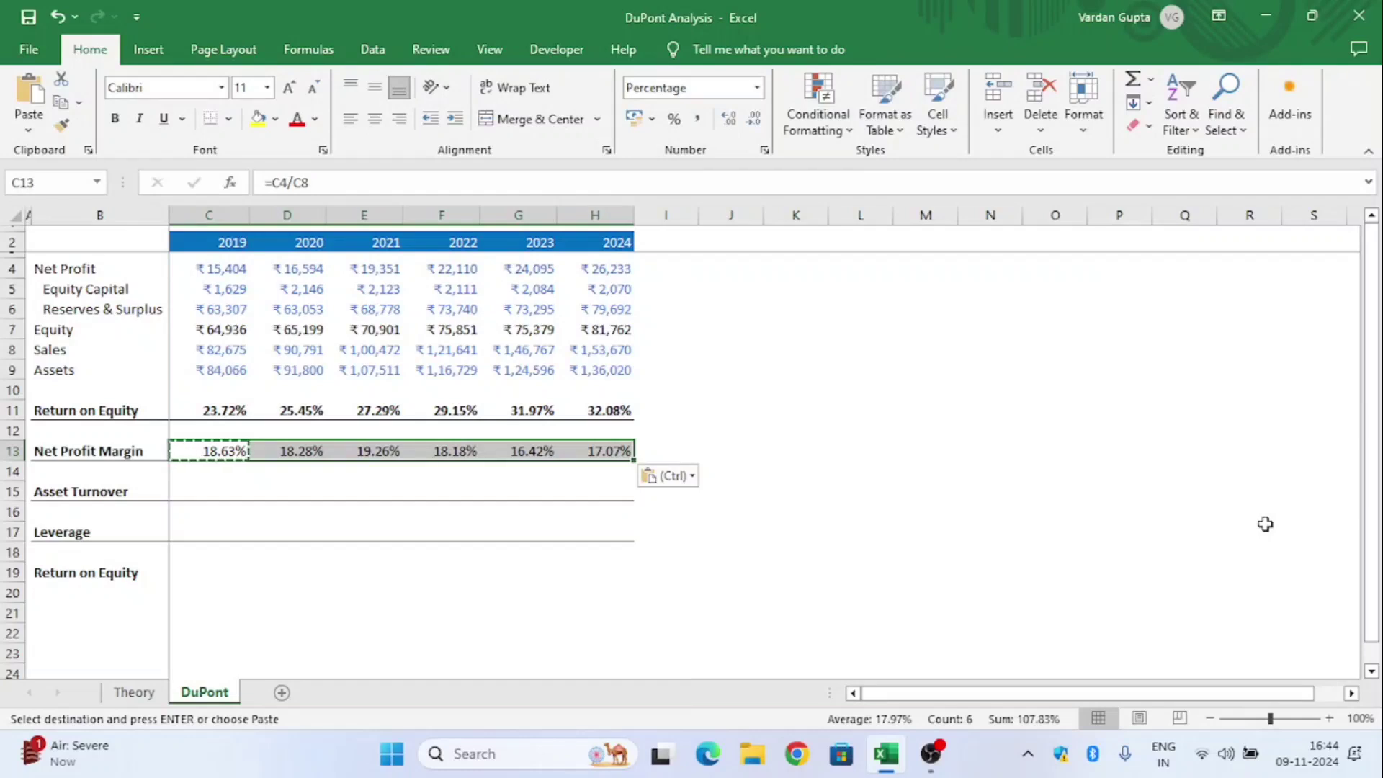
Compare the Net Profit Margins from 2019 to 2024 along row 13 and clear the copy marker.
key("Left")
key("Right")
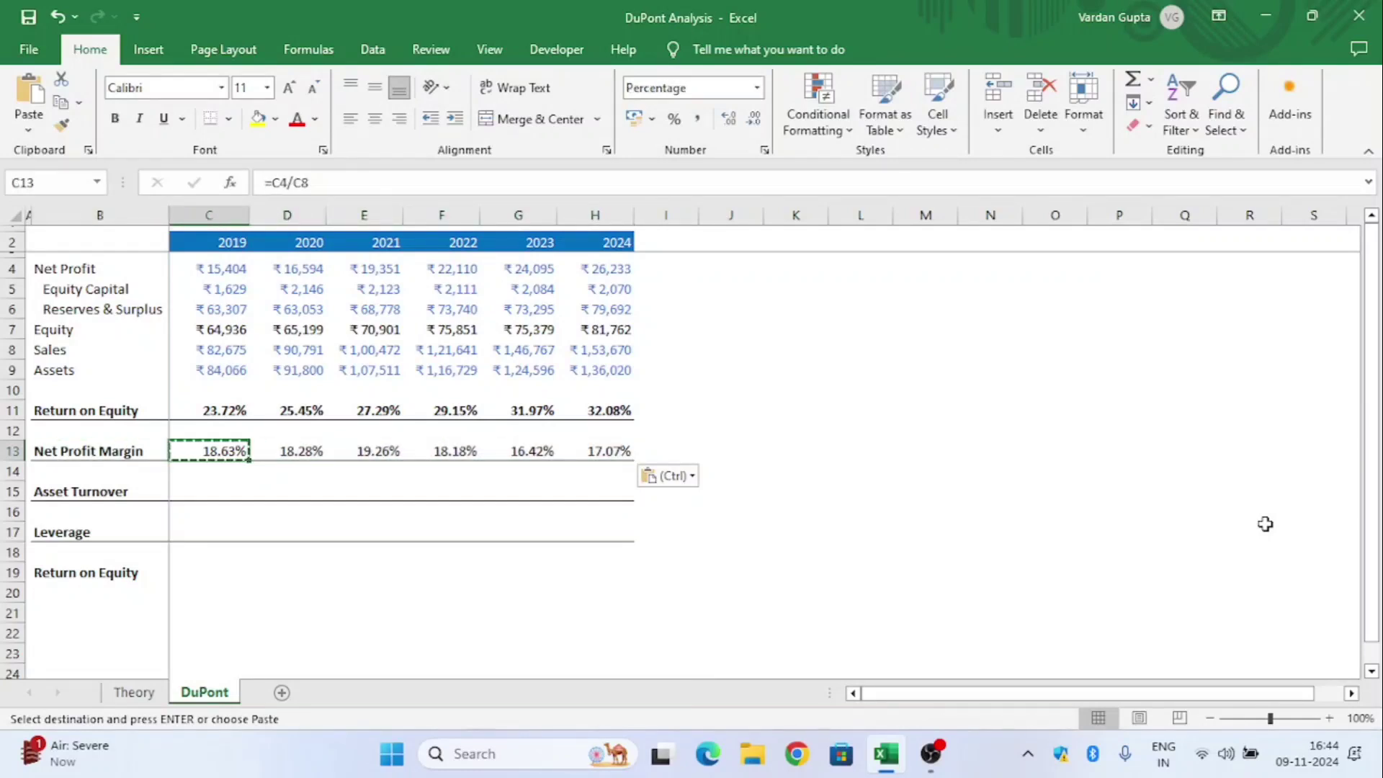
key("ctrl+Right")
key("Left")
key("Left")
key("Left")
key("Left")
key("Left")
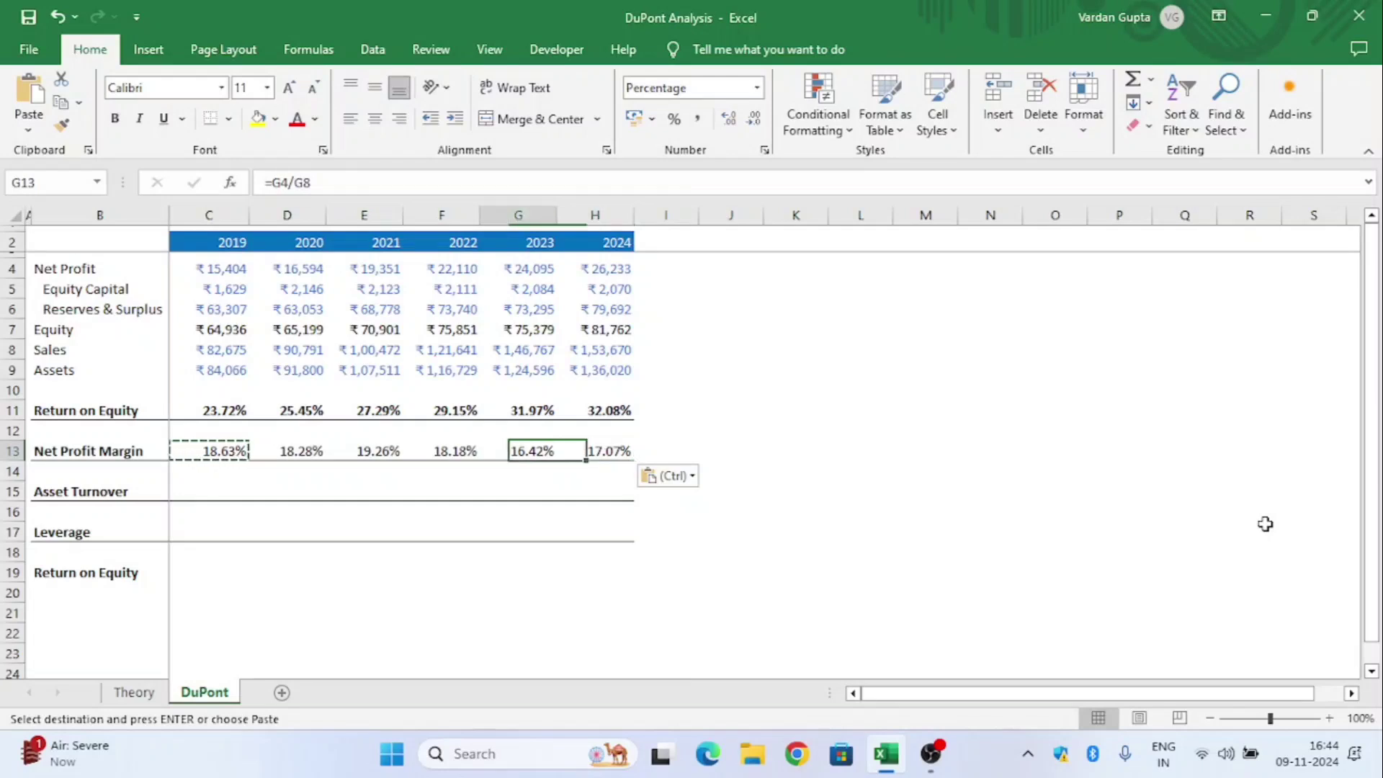
key("Right")
key("Left")
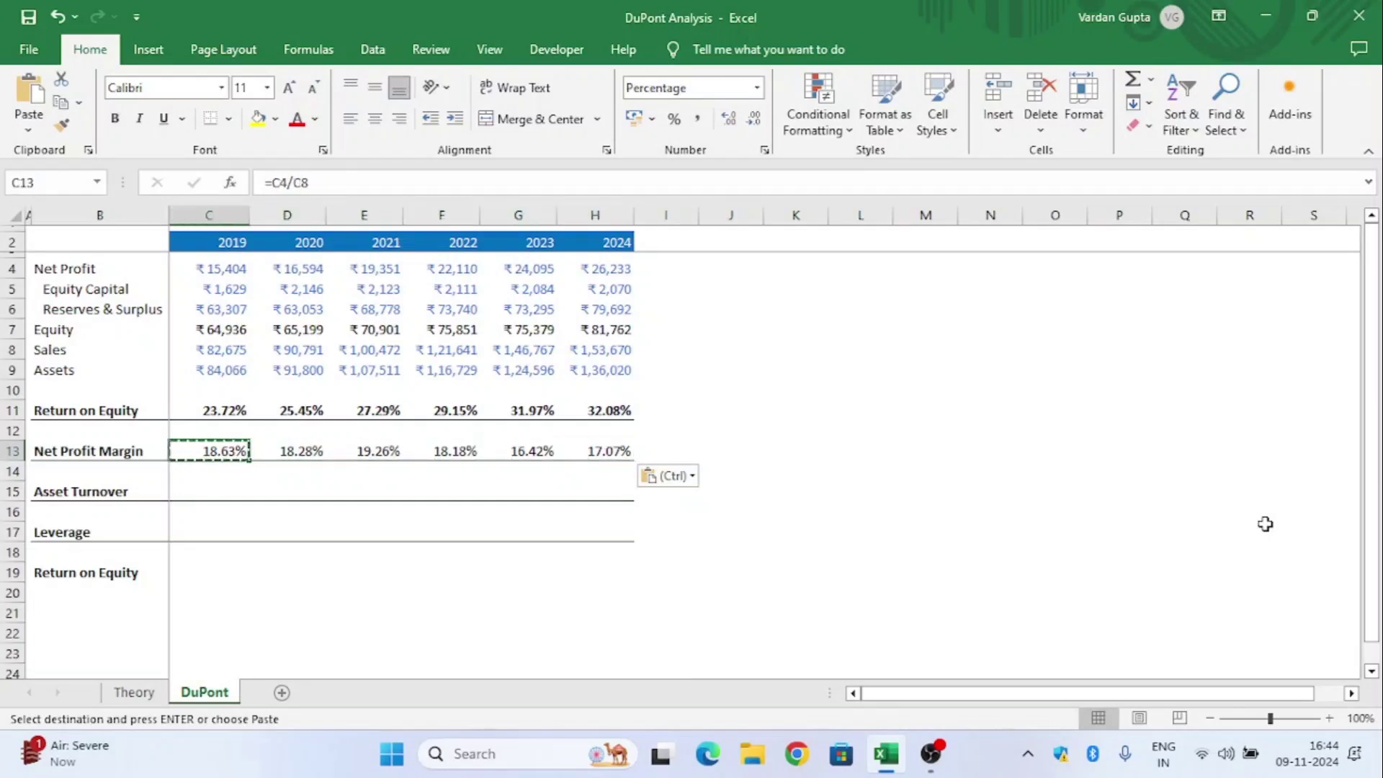
key("ctrl+Right")
key("Left")
key("Left")
key("Left")
key("Left")
key("Left")
key("Escape")
Calculate the 2019 Asset Turnover in C15 by dividing Sales by Assets with =C8/C9.
key("Down")
key("Down")
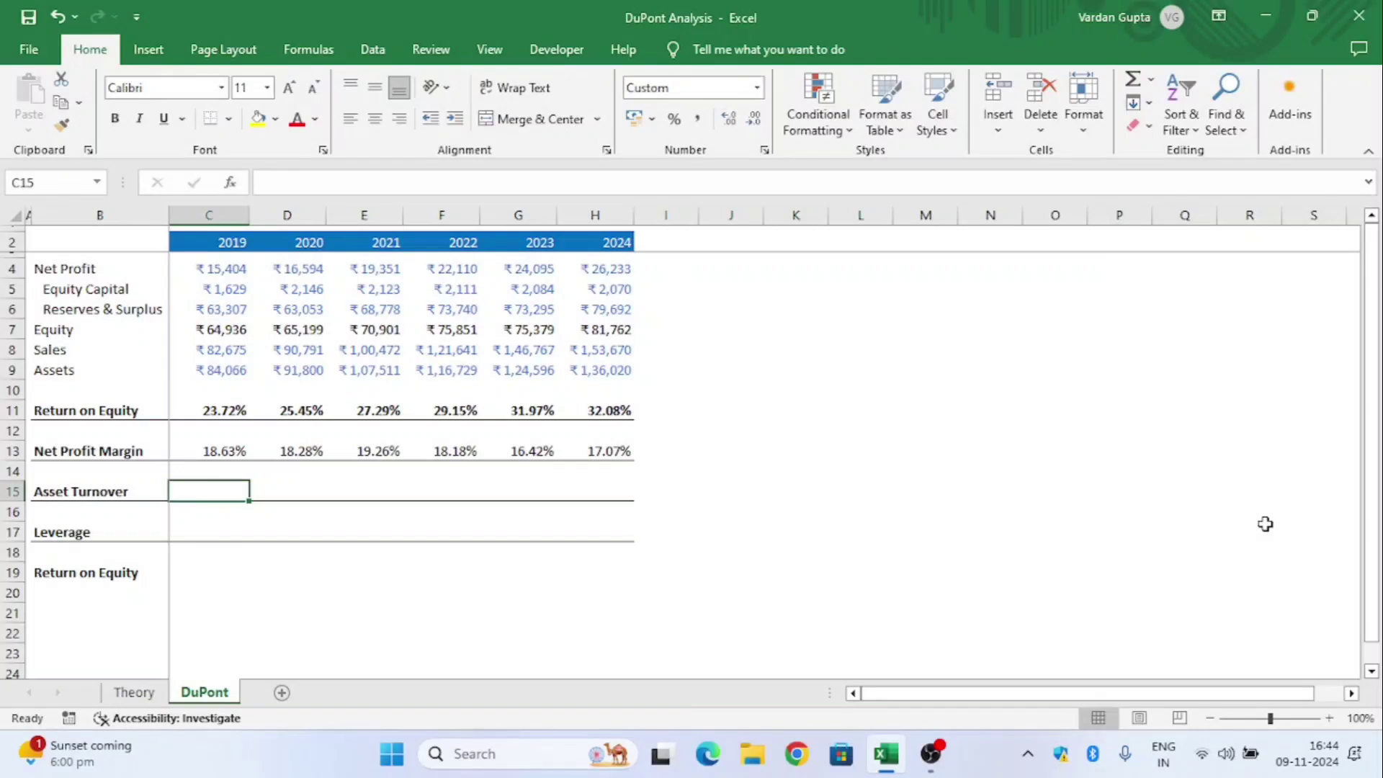
type("=")
key("Up")
key("Up")
key("Up")
key("Up")
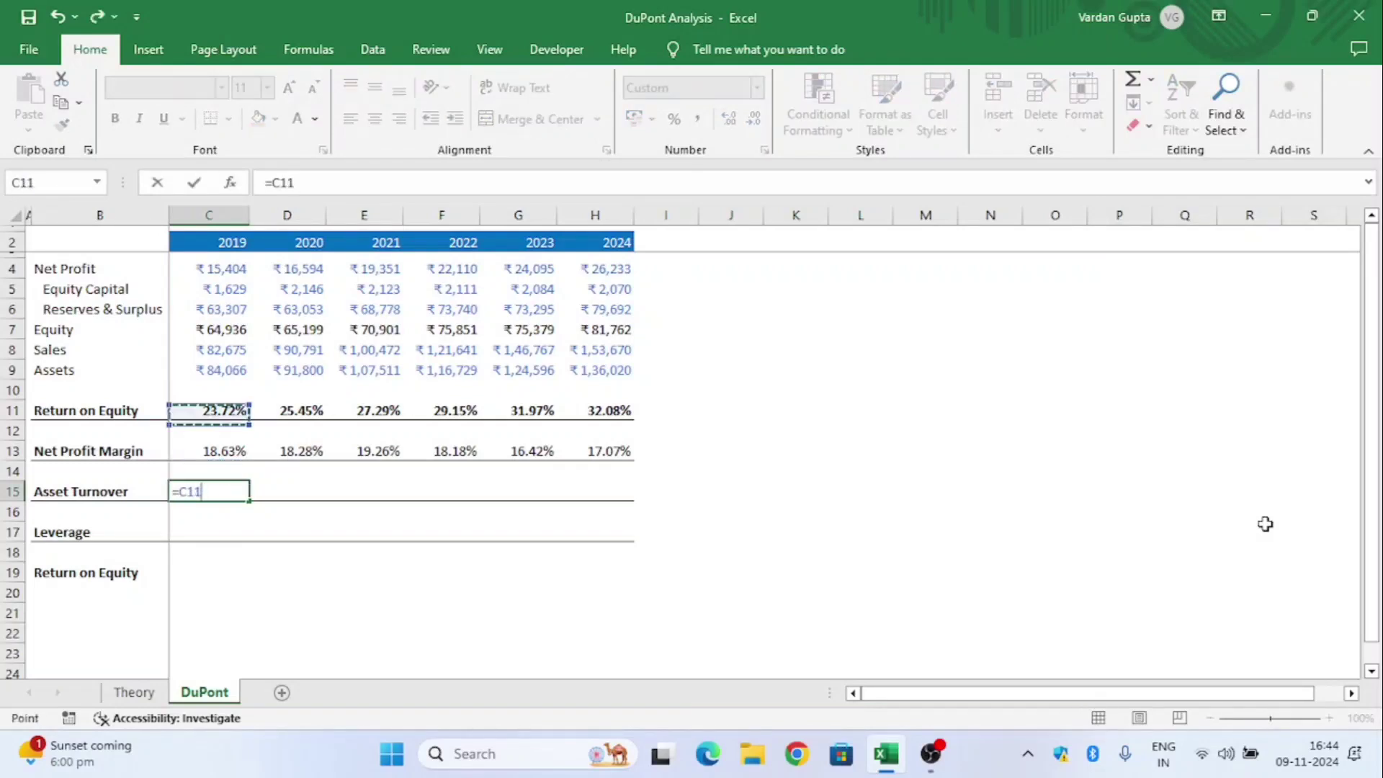
key("Up")
key("Up")
key("Up")
type("/")
key("Up")
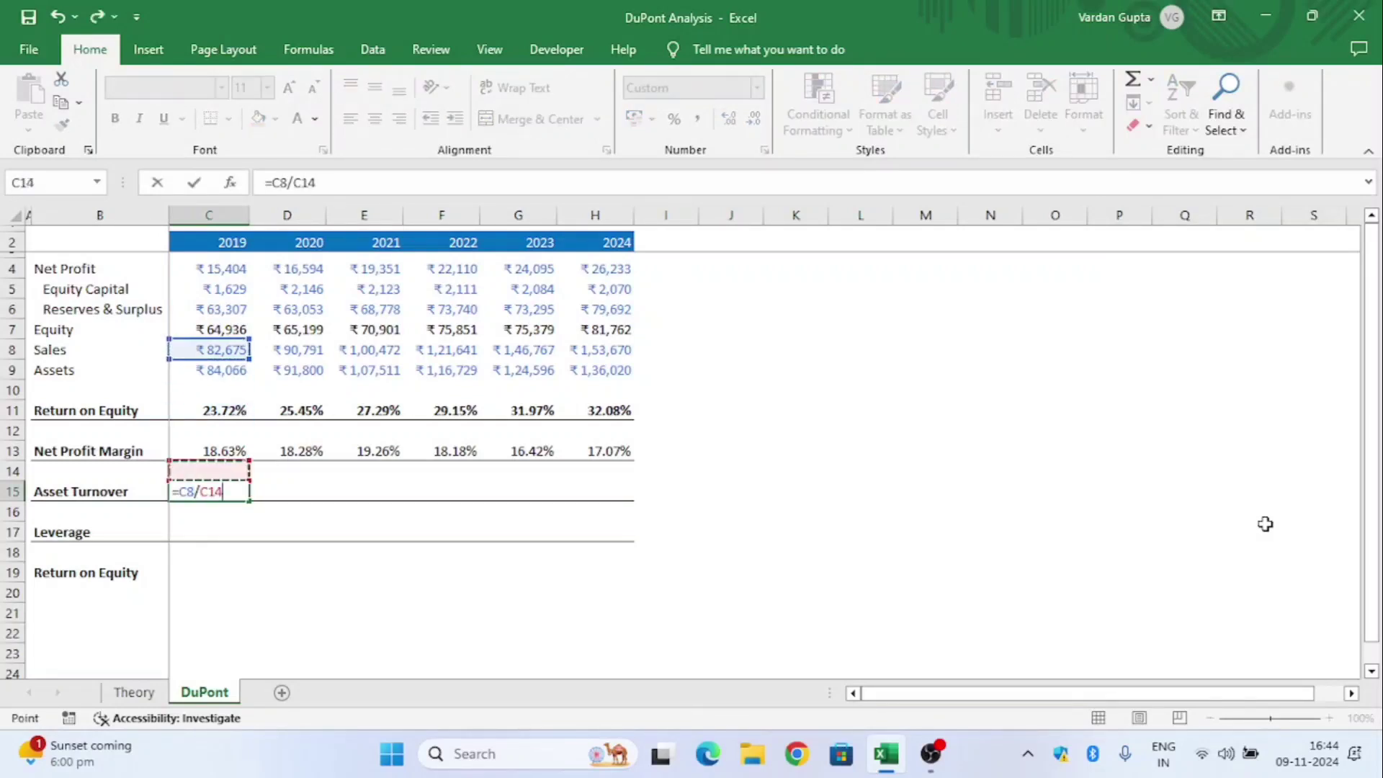
key("Up")
key("Up")
key("Up")
key("Up")
key("Up")
key("Return")
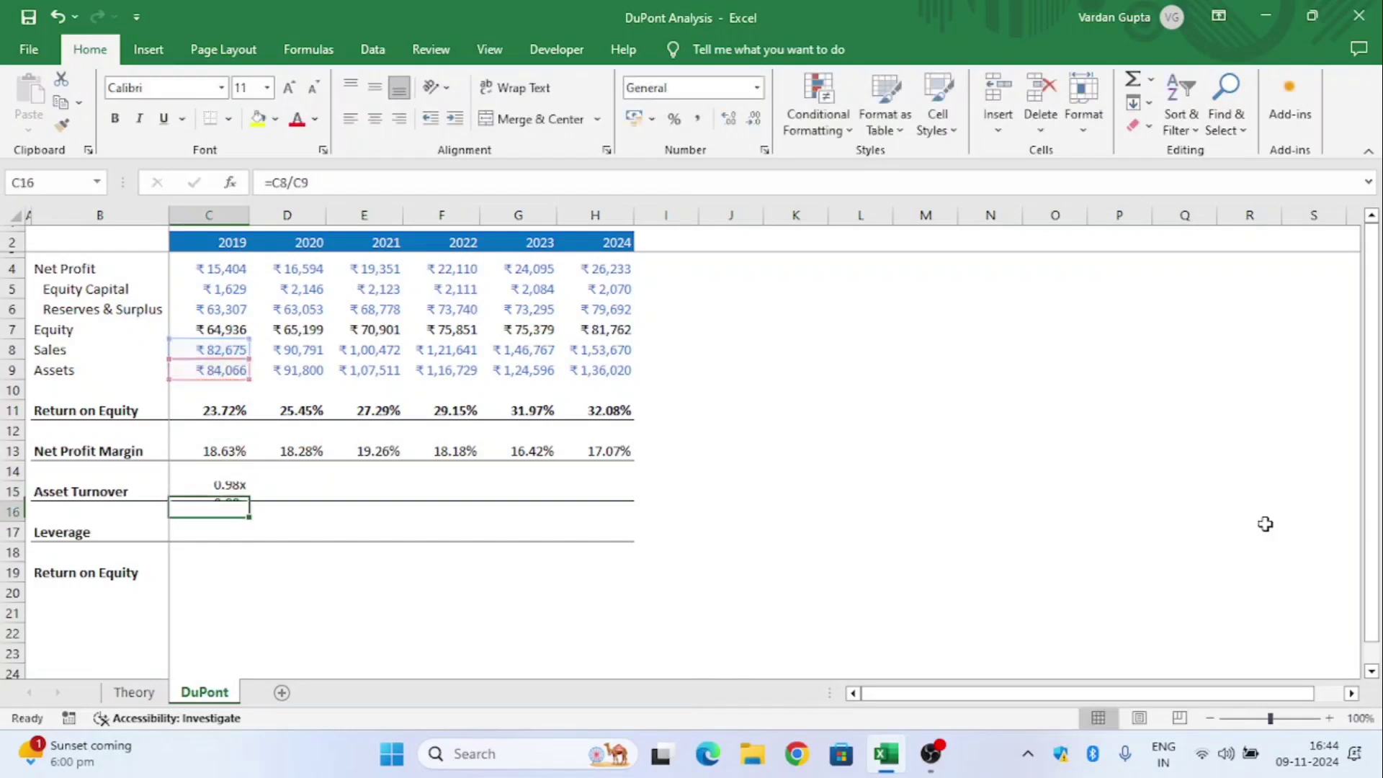
Copy the Asset Turnover formula from C15 across to H15 for 2020 to 2024.
key("Up")
key("ctrl+c")
key("shift+Right")
key("shift+Right")
key("shift+Right")
key("shift+Right")
key("shift+Right")
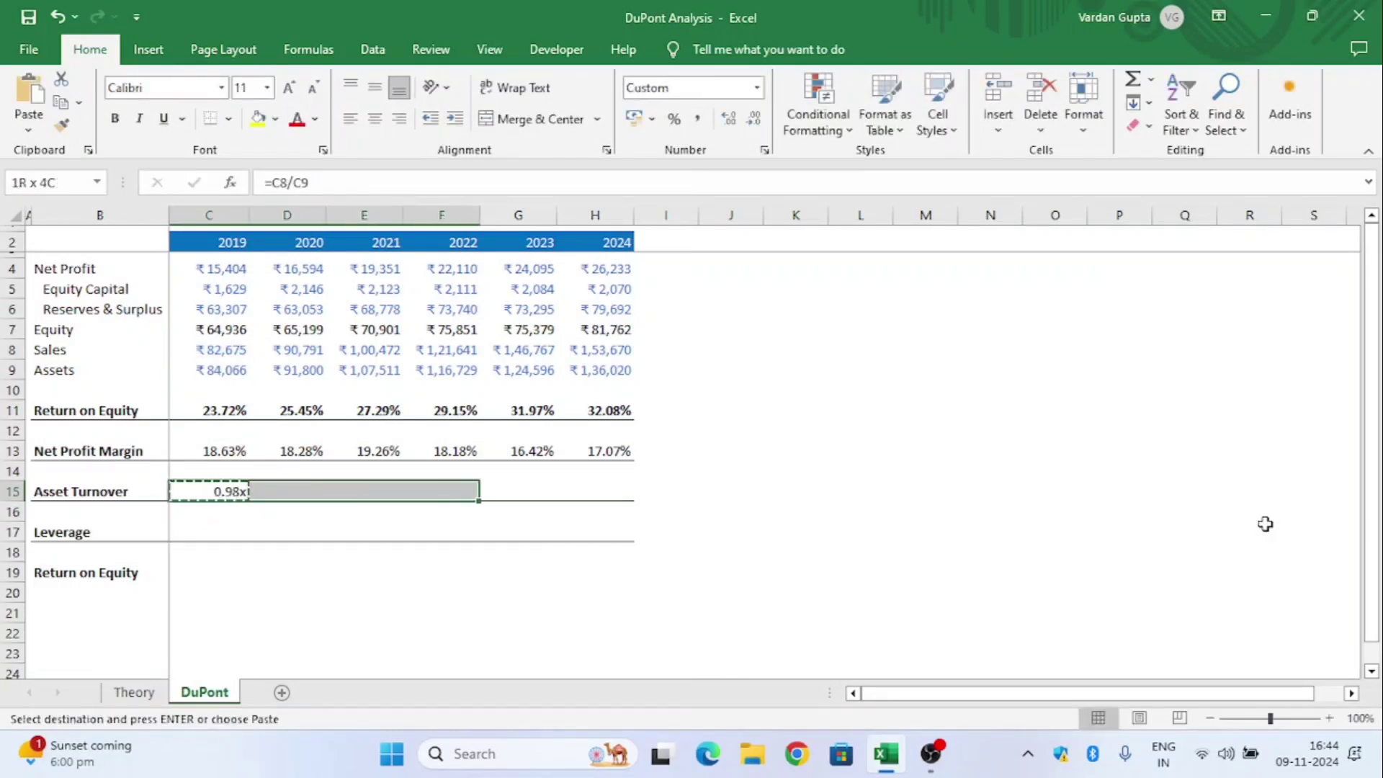
key("ctrl+v")
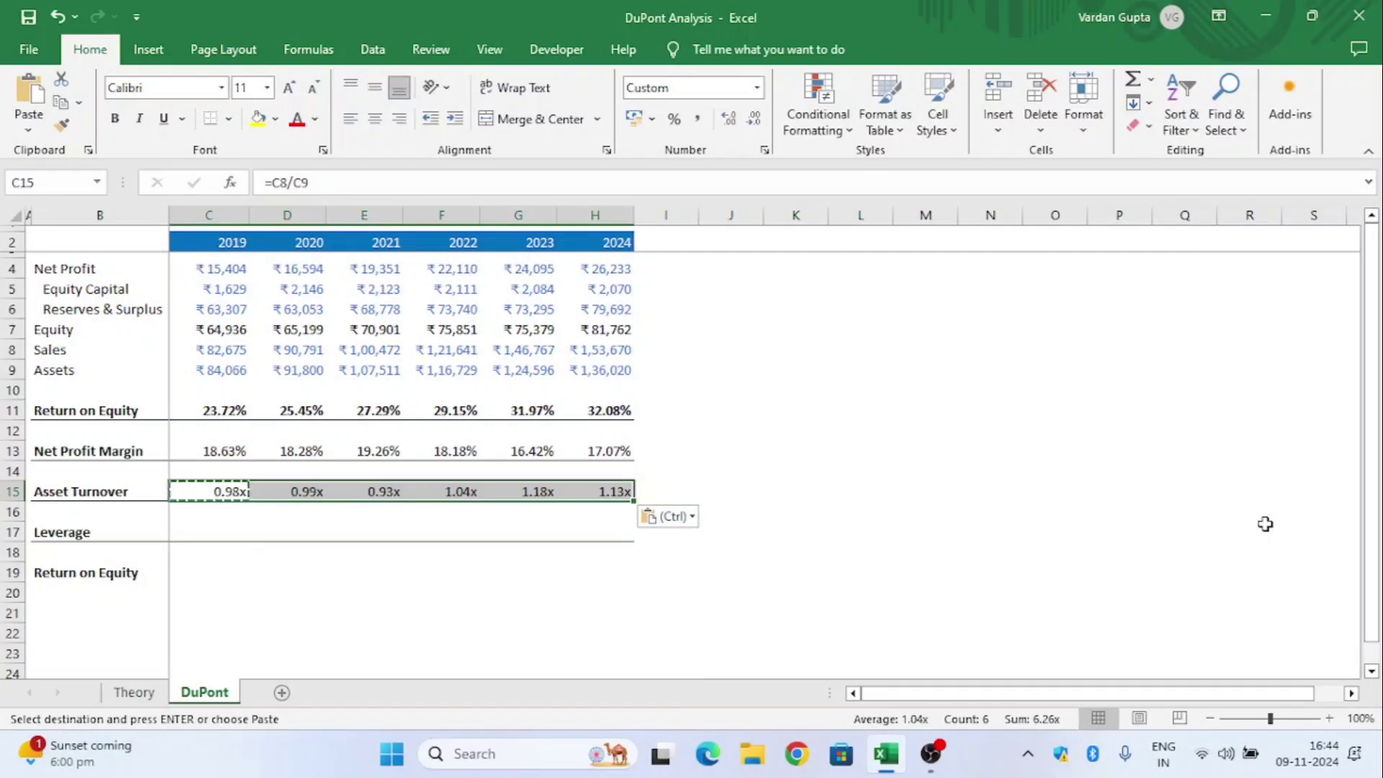
Compare the Return on Equity and Net Profit Margin rows with the 2019 to 2024 Asset Turnover values in C15:H15.
key("Up")
key("Up")
key("Up")
key("Up")
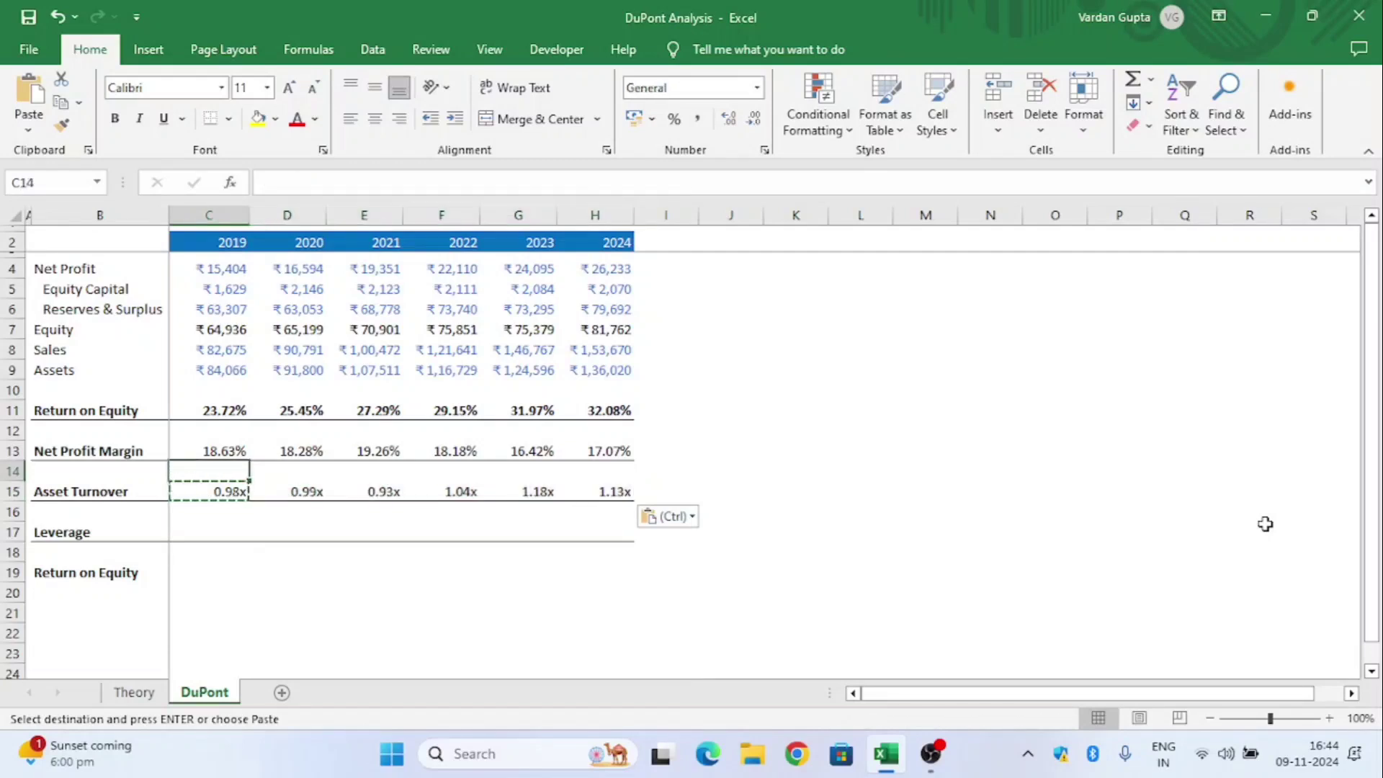
key("ctrl+shift+Right")
key("Down")
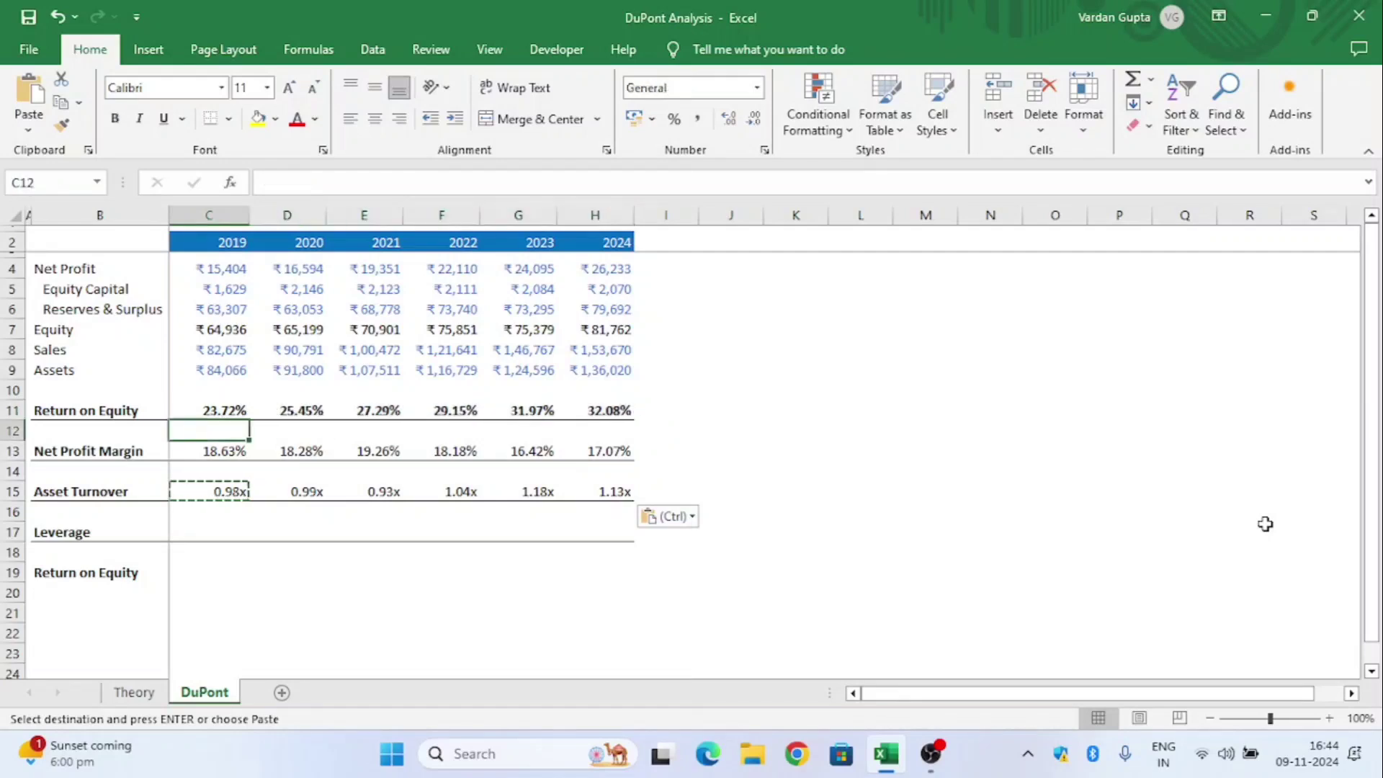
key("Down")
key("Down")
key("Down")
key("ctrl+shift+Right")
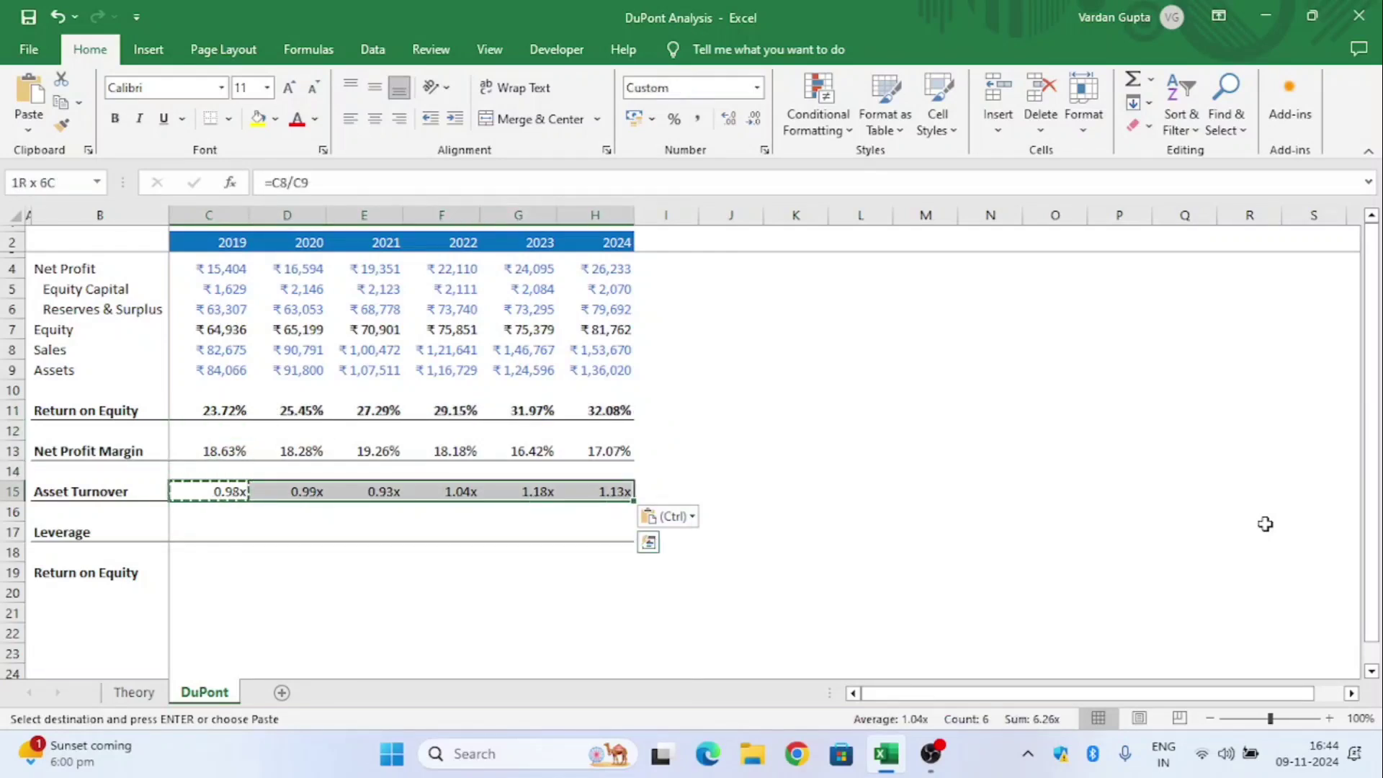
Calculate the 2019 Leverage in C17 by dividing Assets by Equity with =C9/C7.
key("Down")
key("Down")
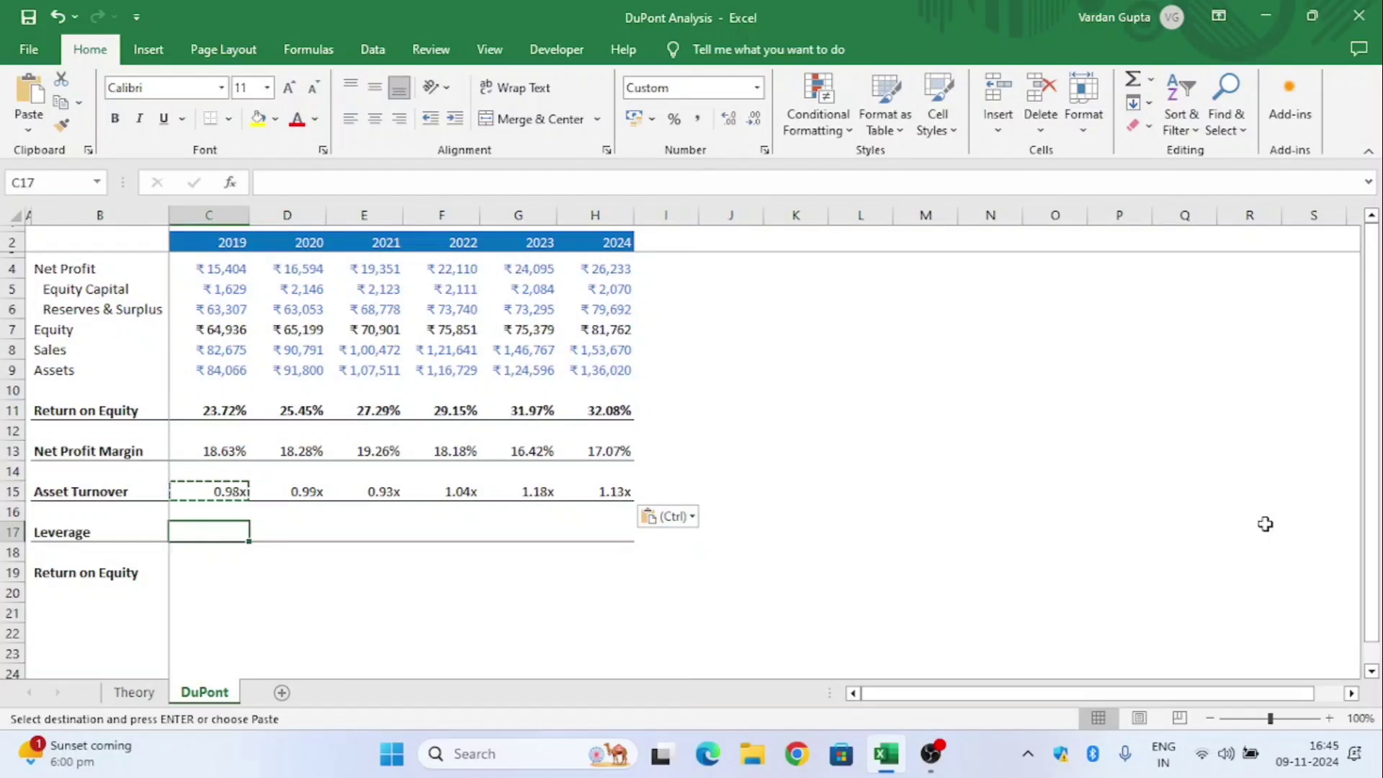
type("=")
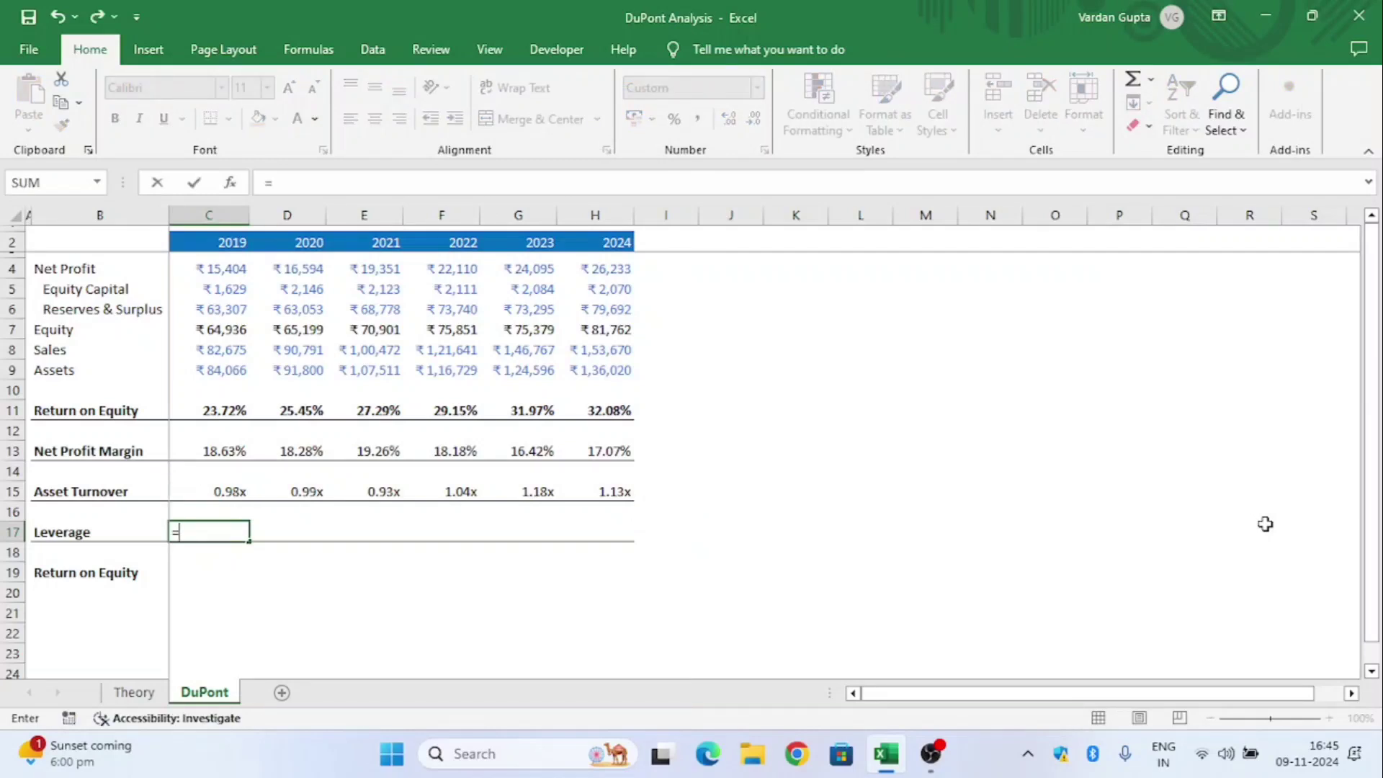
key("Up")
key("Up")
key("Up")
key("Up")
key("Up")
key("Up")
key("Up")
key("Up")
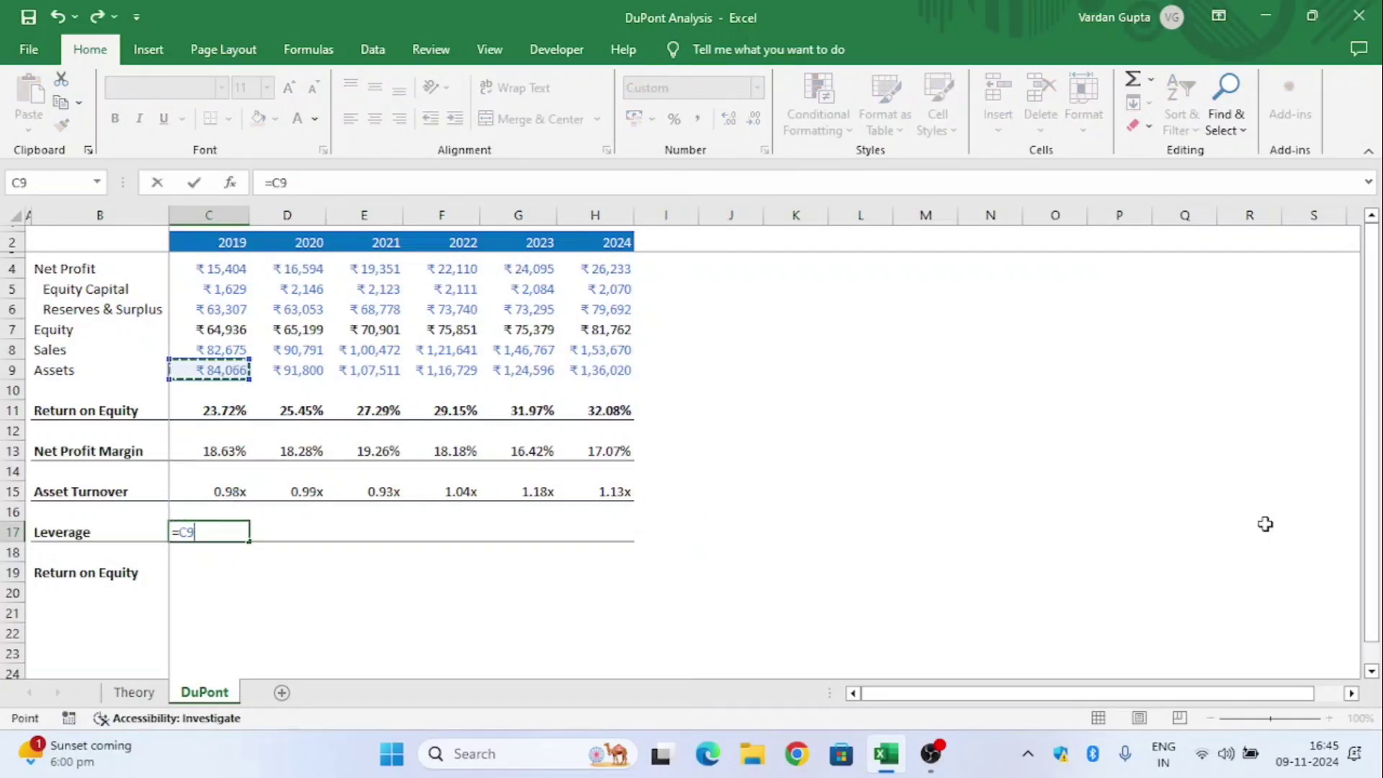
type("/")
key("Up")
key("Up")
key("Up")
key("Up")
key("Up")
key("Up")
key("Up")
key("Up")
key("Up")
key("Up")
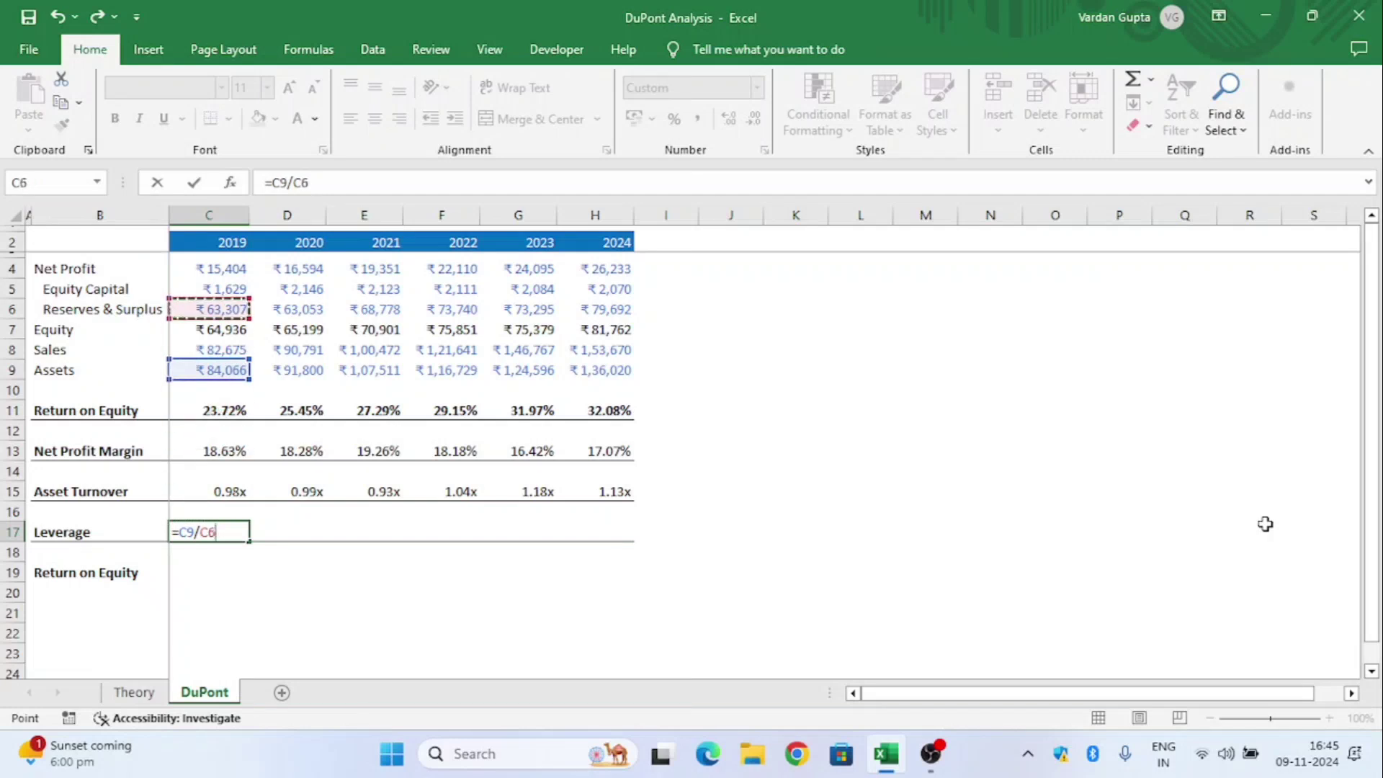
key("Return")
Copy the Leverage formula from C17 across to H17 for 2020 to 2024.
key("Up")
key("ctrl+c")
key("shift+Right")
key("shift+Right")
key("shift+Right")
key("shift+Right")
key("shift+Right")
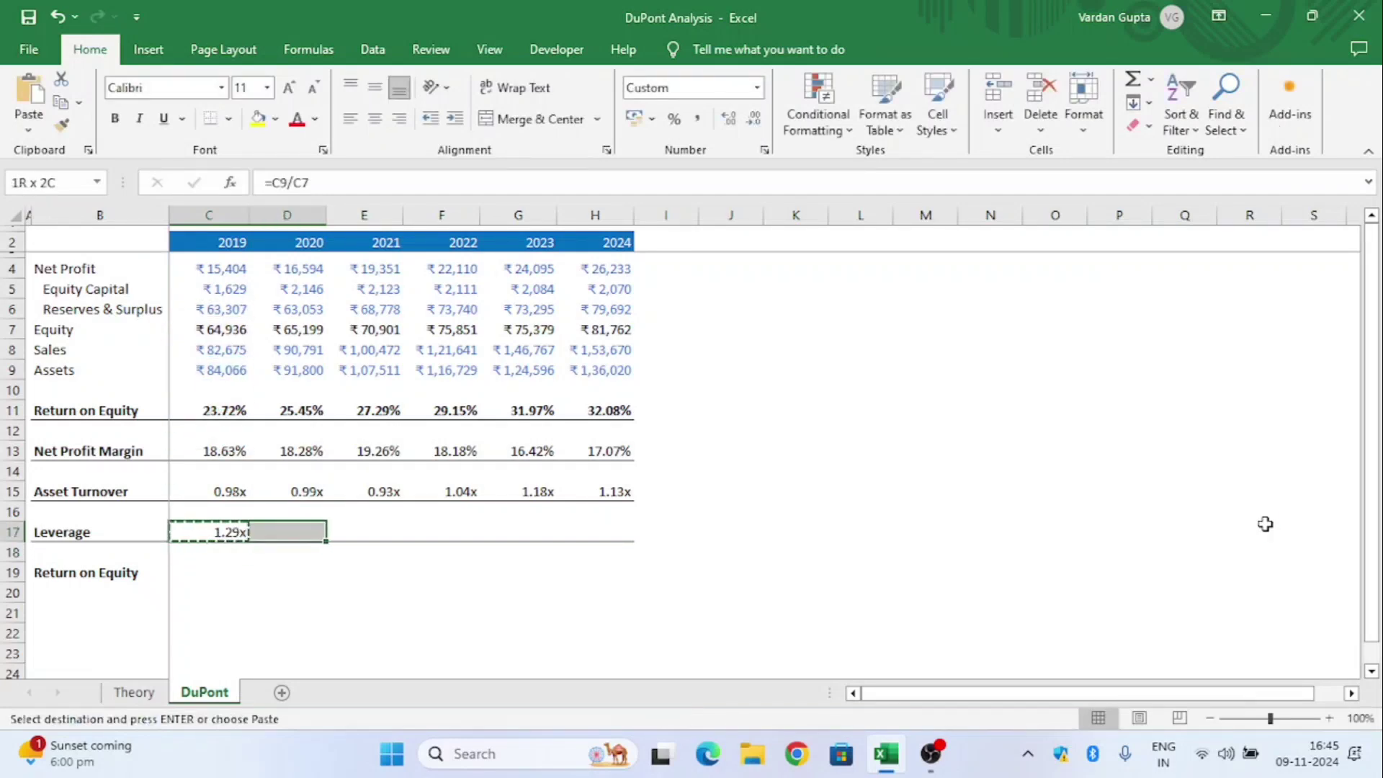
key("ctrl+v")
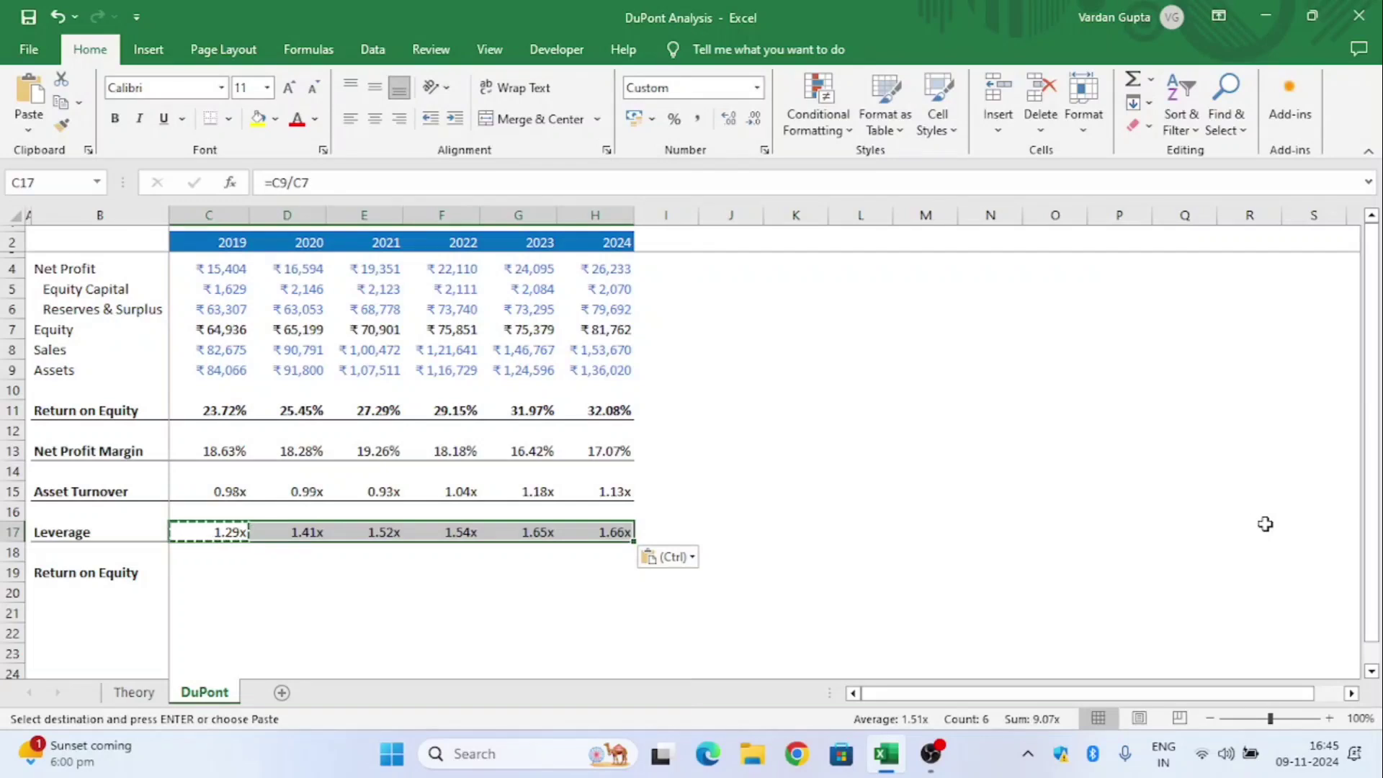
Examine how the Leverage values in C17:H17 develop from 2019 to 2024.
key("ctrl")
key("Escape")
key("shift+Left")
key("shift+Left")
key("shift+Left")
key("shift+Left")
key("shift+Left")
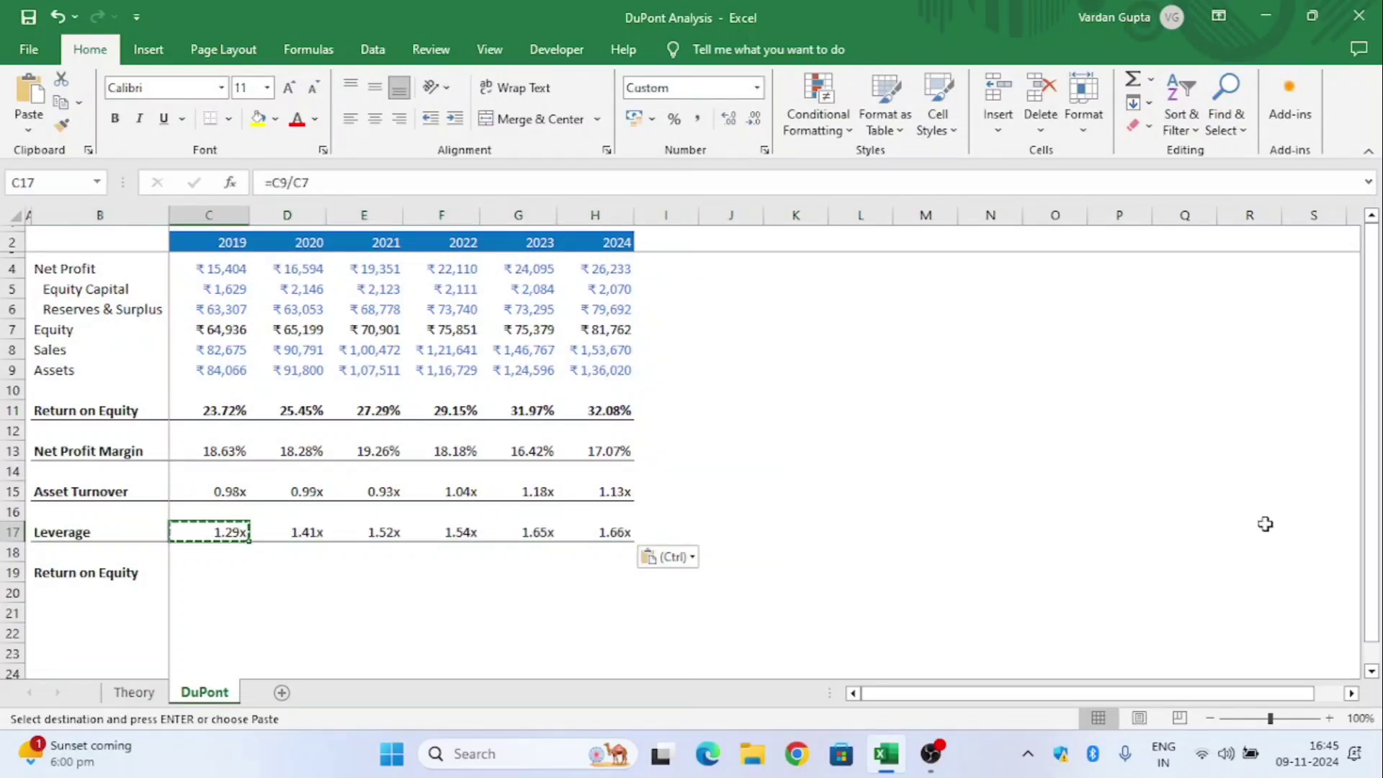
key("ctrl+Right")
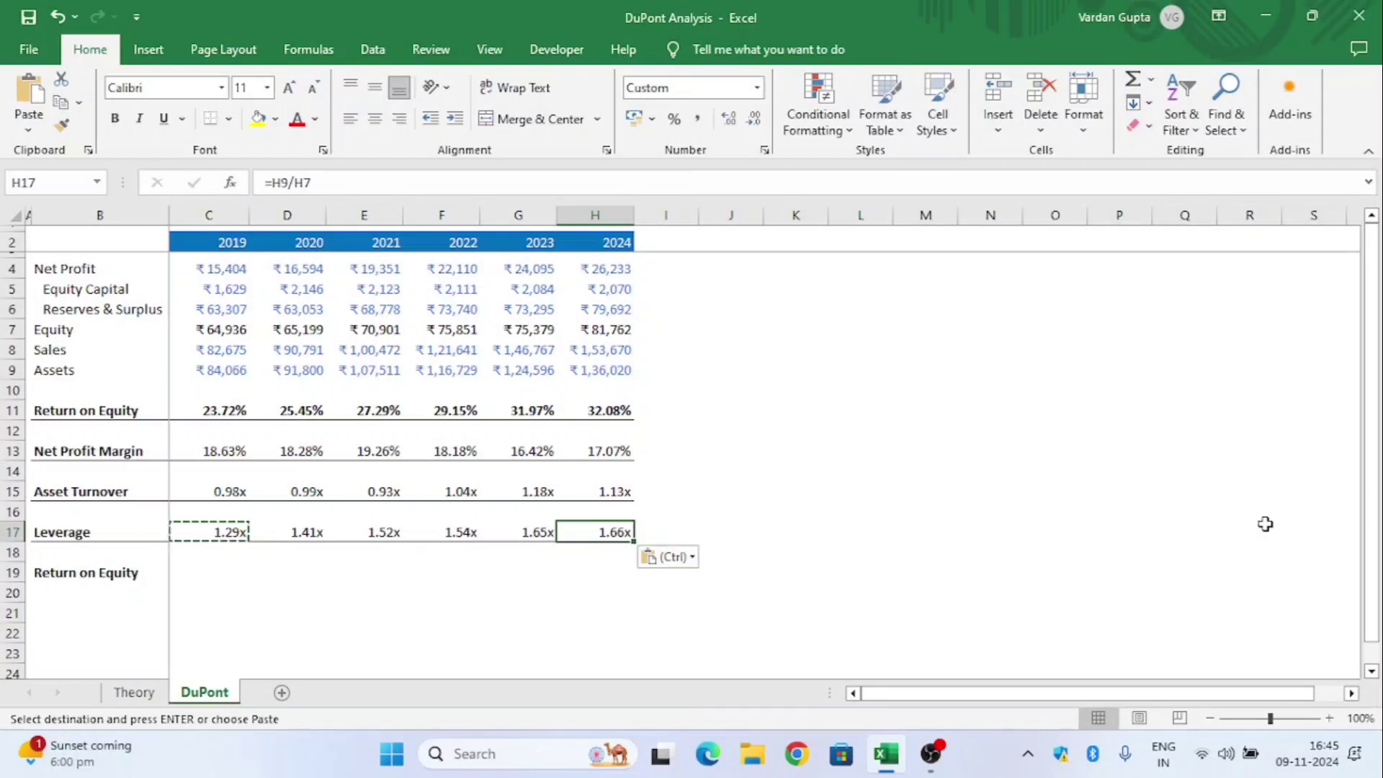
key("Left")
key("Left")
key("Left")
key("Left")
key("Left")
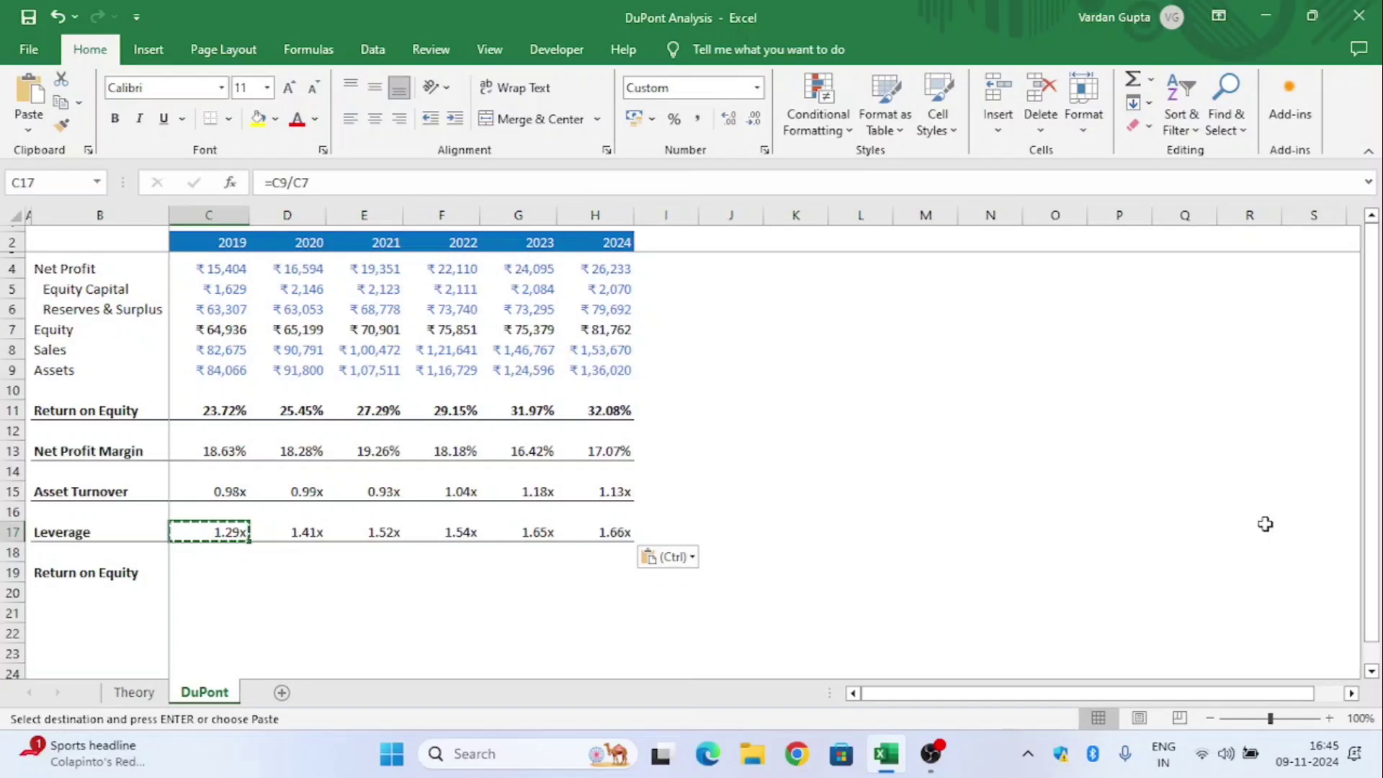
Calculate the 2019 DuPont Return on Equity in C19 by multiplying margin, turnover and leverage with =C13*C15*C17.
key("Down")
key("Down")
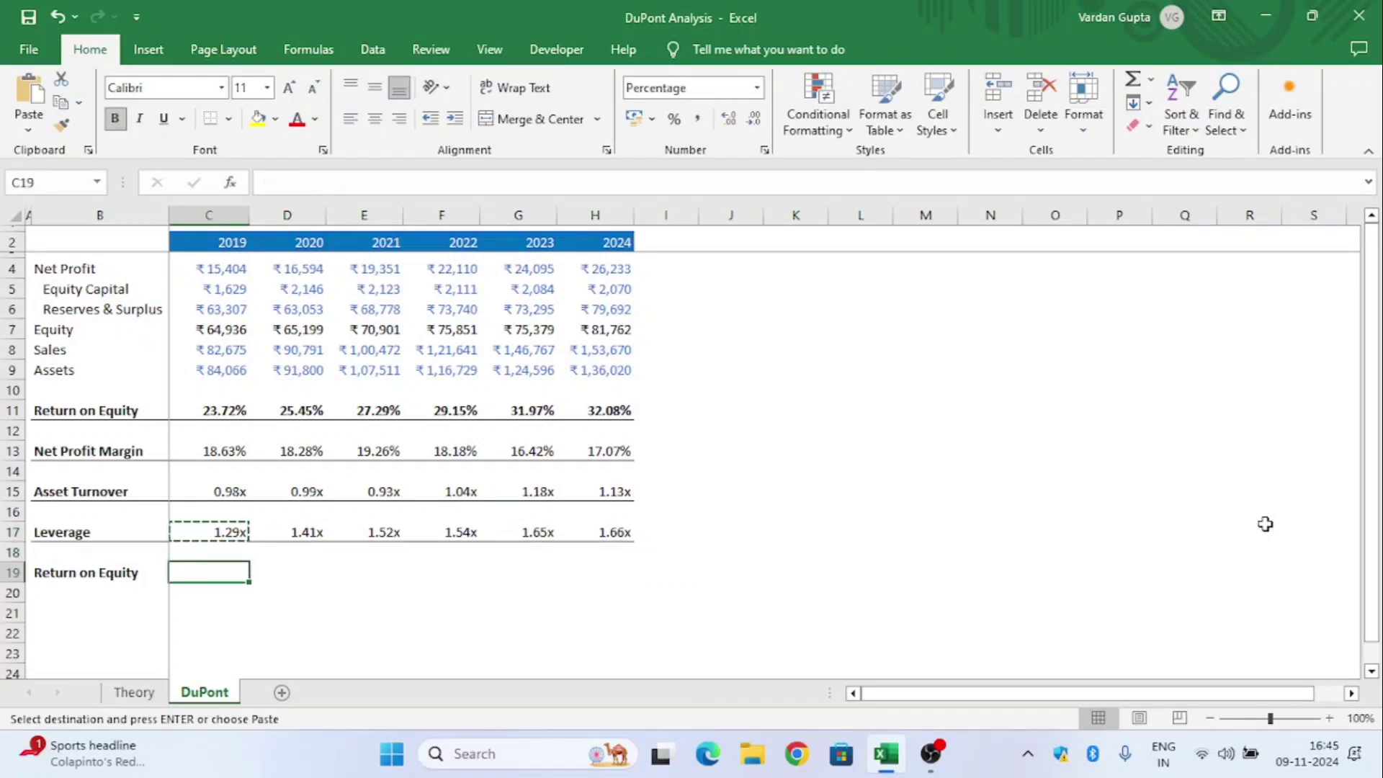
type("=")
key("Up")
key("Up")
key("Up")
key("Up")
key("Up")
key("Up")
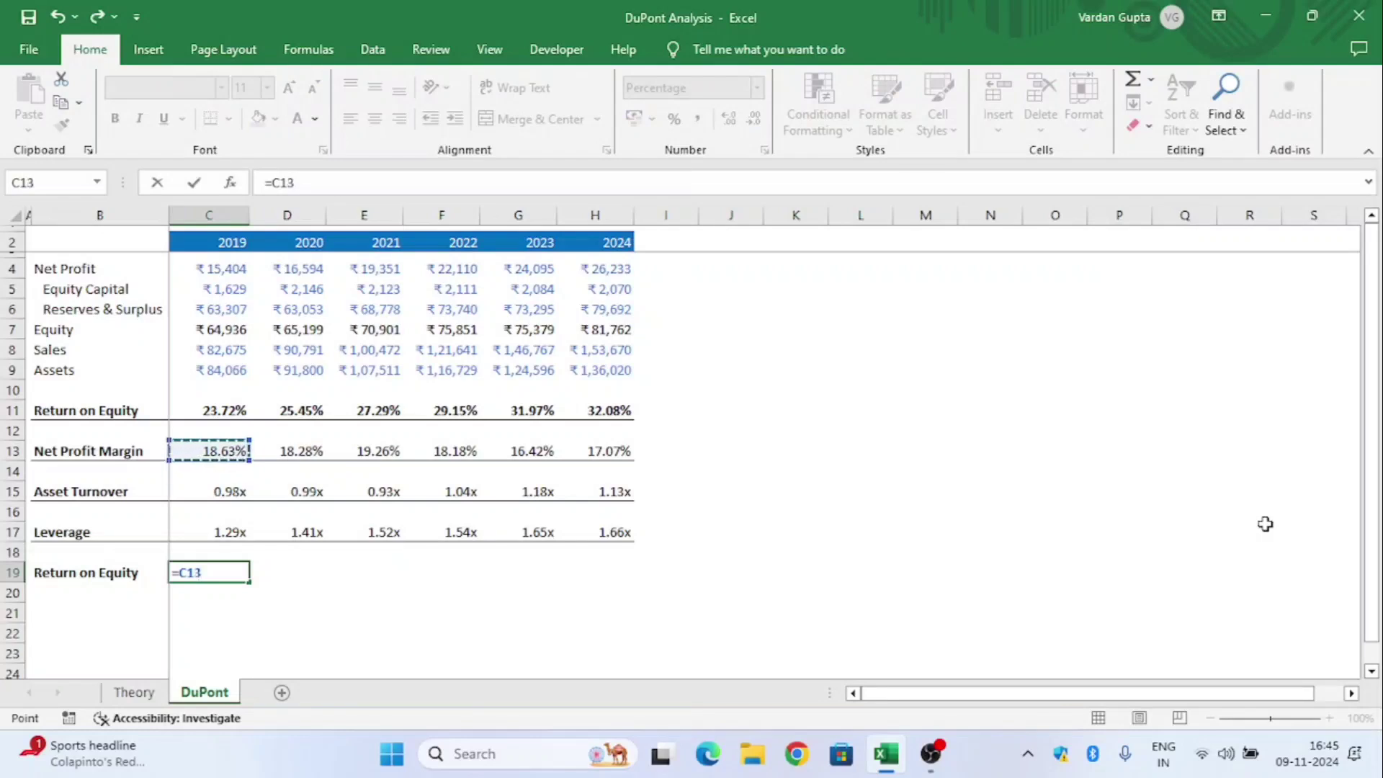
type("*")
key("Up")
key("Up")
key("Up")
key("Up")
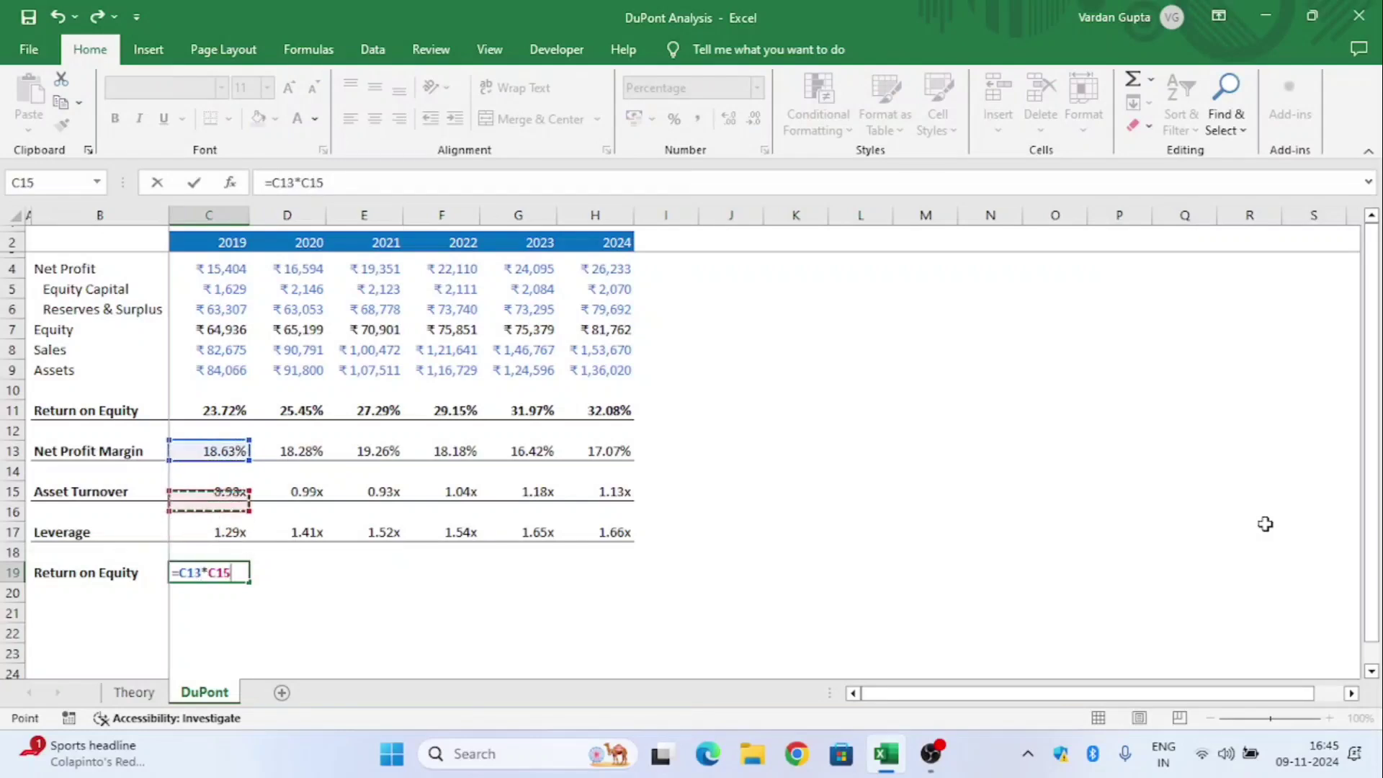
type("*")
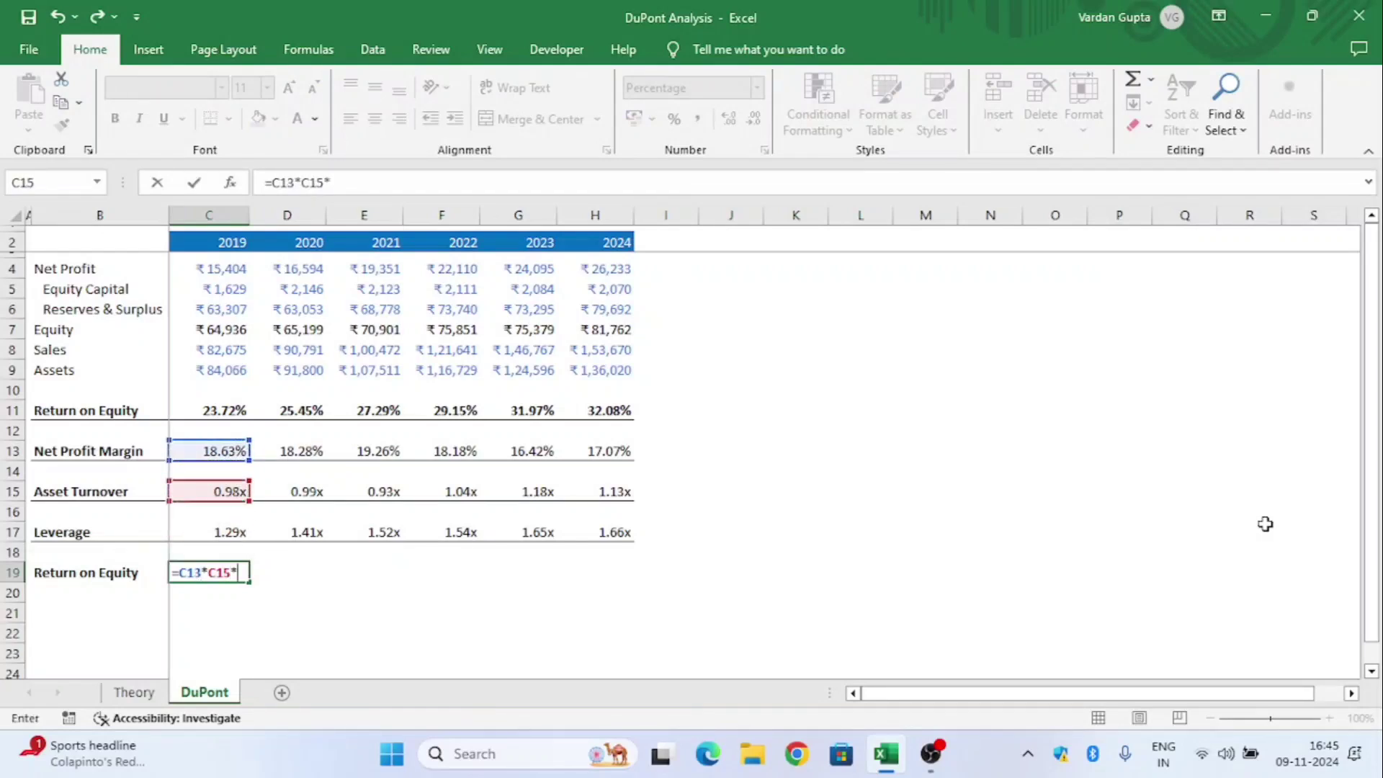
key("Up")
key("Up")
key("Return")
Copy the DuPont Return on Equity formula from C19 across to H19 for 2020 to 2024.
key("Up")
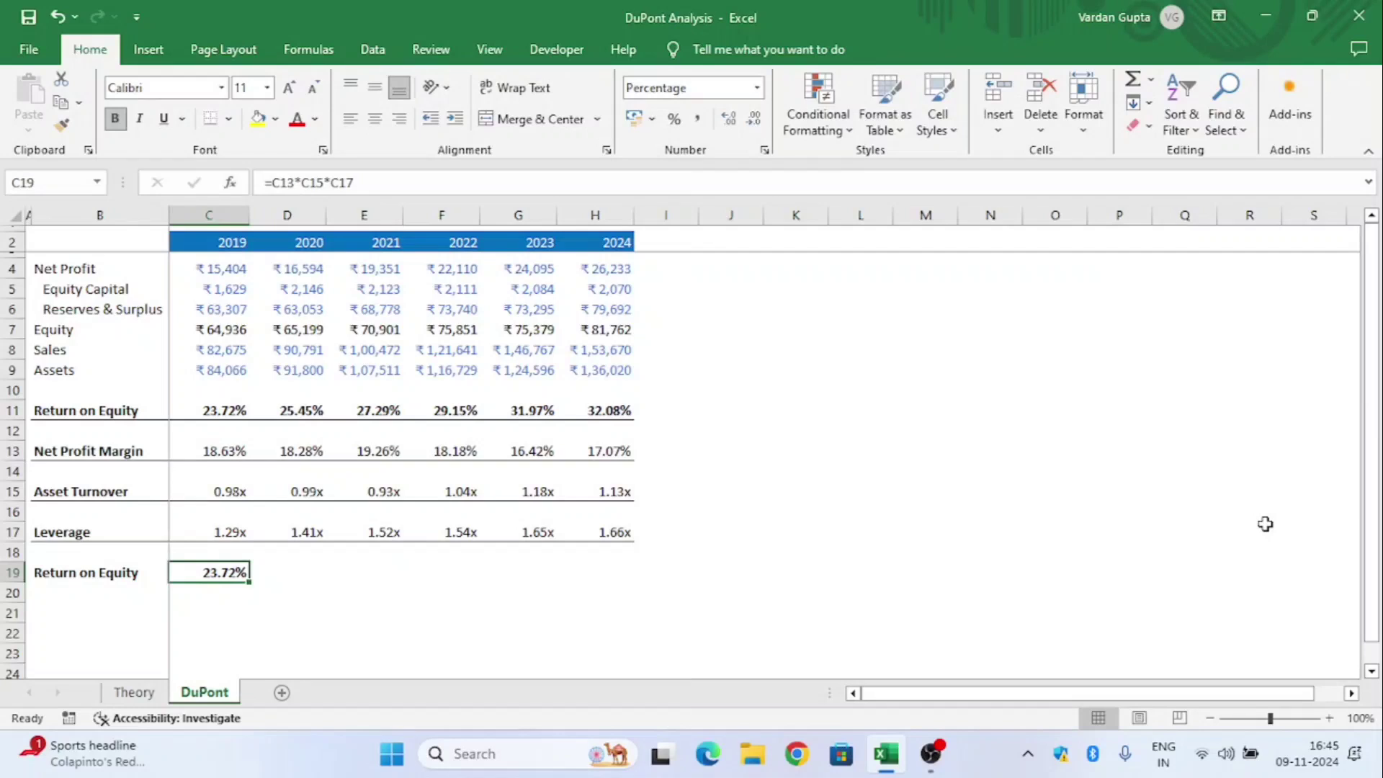
key("ctrl+c")
key("shift+Right")
key("shift+Right")
key("shift+Right")
key("shift+Right")
key("shift+Right")
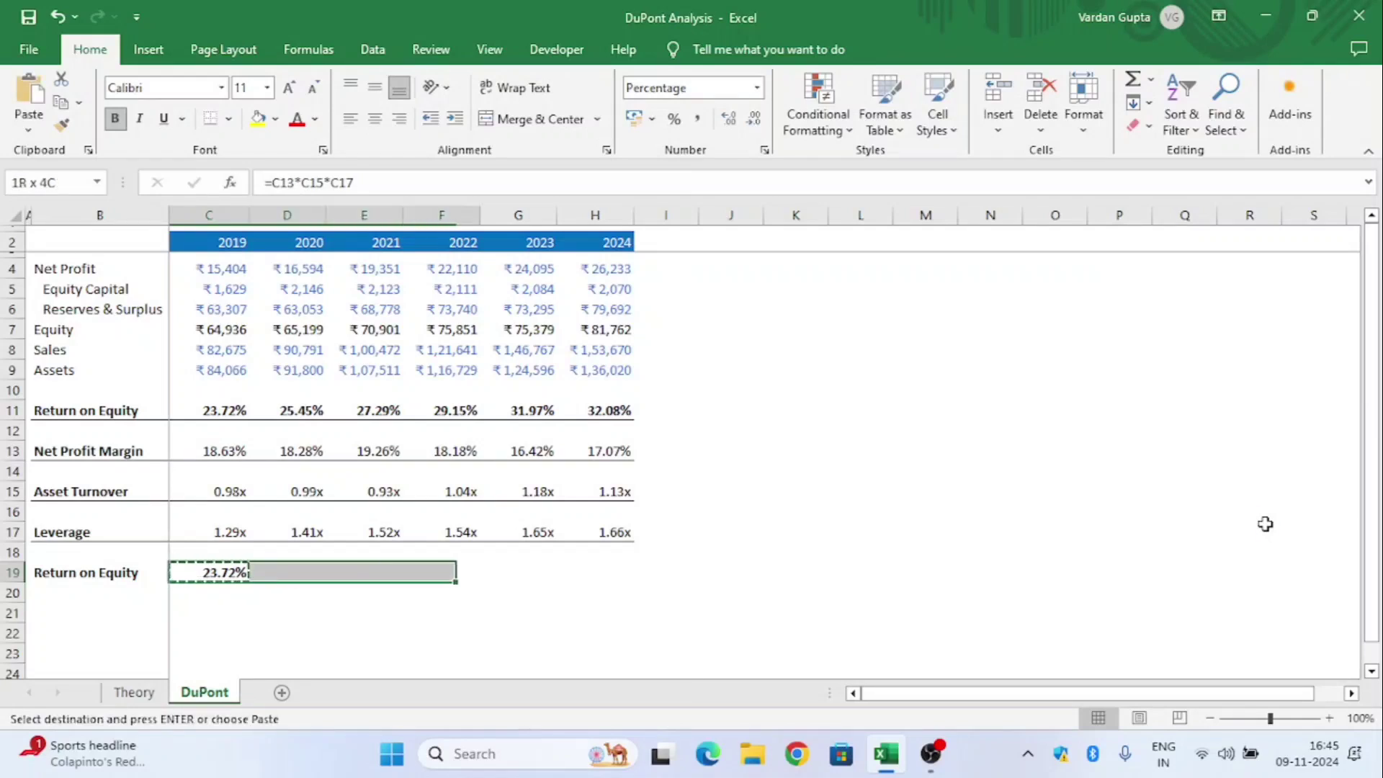
key("ctrl+v")
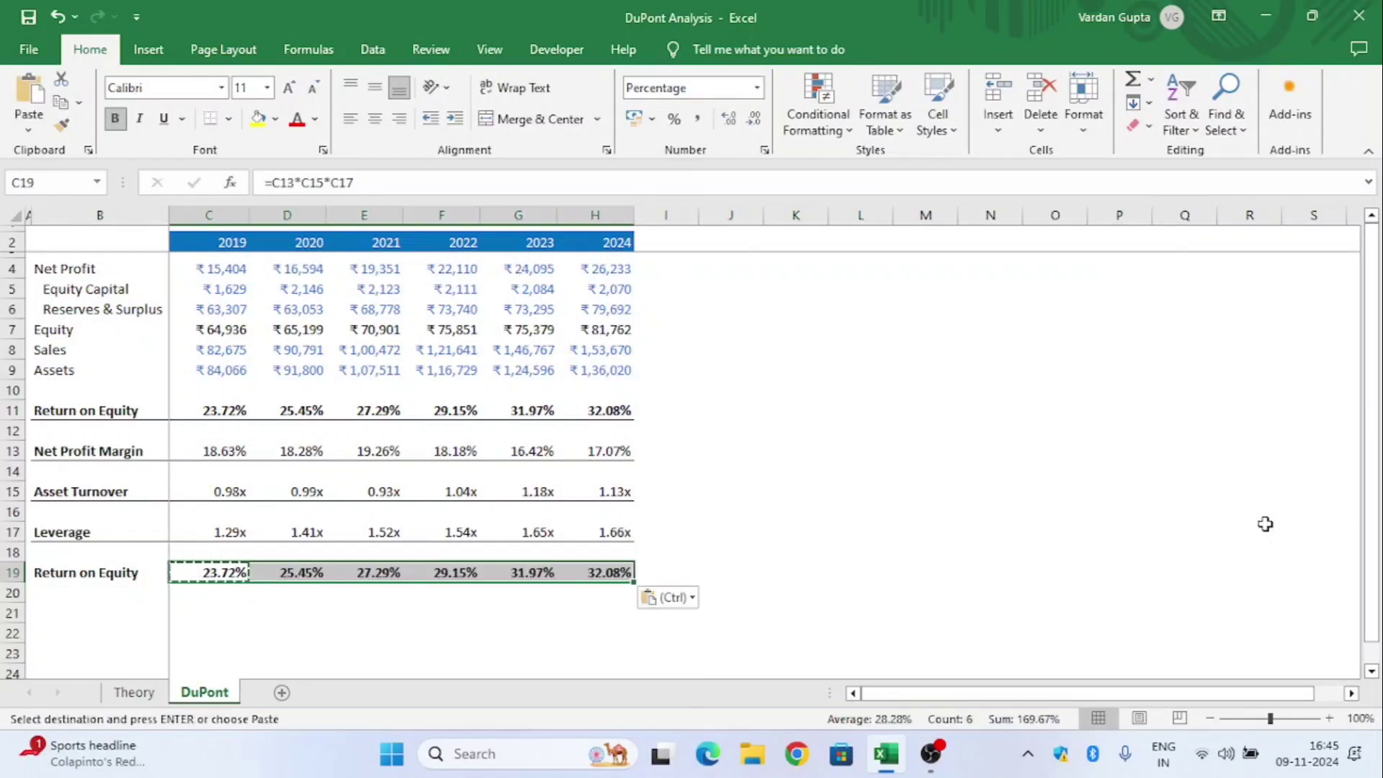
Check the cell references of the Return on Equity formulas year by year across row 19.
key("Left")
key("Right")
key("F2")
key("Tab")
key("F2")
key("Tab")
key("F2")
key("Tab")
key("F2")
key("Tab")
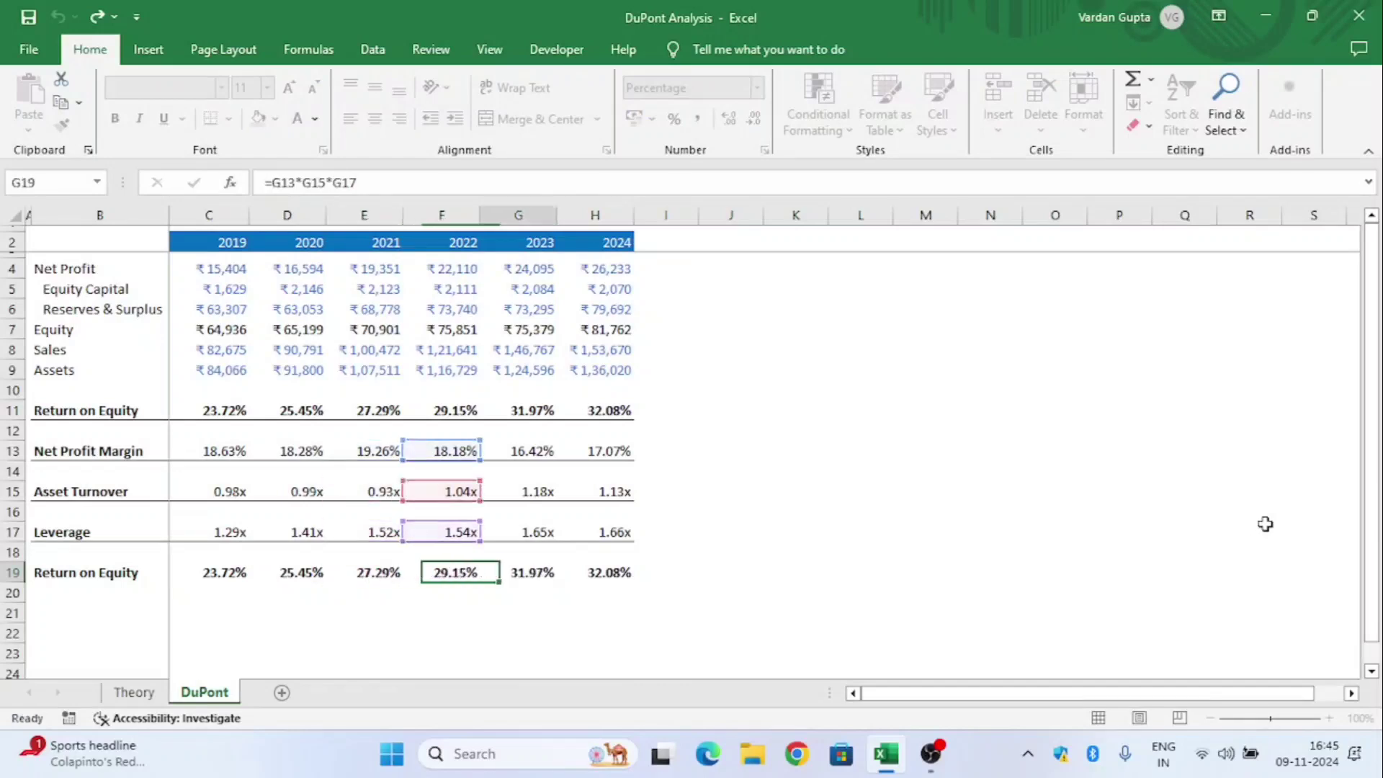
key("F2")
key("Tab")
key("F2")
key("shift+Tab")
key("shift+Tab")
key("shift+Tab")
key("shift+Tab")
key("shift+Tab")
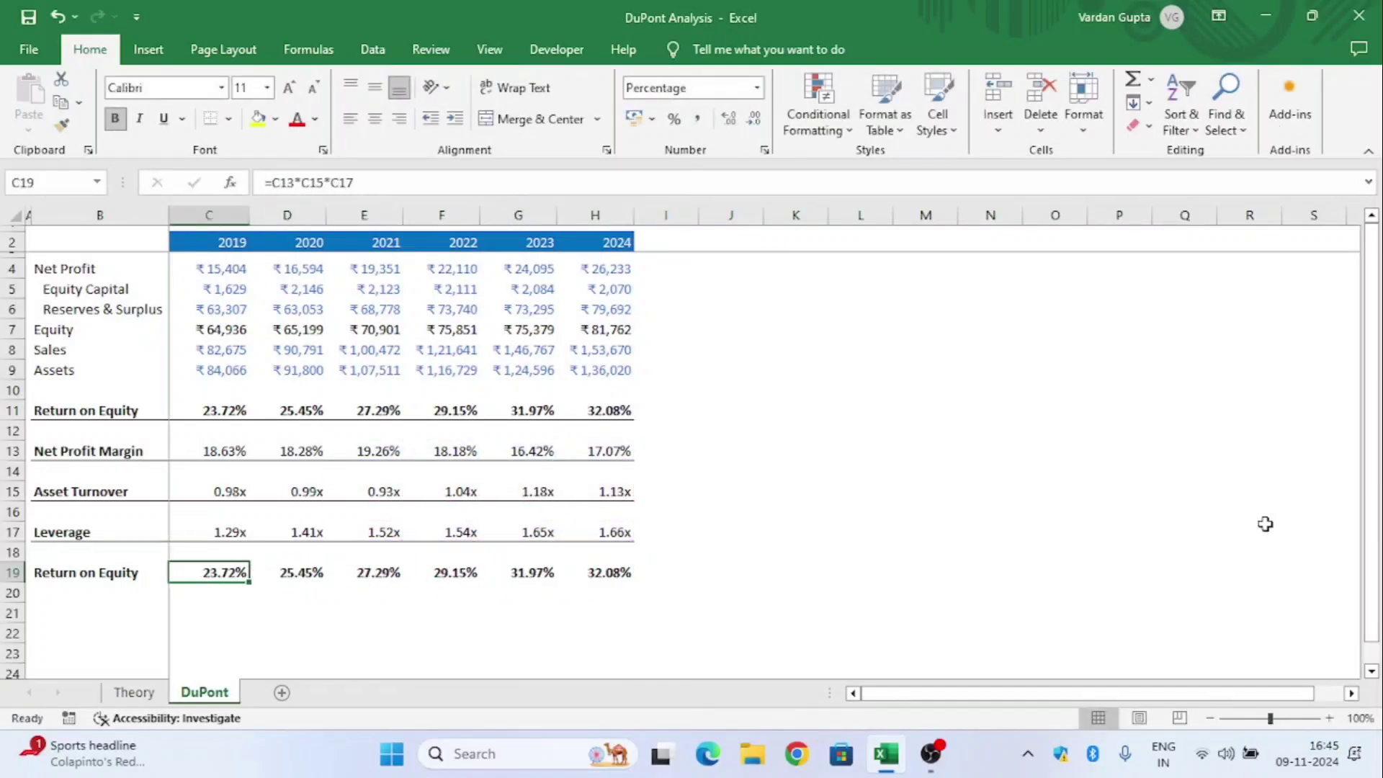
Select the directly calculated Return on Equity values in C11:H11 to compare them with the DuPont results in row 19.
key("ctrl+Up")
key("ctrl+Up")
key("ctrl+Up")
key("ctrl+Up")
key("ctrl+shift+Right")
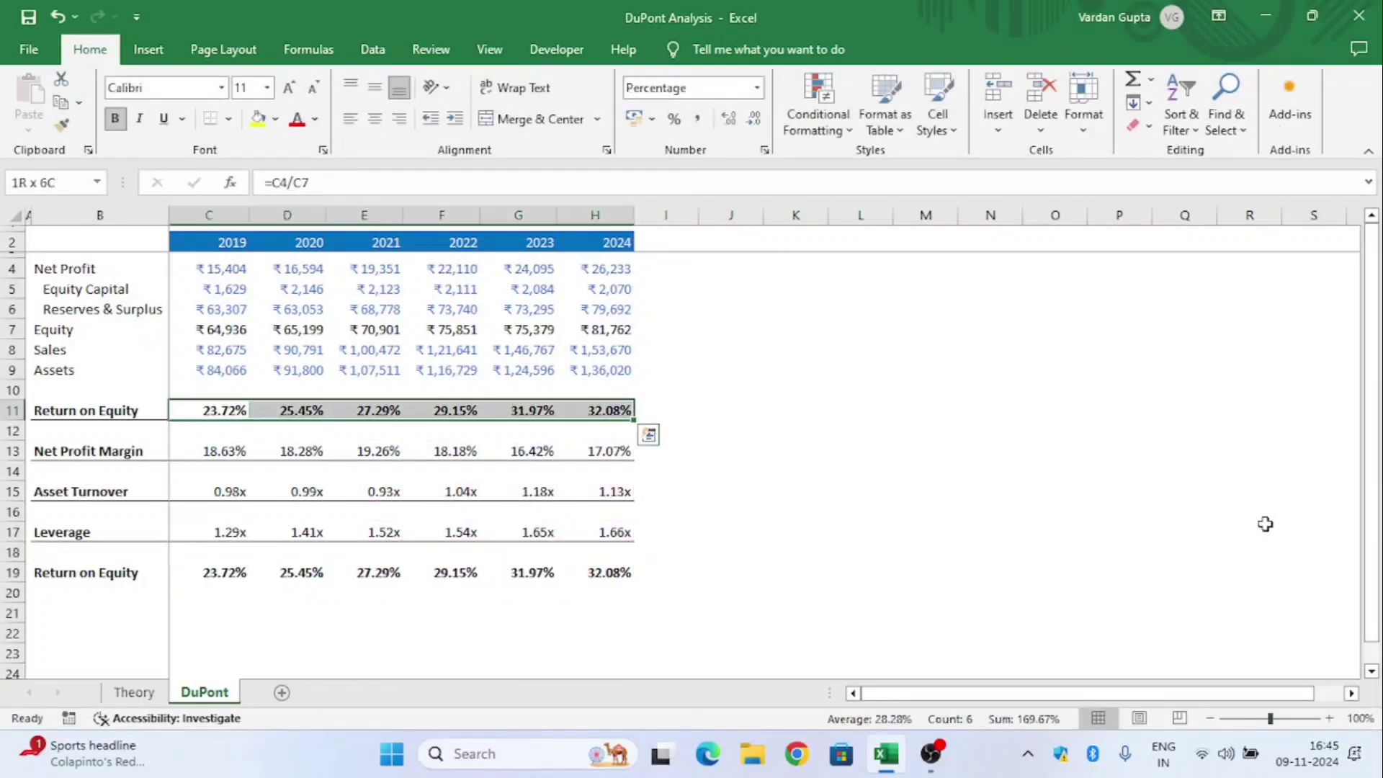